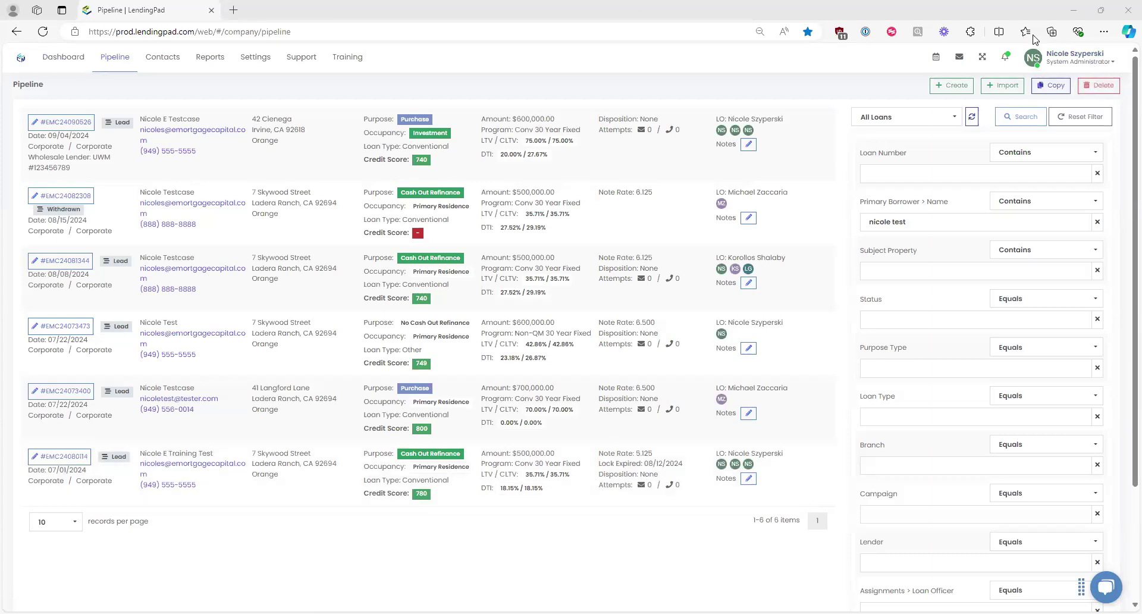
# Step: Open the user's Profile from the account menu and switch it to Edit Profile
pyautogui.click(1080, 66)
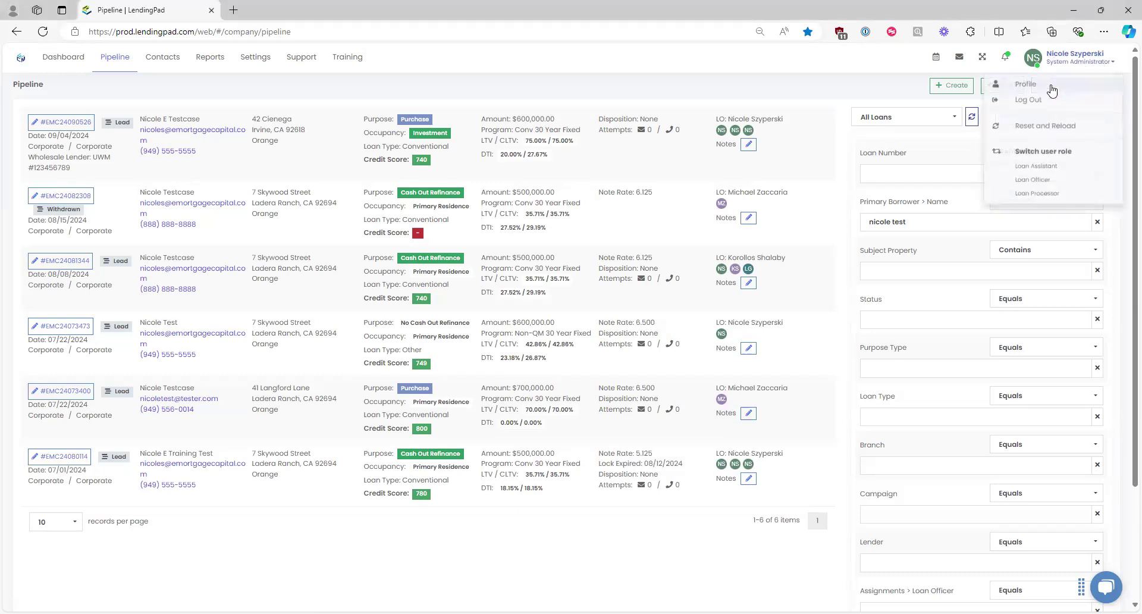
pyautogui.click(1029, 87)
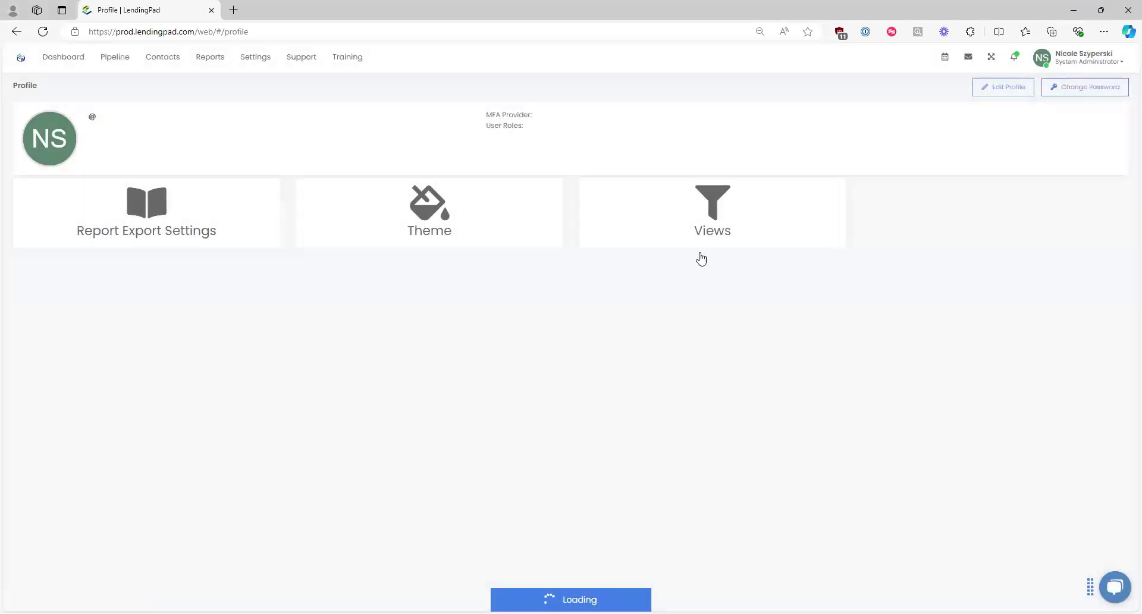
pyautogui.click(1007, 87)
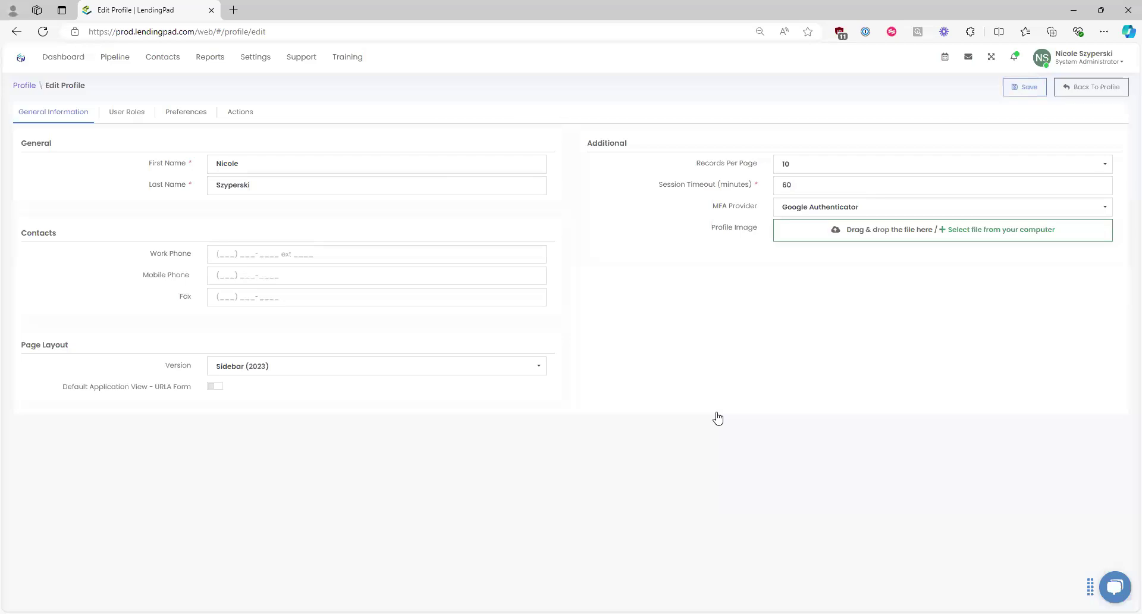
# Step: Review the user's primary role, then the Preferences signature, POS link and notification settings
pyautogui.click(125, 114)
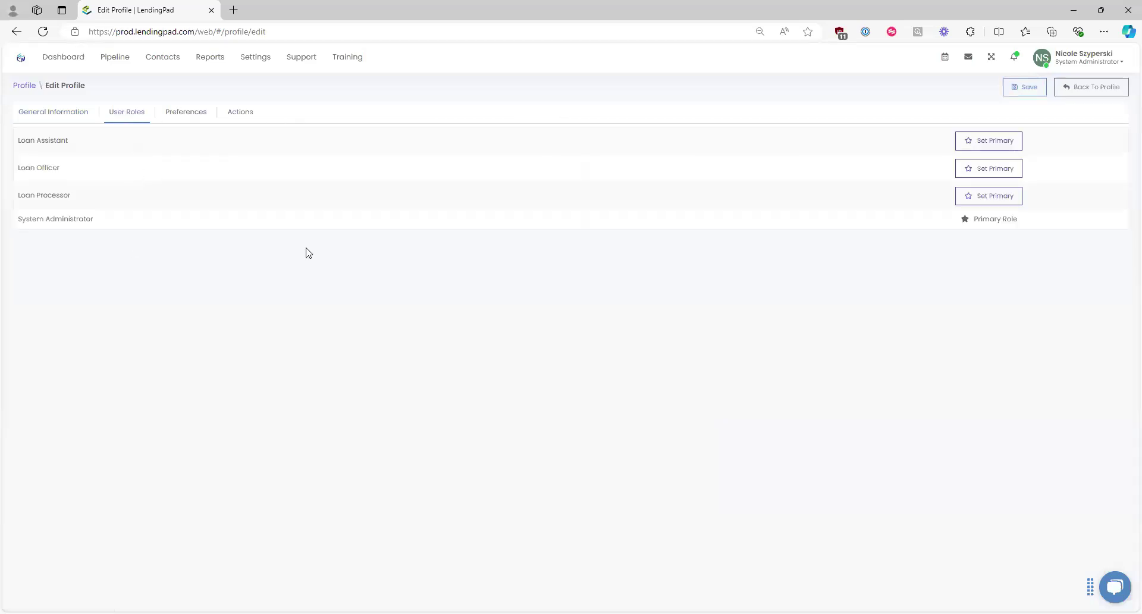
pyautogui.tripleClick(954, 225)
pyautogui.click(186, 113)
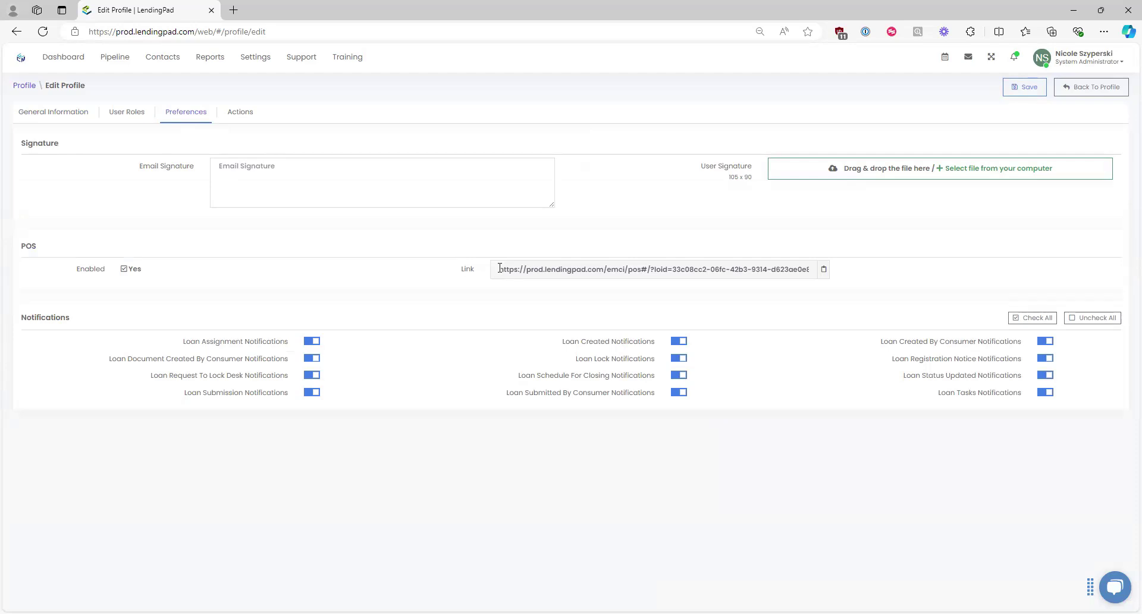
pyautogui.click(822, 273)
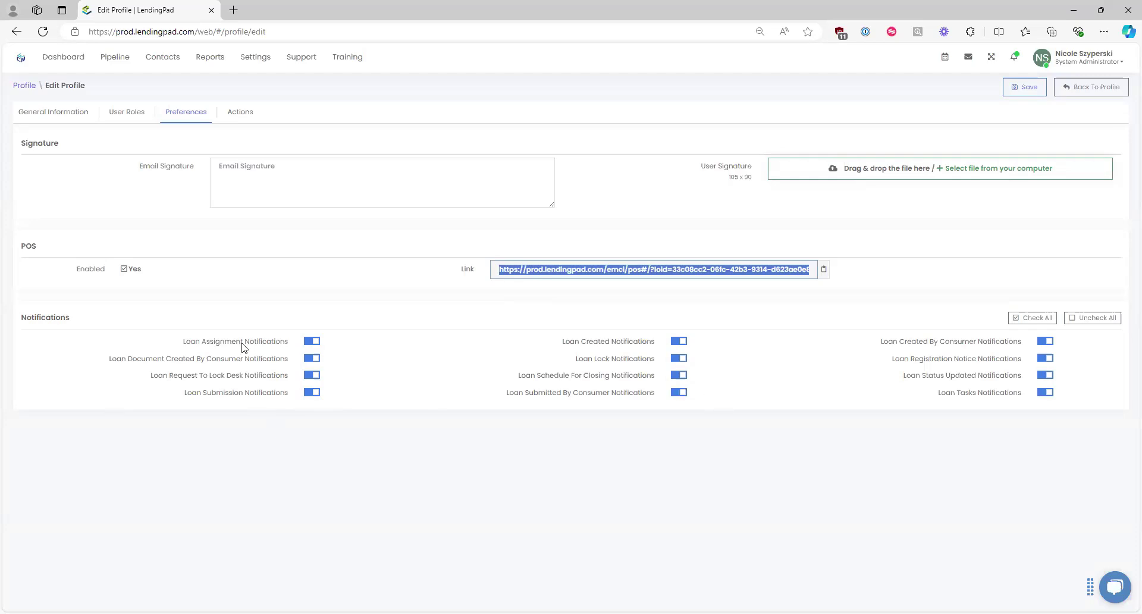
# Step: Show the Actions tab with empty Asset Verification and Credit Report credential fields
pyautogui.click(247, 119)
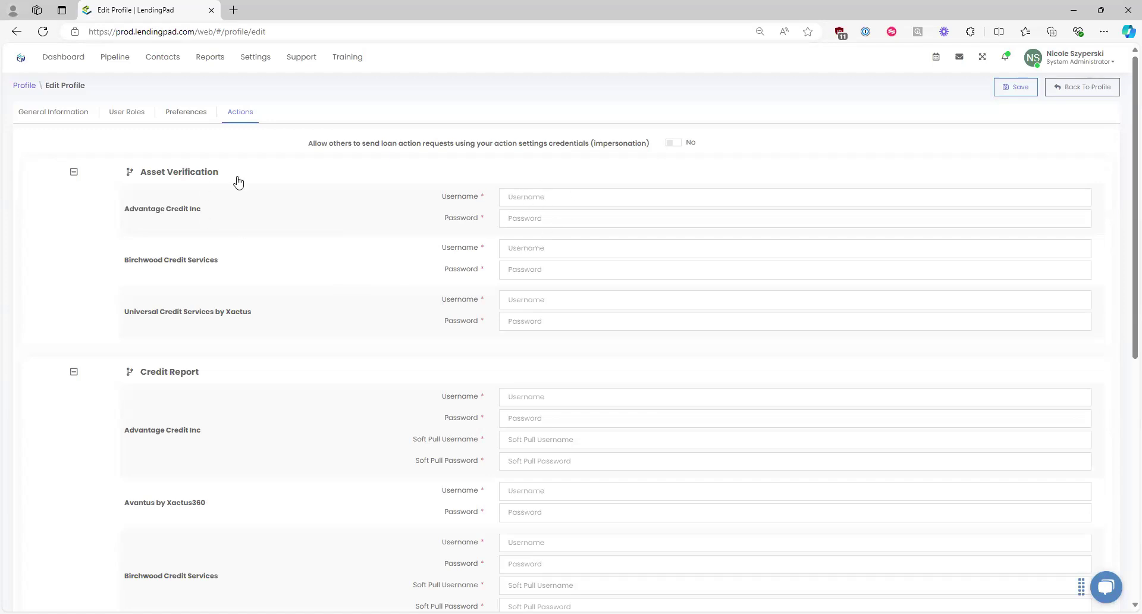
# Step: Collapse and re-expand the Asset Verification and Credit Report sections
pyautogui.moveTo(216, 178); pyautogui.dragTo(136, 176)
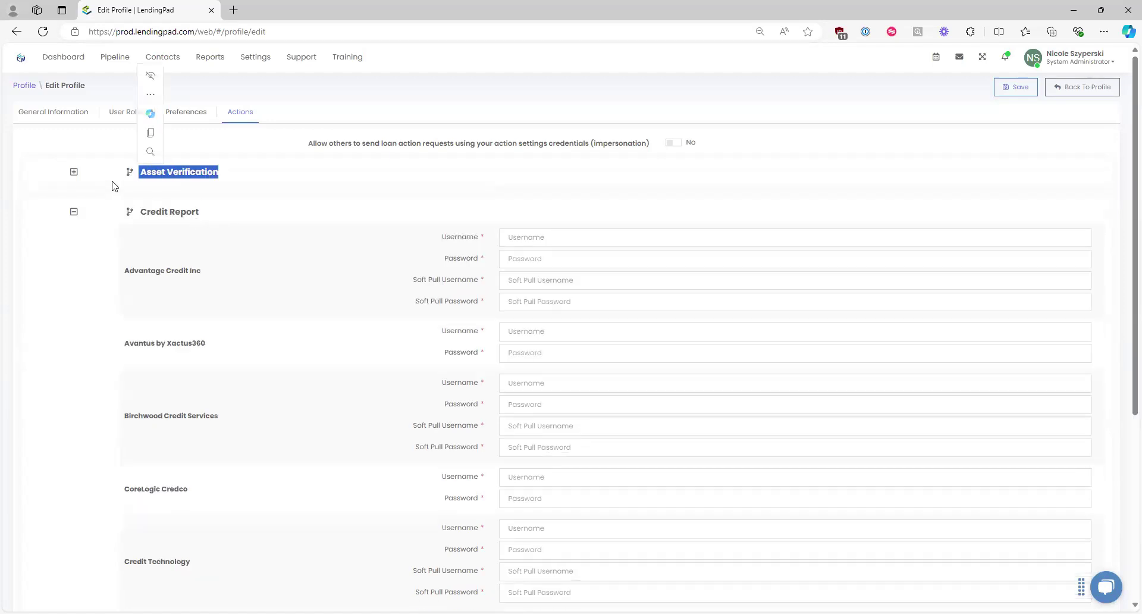
pyautogui.click(77, 173)
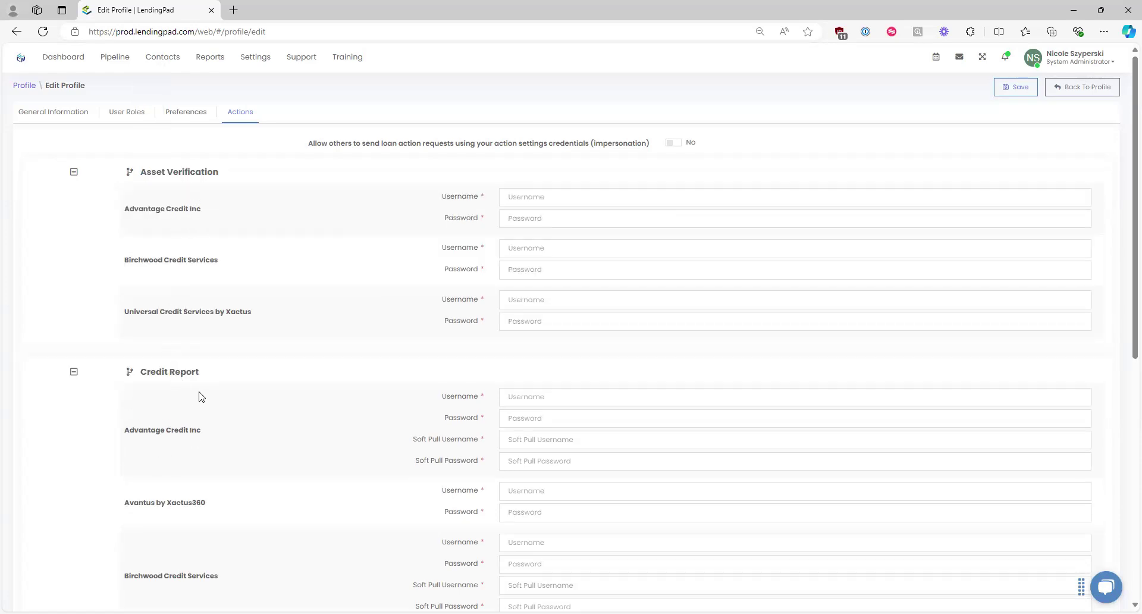
pyautogui.moveTo(183, 379); pyautogui.dragTo(130, 379)
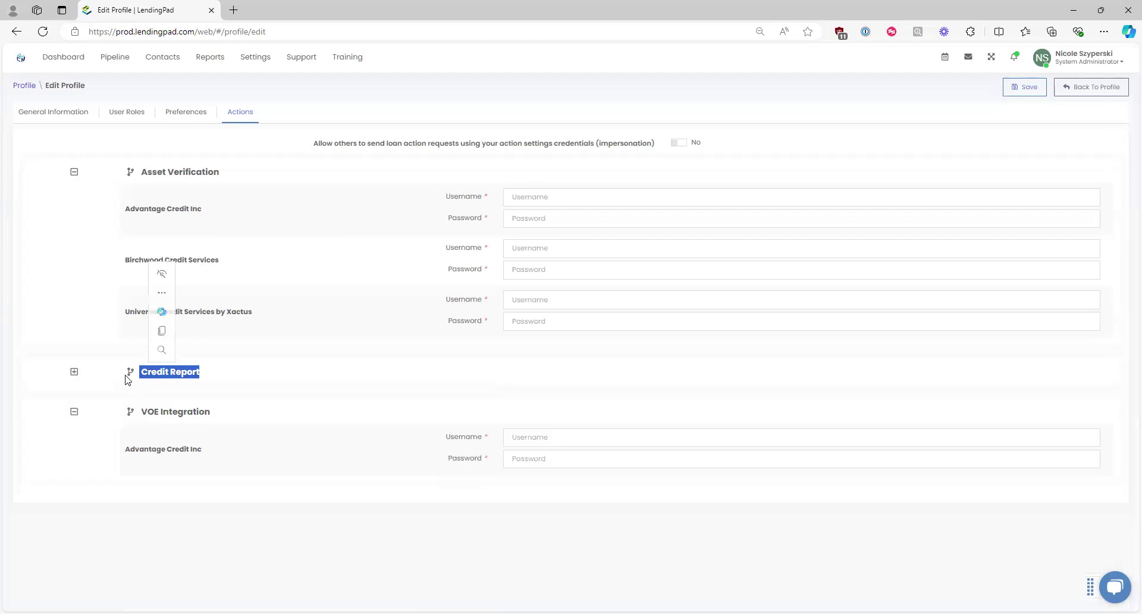
pyautogui.click(74, 373)
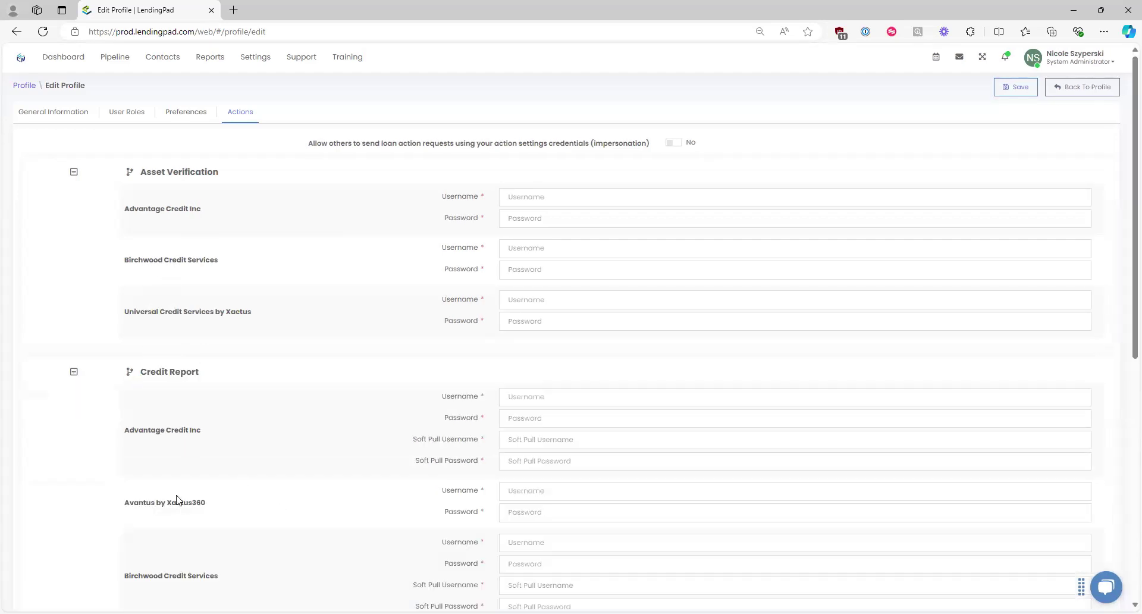
# Step: Point out the Advantage Credit Inc username field, then return to the profile summary
pyautogui.moveTo(202, 433); pyautogui.dragTo(123, 432)
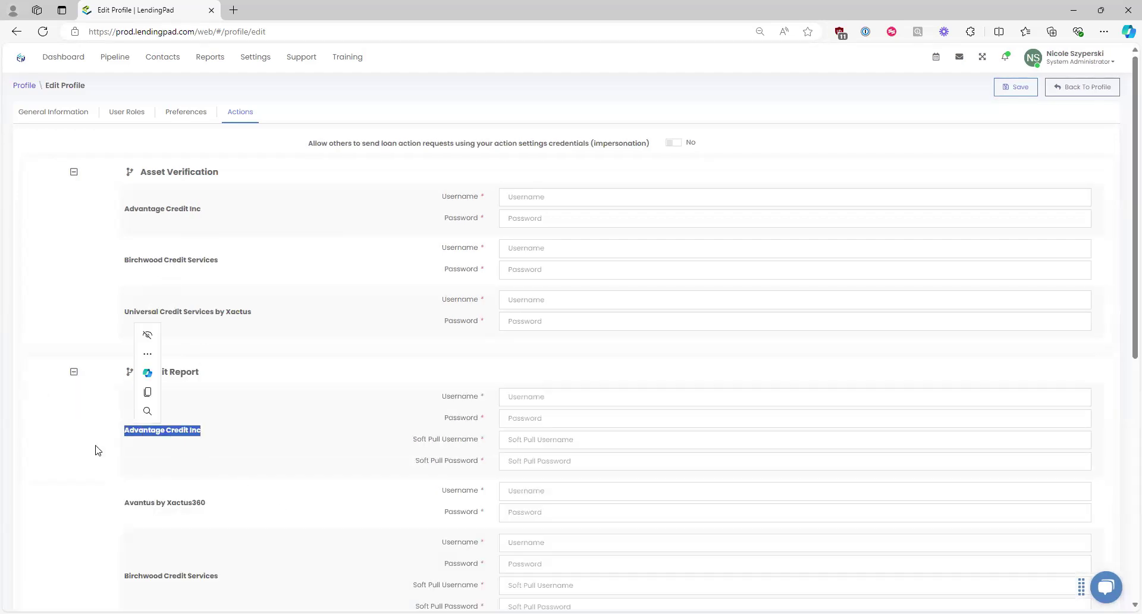
pyautogui.click(292, 440)
pyautogui.click(527, 397)
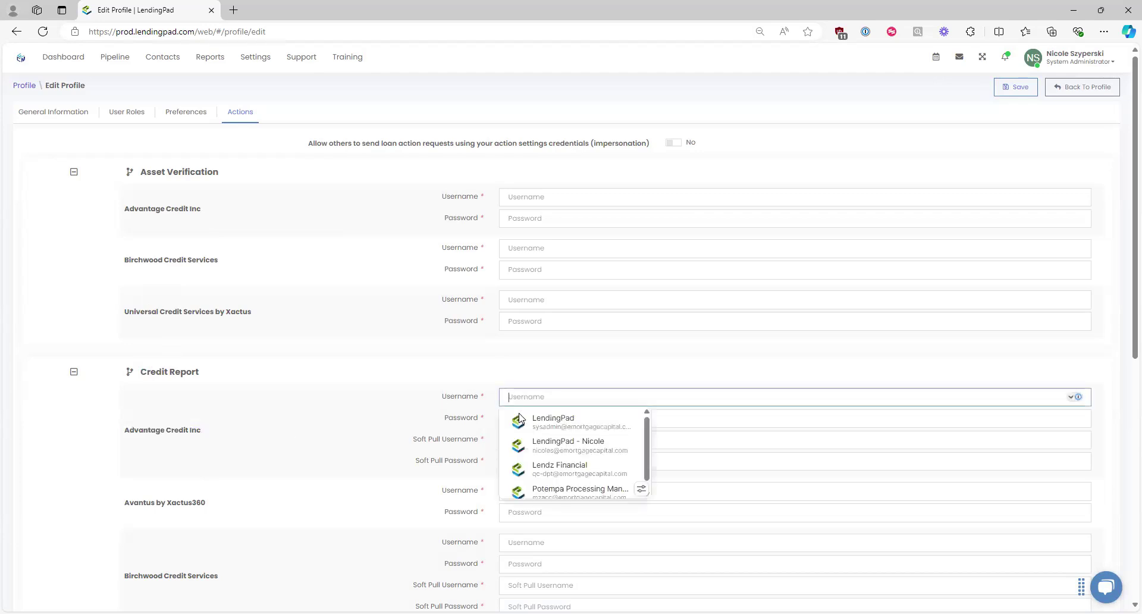
pyautogui.click(467, 418)
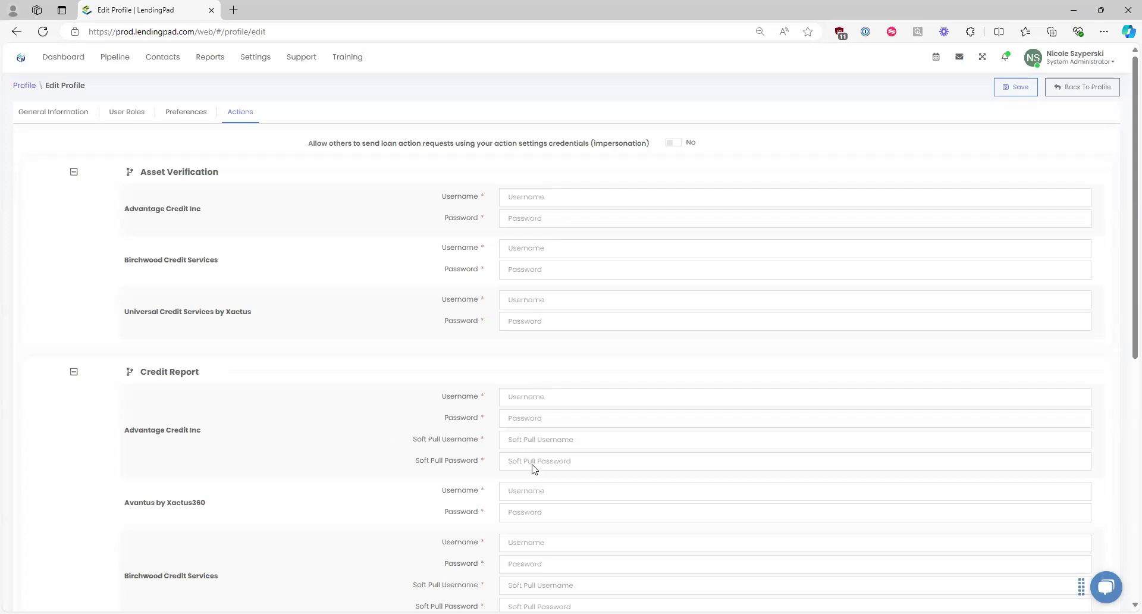
pyautogui.moveTo(201, 430); pyautogui.dragTo(130, 430)
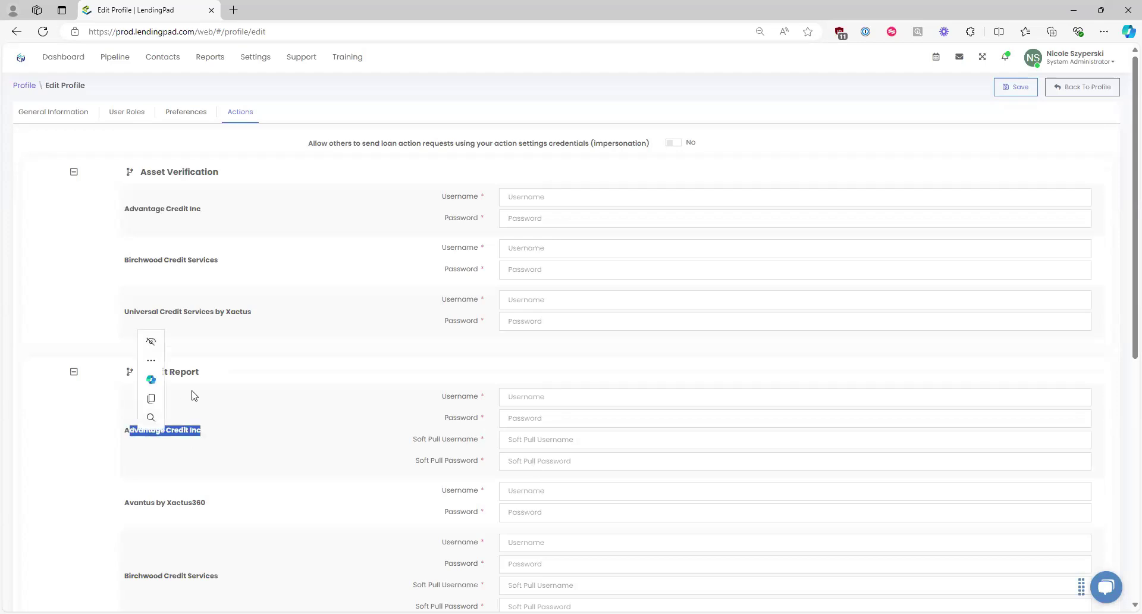
pyautogui.click(321, 467)
pyautogui.click(1067, 90)
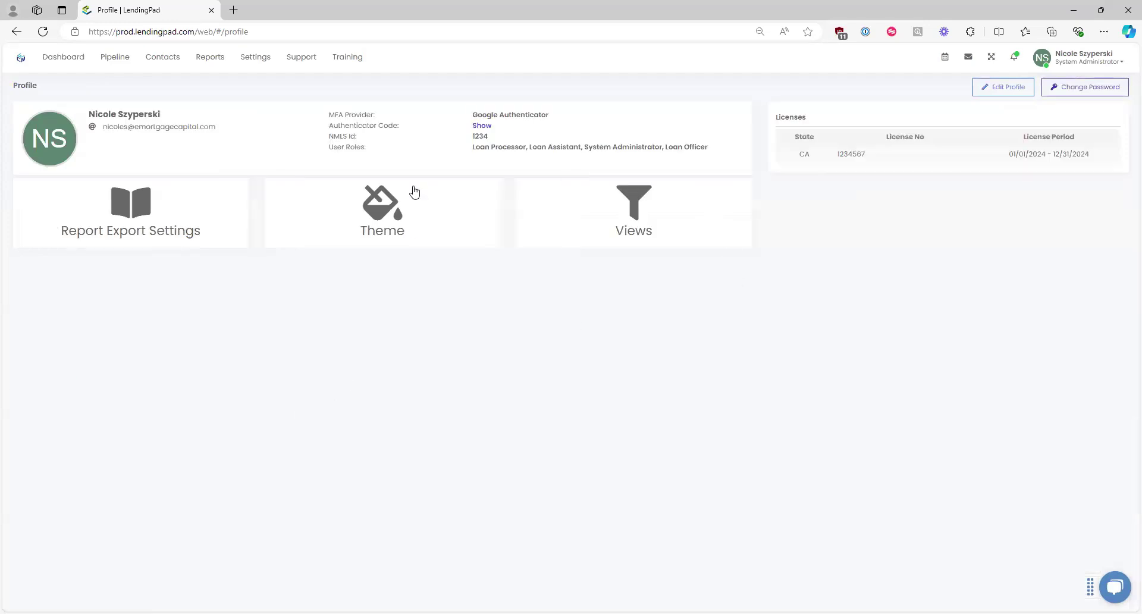
# Step: On Import Loan, set Loan Type to Lead and Import Type to Standard Formats
pyautogui.click(78, 60)
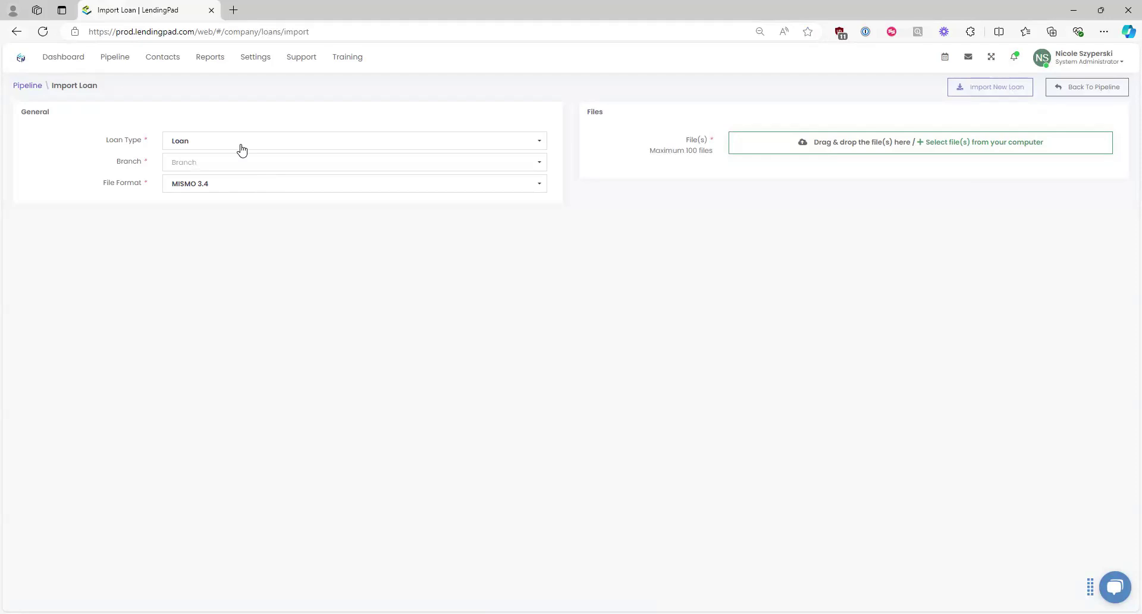
pyautogui.click(186, 145)
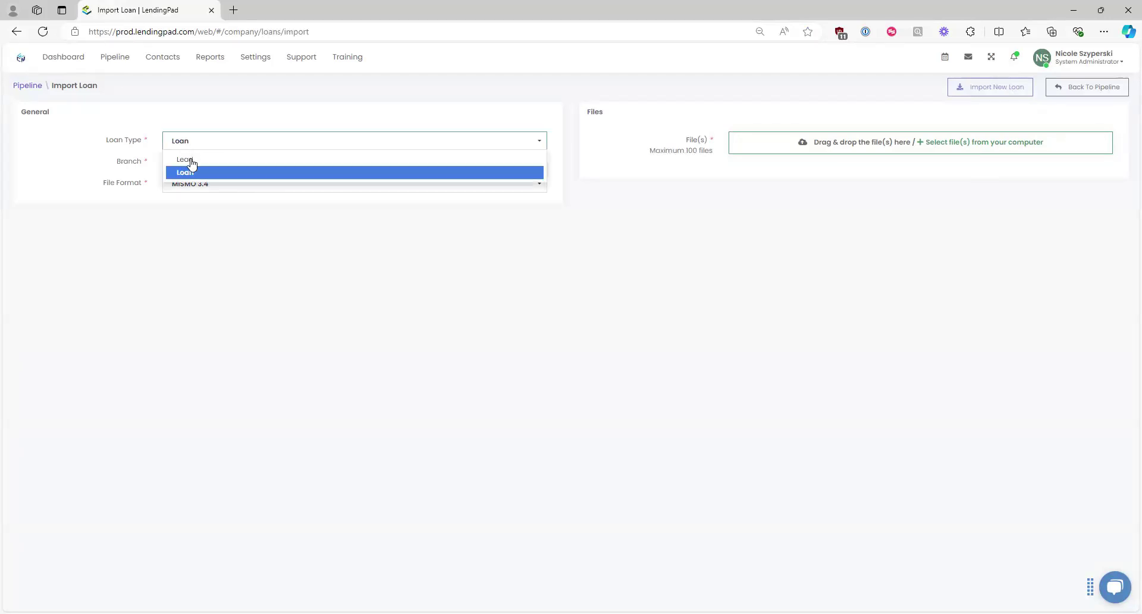
pyautogui.click(191, 160)
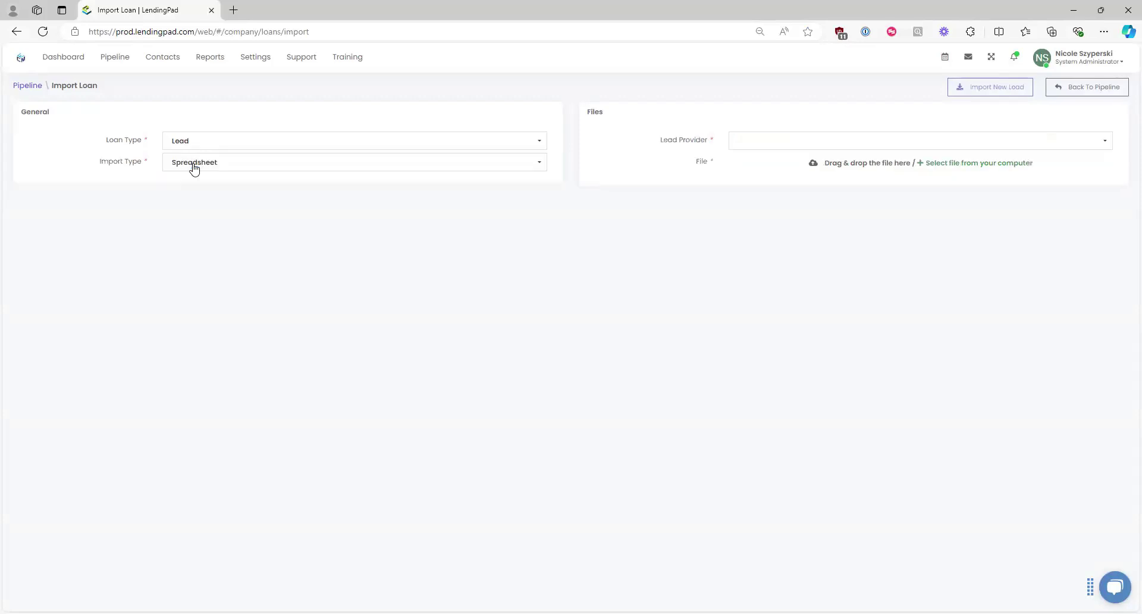
pyautogui.click(202, 169)
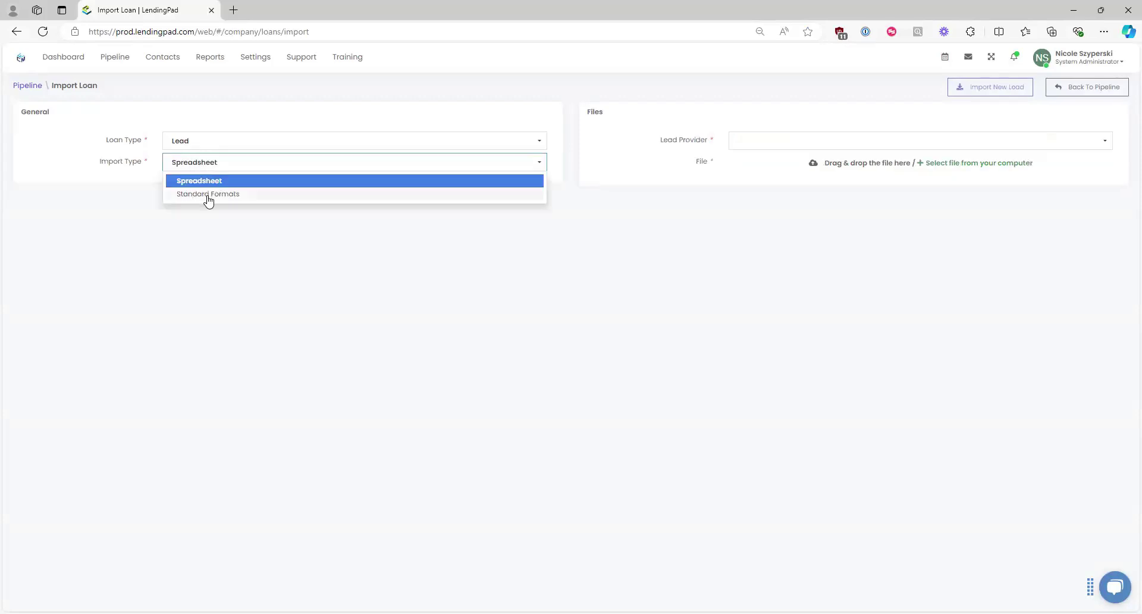
pyautogui.click(208, 196)
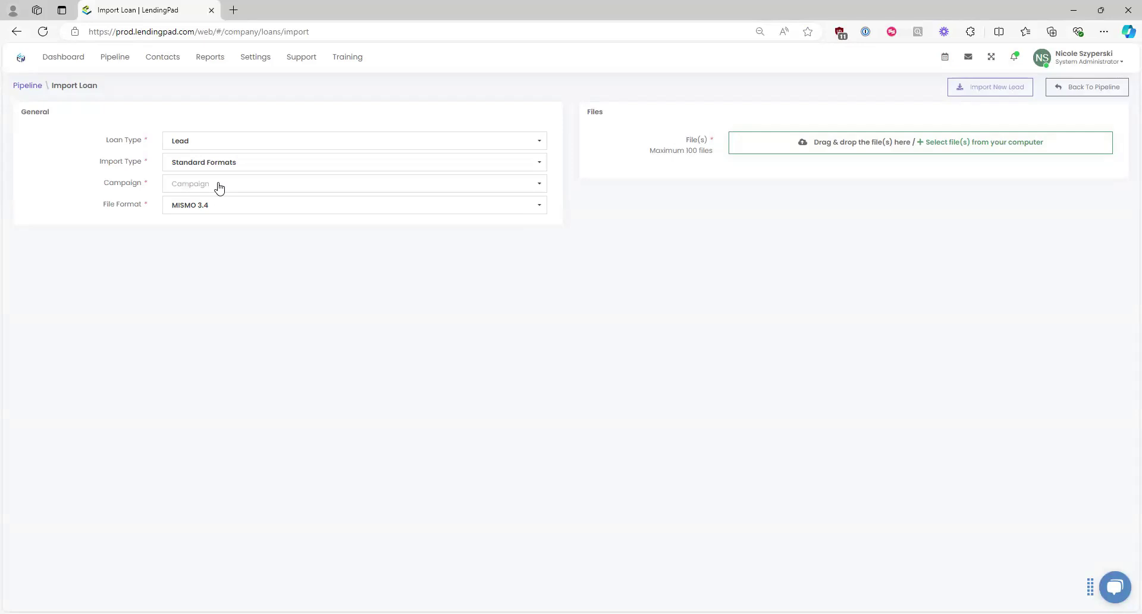
# Step: Assign the Corporate campaign to the import, then go back to the Pipeline
pyautogui.click(219, 185)
pyautogui.write('corpo')
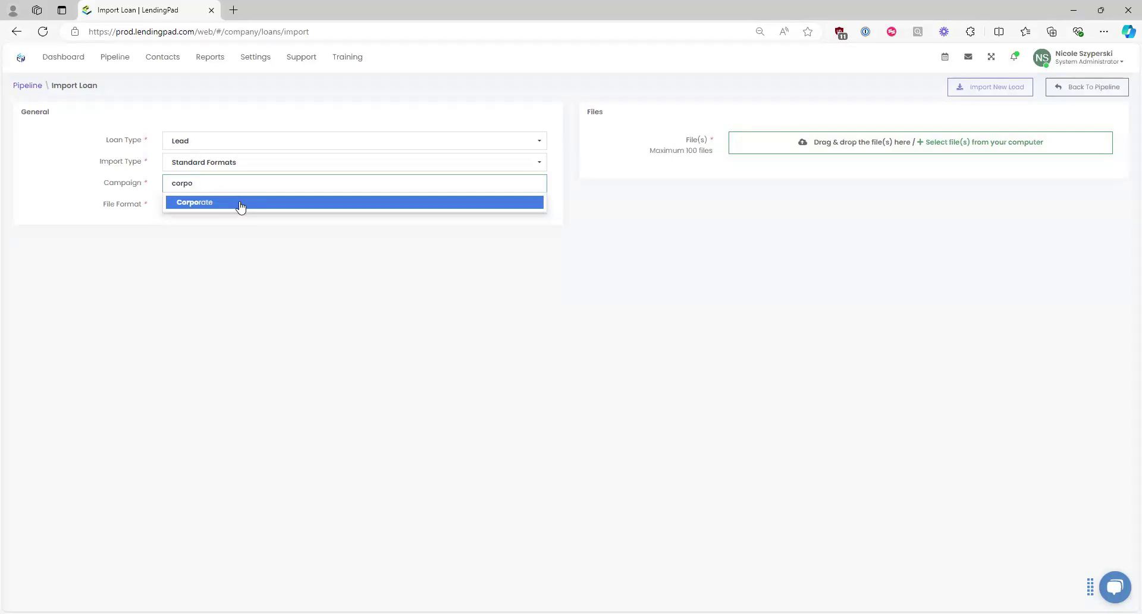
pyautogui.click(238, 203)
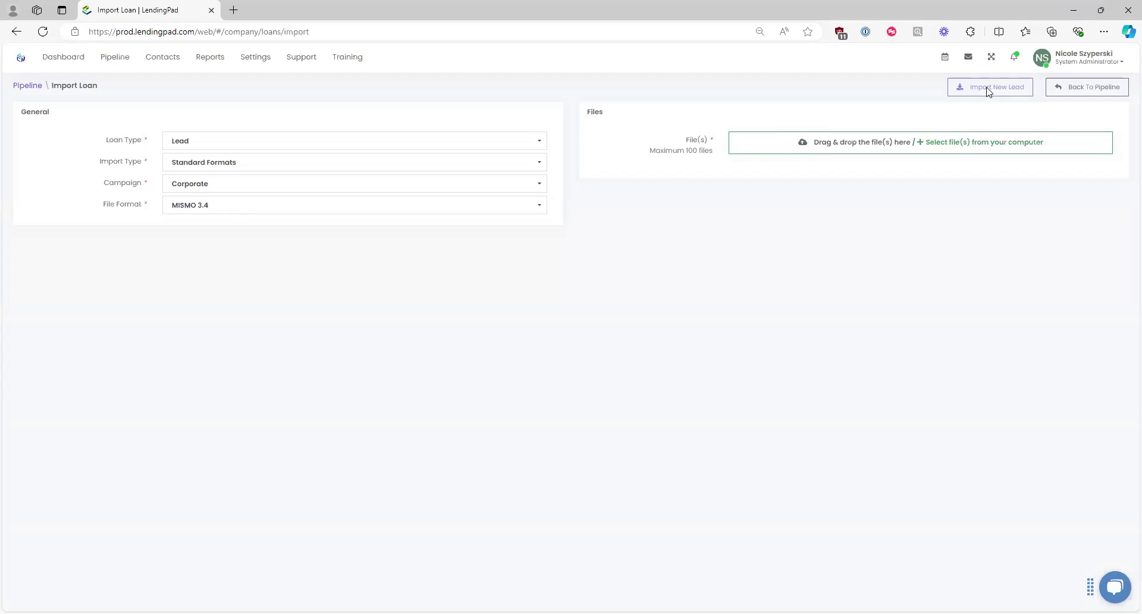
pyautogui.click(119, 61)
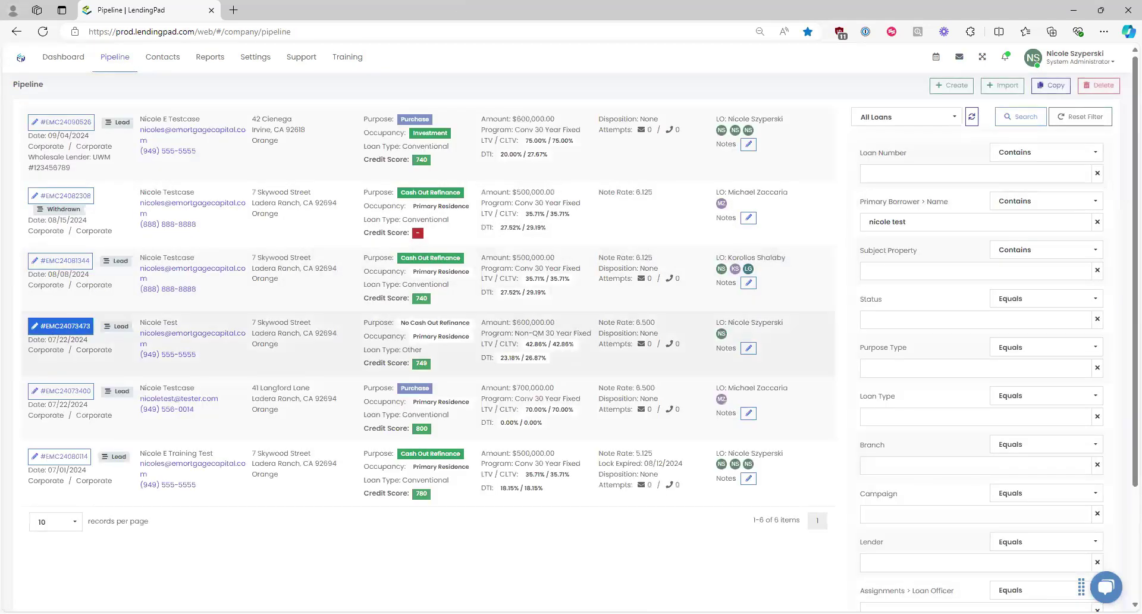
# Step: Open the no-cash-out refinance loan and preview its borrower edit options and Borrowers panel
pyautogui.click(62, 326)
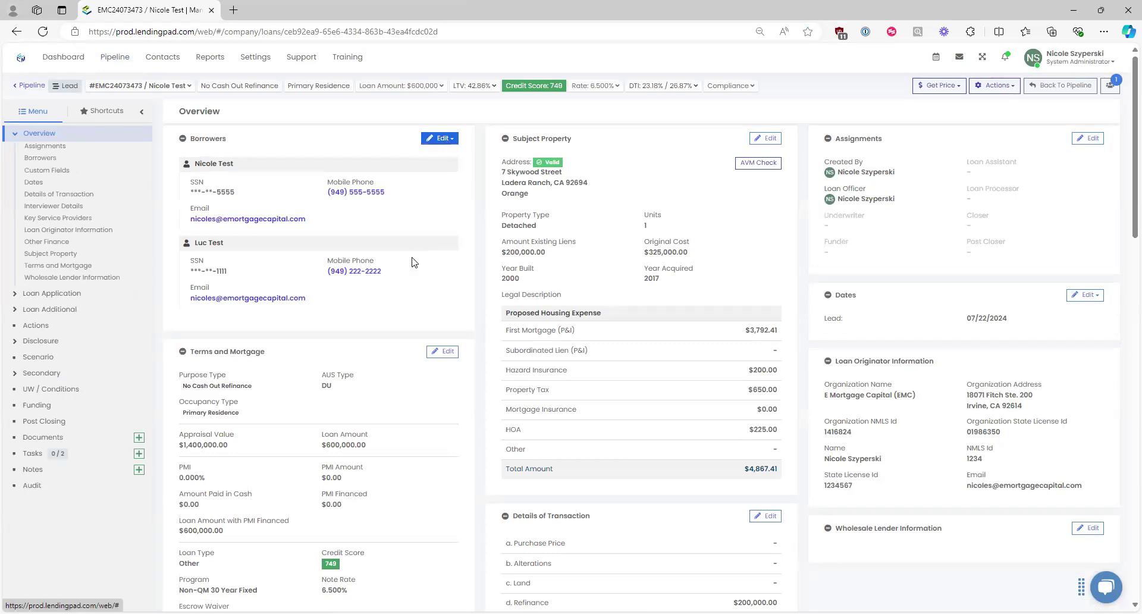
pyautogui.click(439, 138)
pyautogui.click(415, 239)
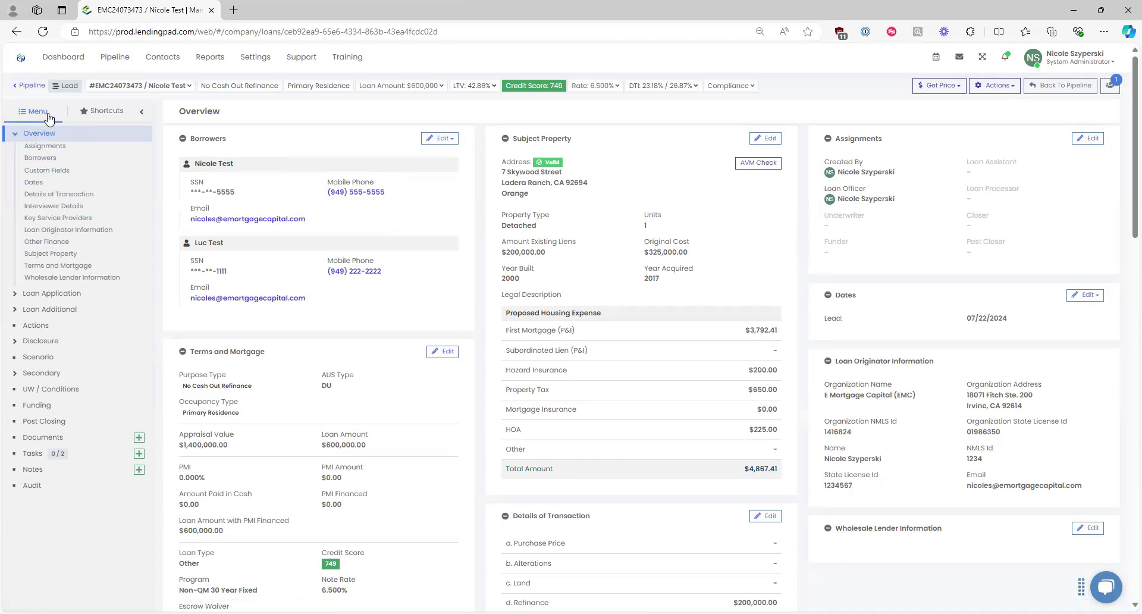
pyautogui.click(36, 133)
pyautogui.click(53, 160)
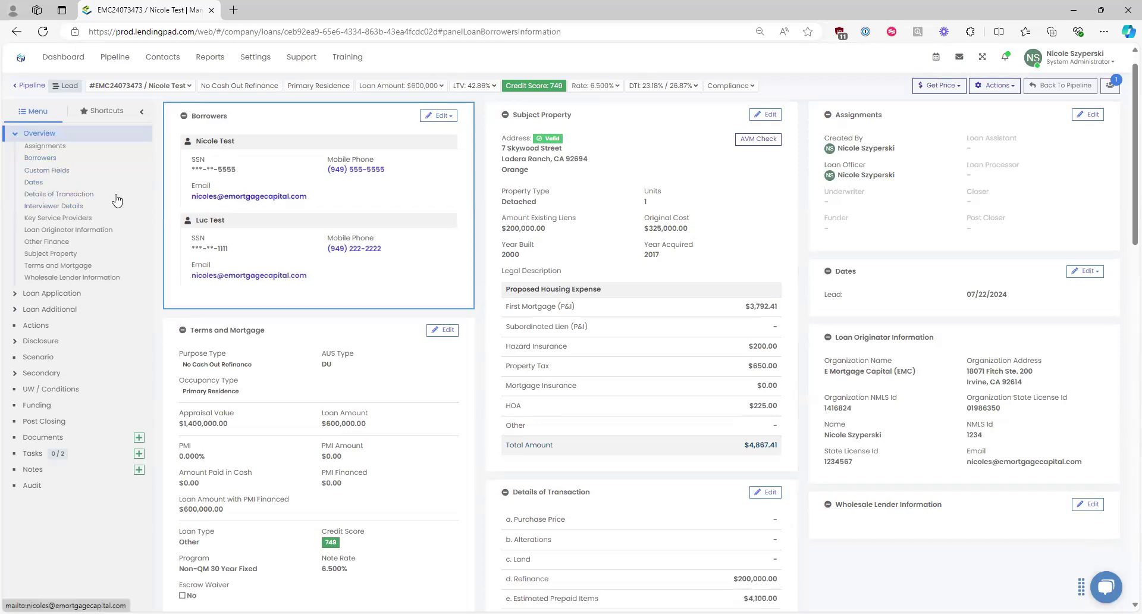
pyautogui.click(51, 134)
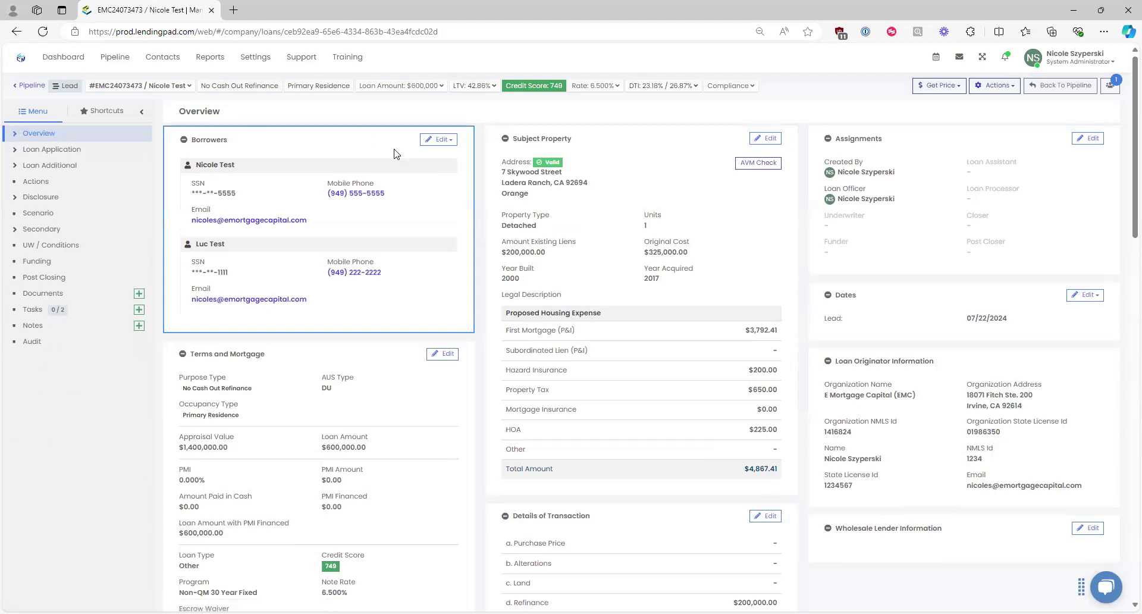
# Step: Jump to the Borrowers section via the Overview submenu and open the borrower edit form
pyautogui.scroll(-5, 456, 224)
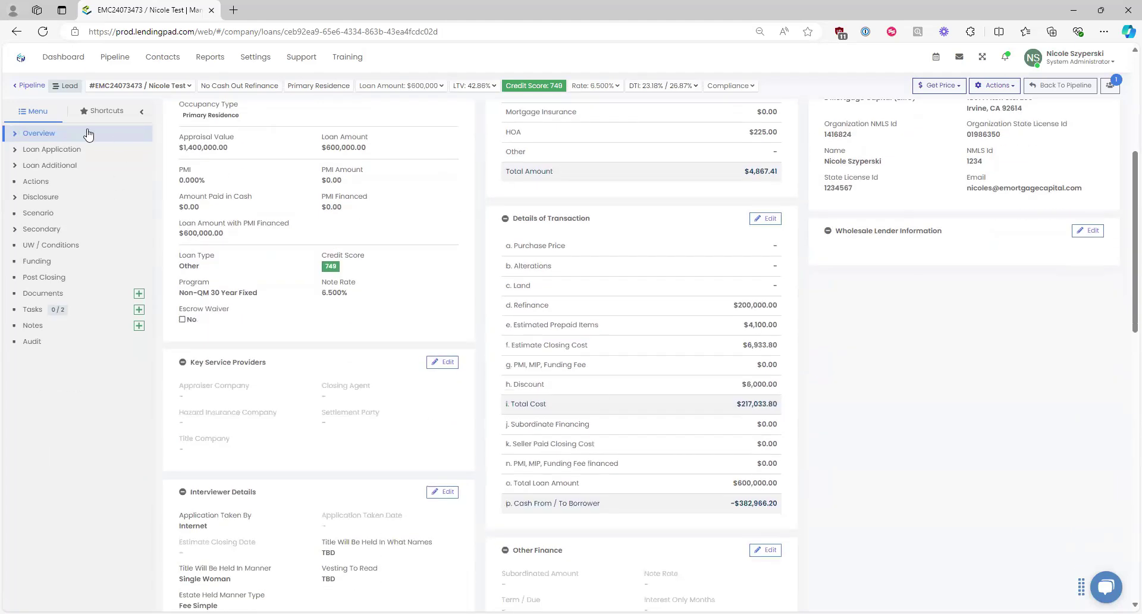
pyautogui.click(15, 133)
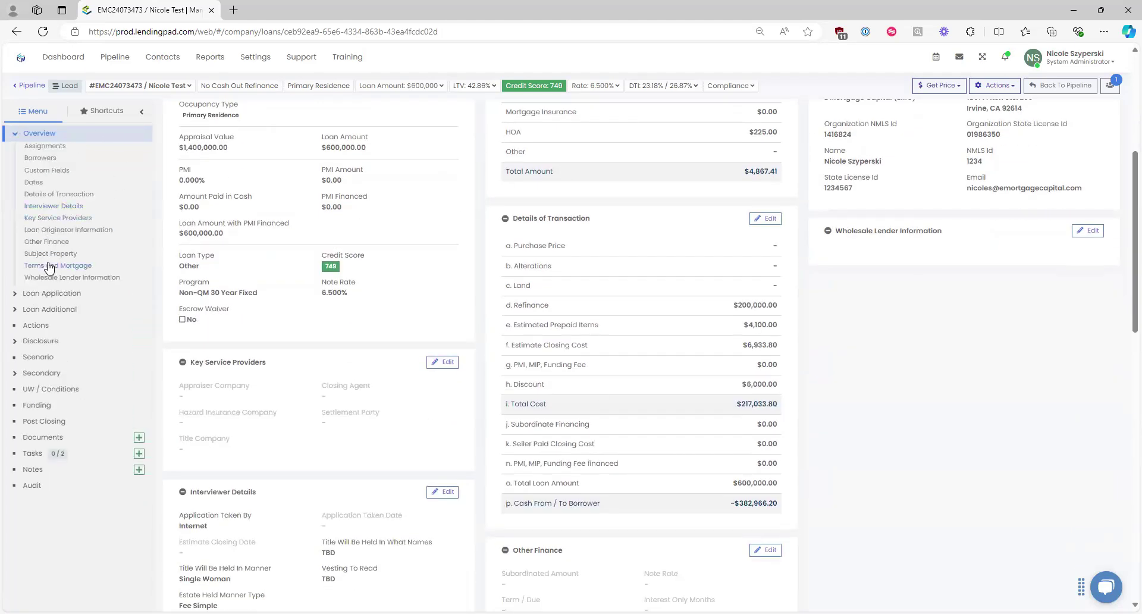
pyautogui.click(54, 266)
pyautogui.click(40, 158)
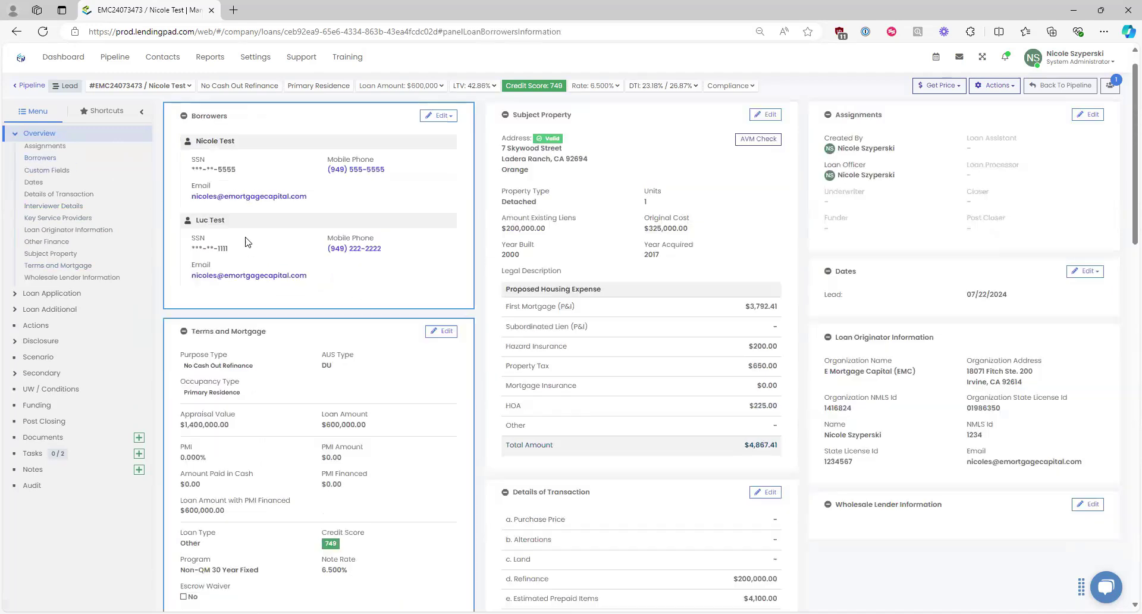
pyautogui.click(447, 116)
pyautogui.click(425, 136)
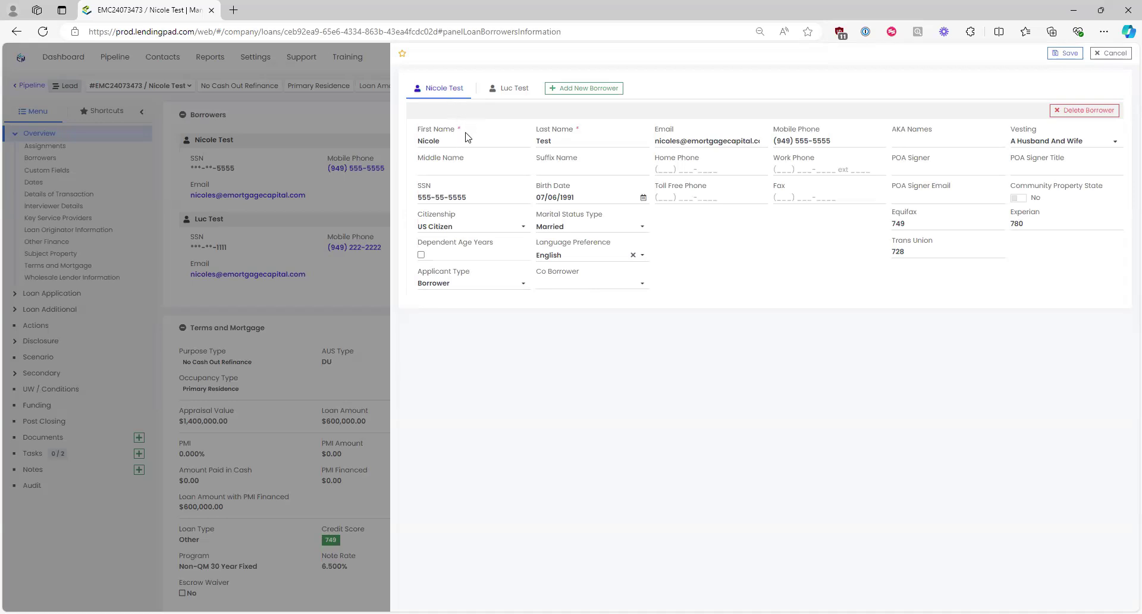
# Step: Check both borrowers' Applicant Type, keeping the primary borrower as Borrower
pyautogui.click(463, 290)
pyautogui.click(461, 298)
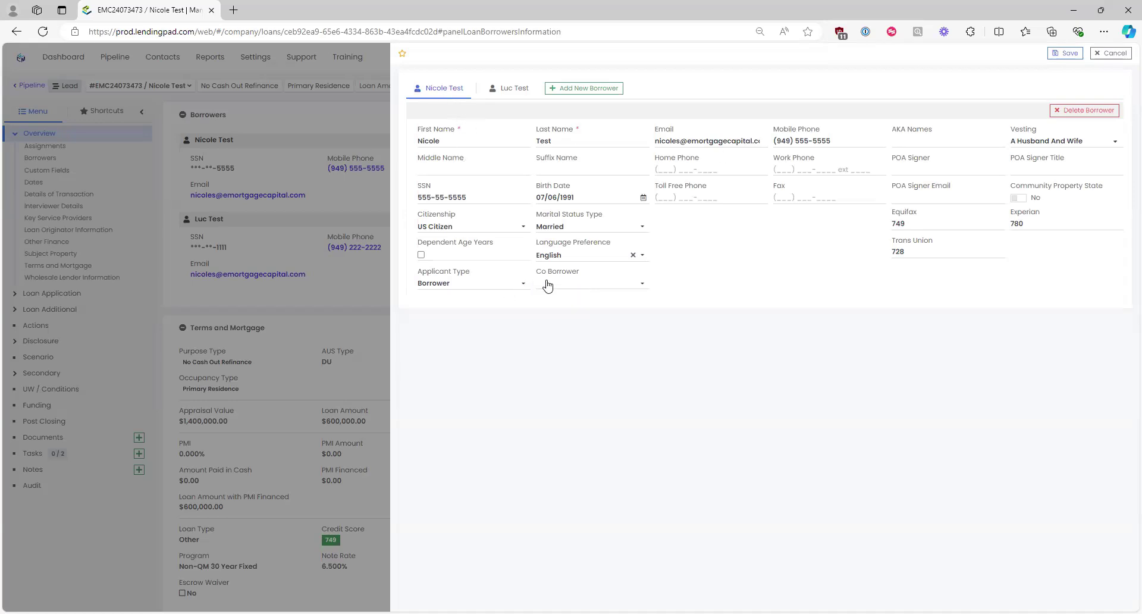
pyautogui.click(513, 95)
pyautogui.click(472, 288)
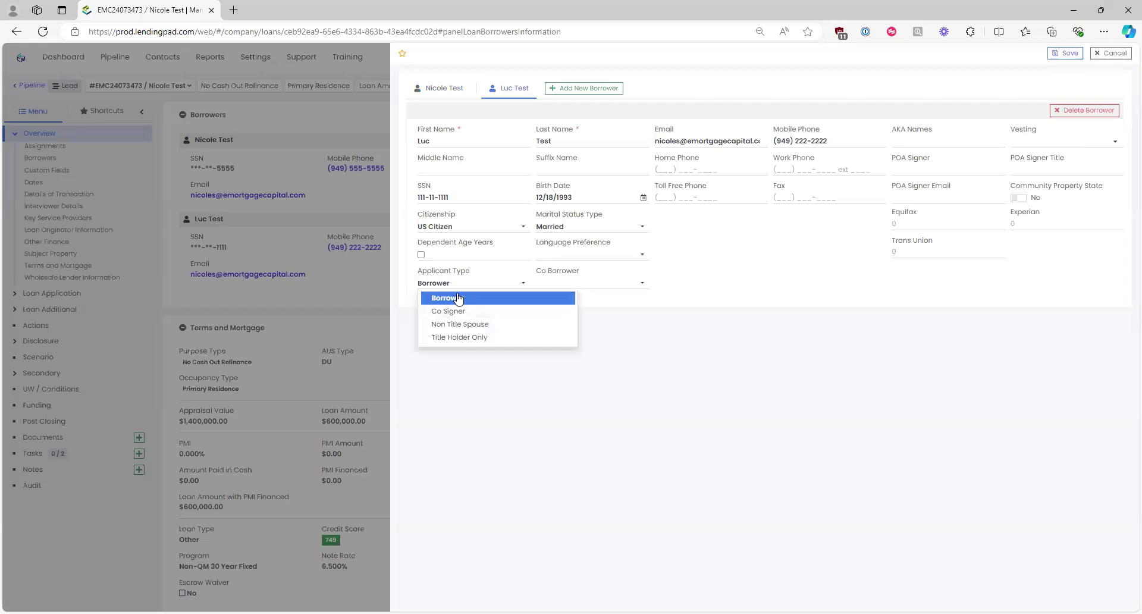
pyautogui.click(459, 296)
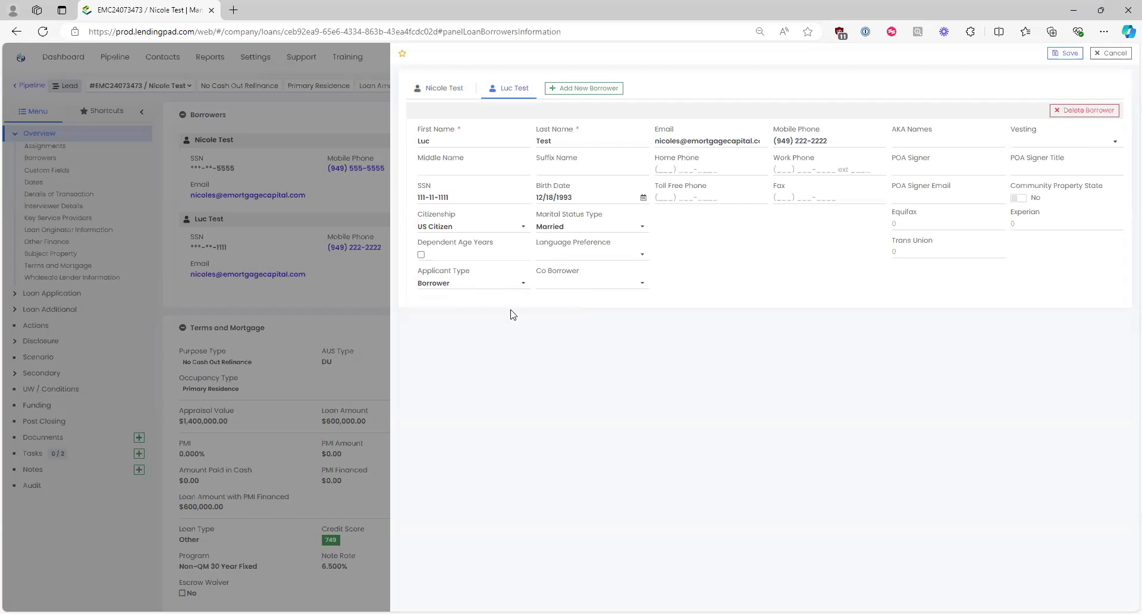
pyautogui.moveTo(464, 89); pyautogui.dragTo(460, 89)
pyautogui.click(561, 276)
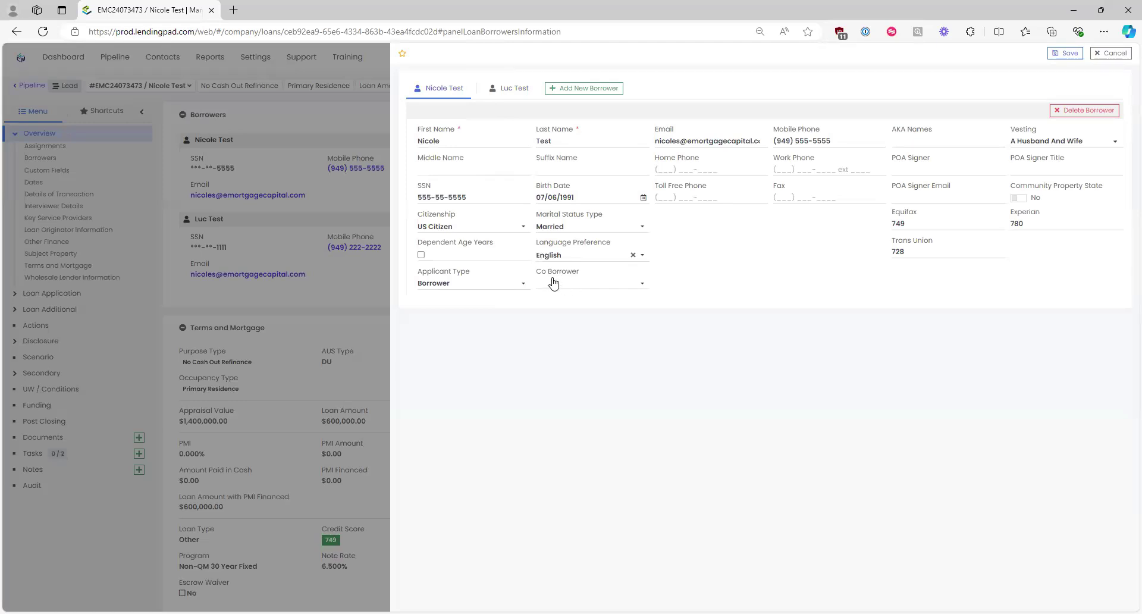
# Step: Link the second borrower as the primary borrower's co-borrower and save the changes
pyautogui.click(568, 284)
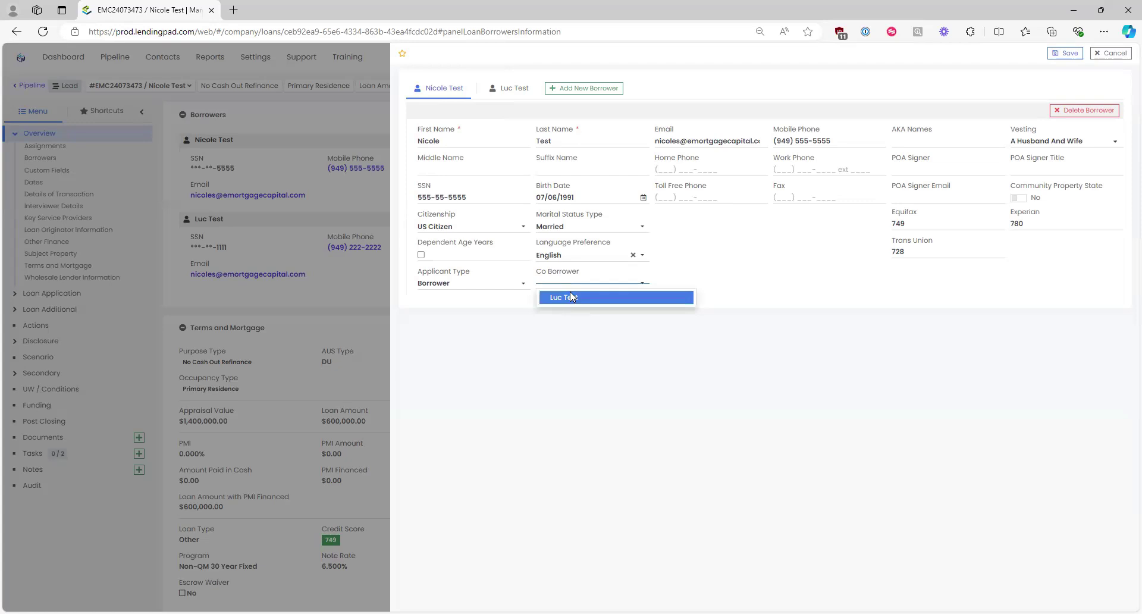
pyautogui.click(570, 296)
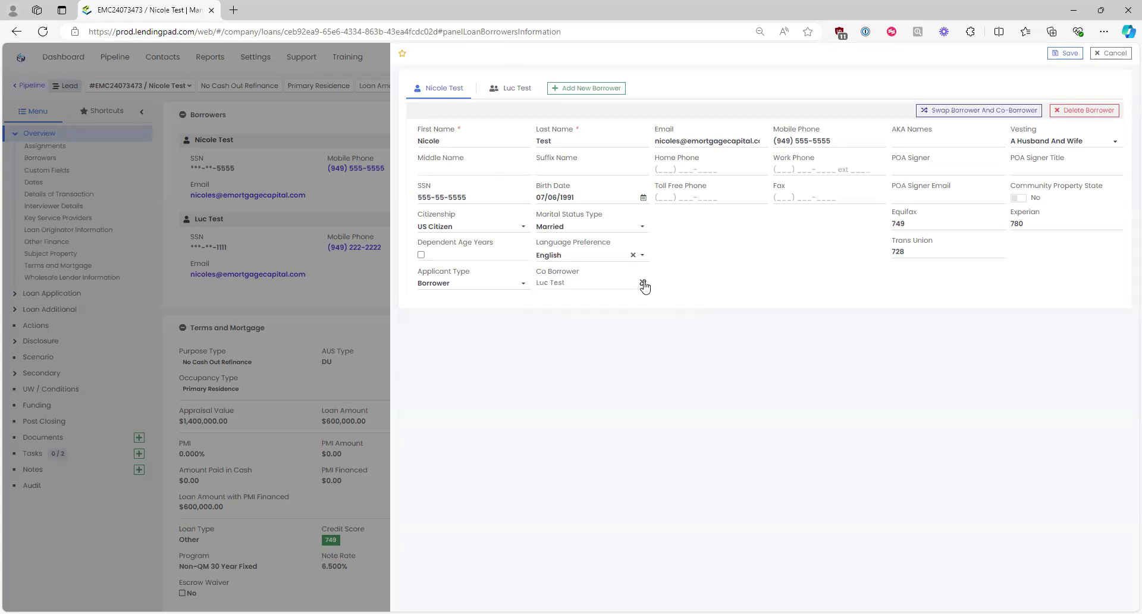
pyautogui.click(644, 287)
pyautogui.click(641, 289)
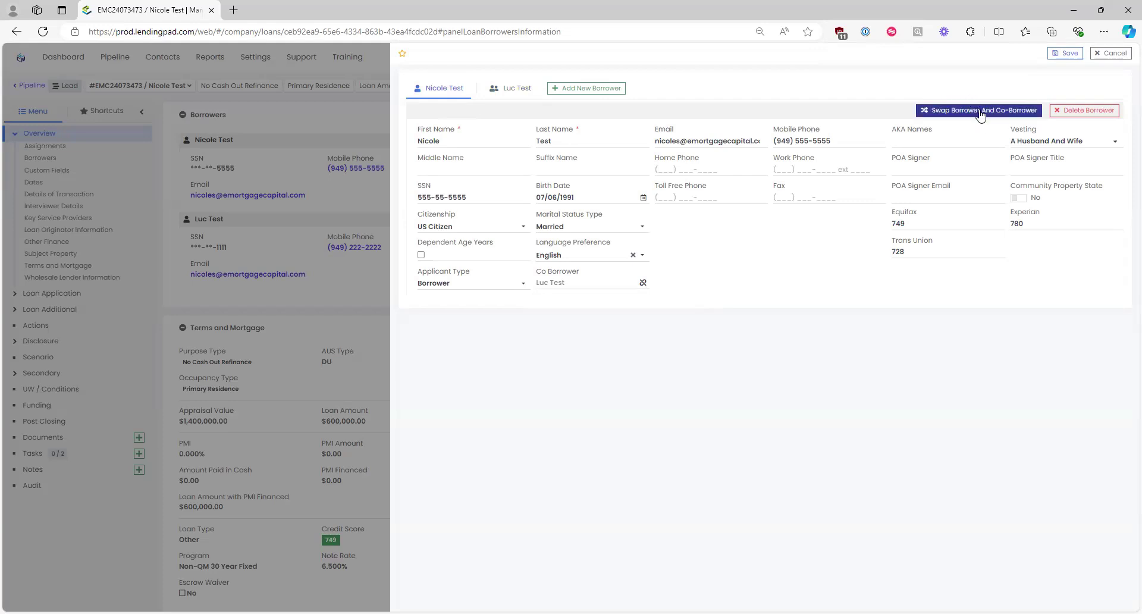
pyautogui.click(1075, 55)
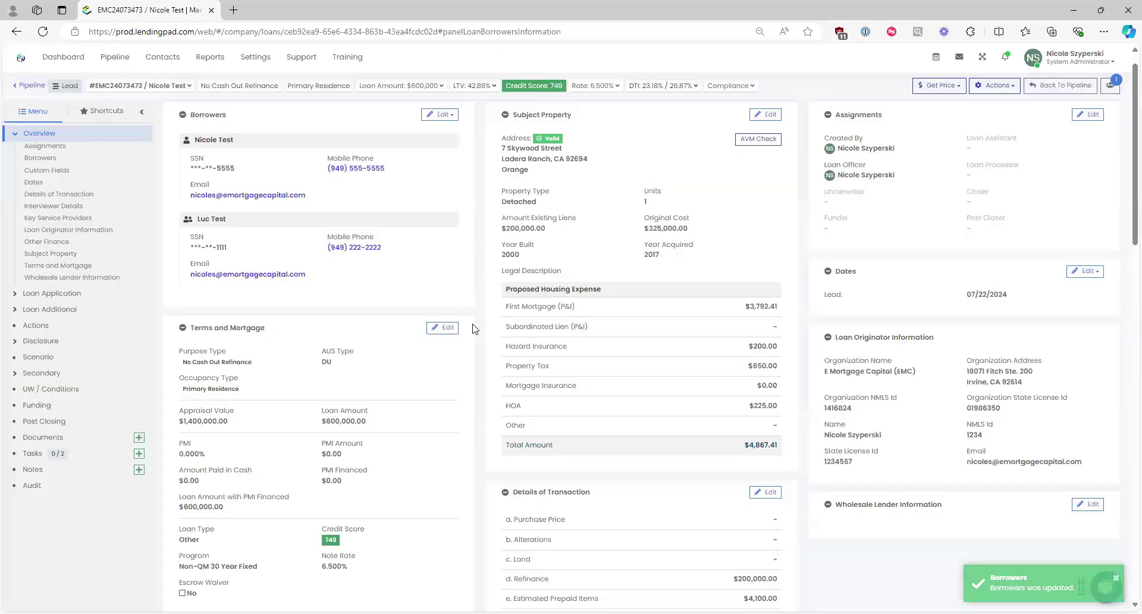
# Step: Highlight the Non-QM 30 Year Fixed program under Terms and Mortgage, then edit that panel
pyautogui.scroll(-1, 475, 329)
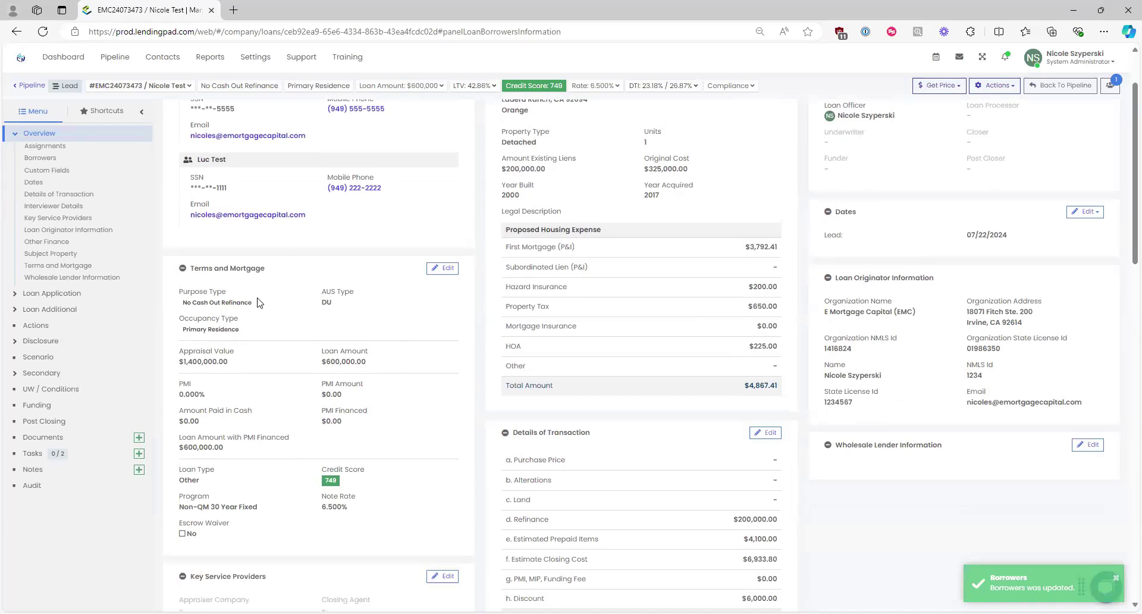
pyautogui.scroll(2, 349, 342)
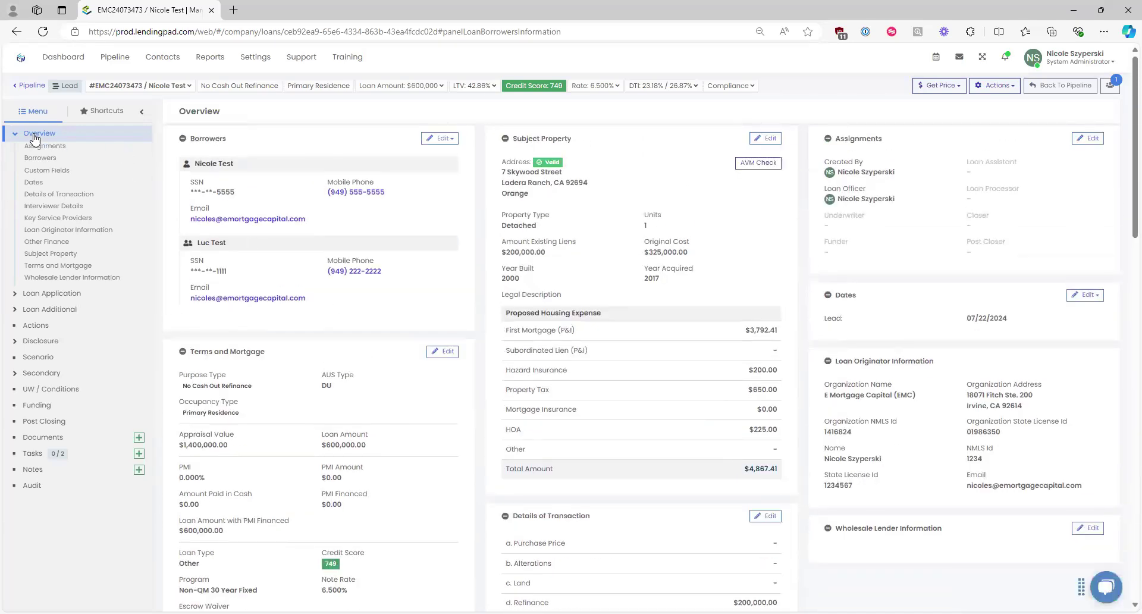
pyautogui.click(52, 267)
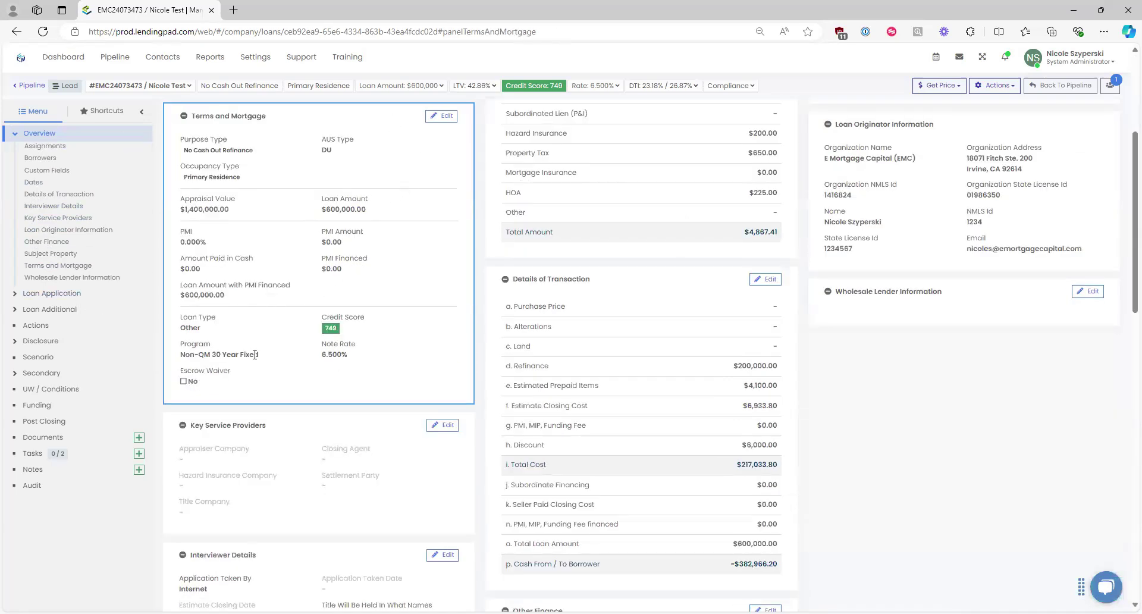
pyautogui.moveTo(262, 360); pyautogui.dragTo(179, 354)
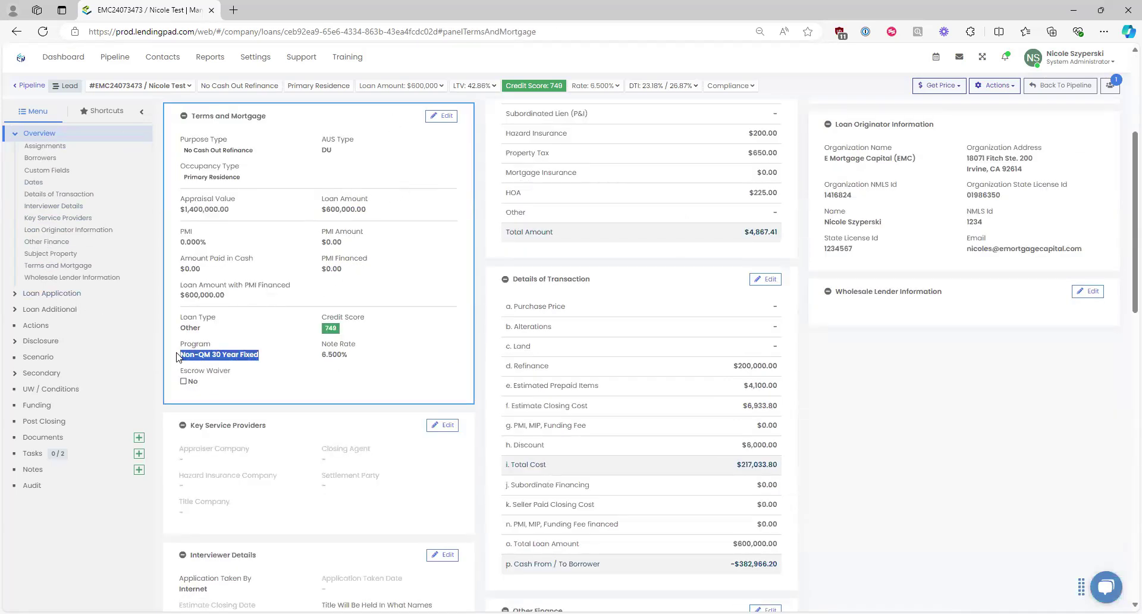
pyautogui.click(260, 357)
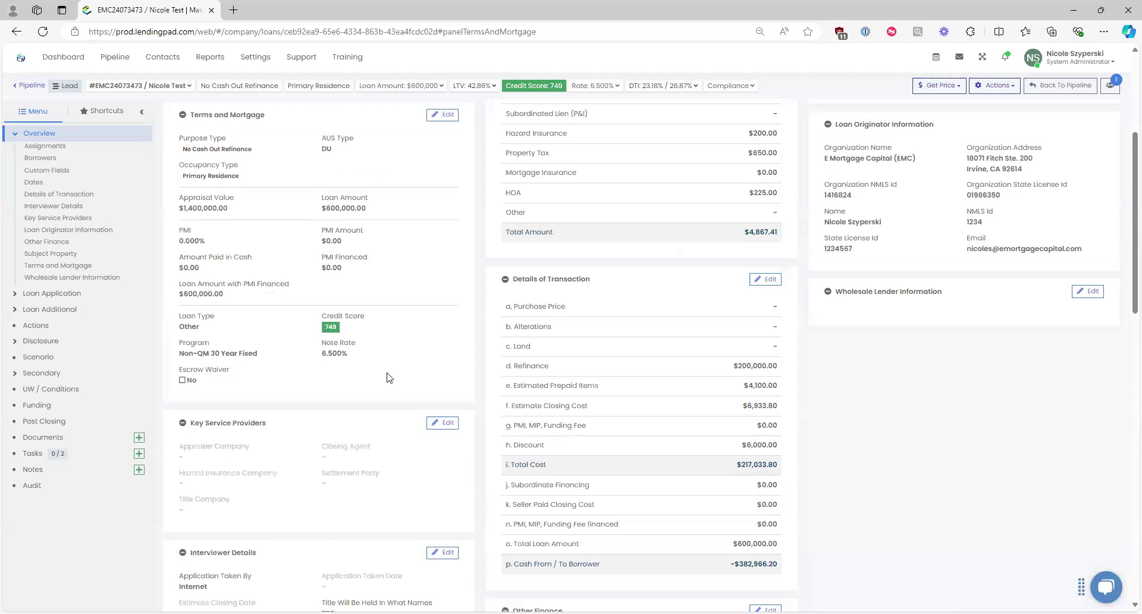
pyautogui.moveTo(201, 328); pyautogui.dragTo(180, 322)
pyautogui.moveTo(259, 355); pyautogui.dragTo(178, 354)
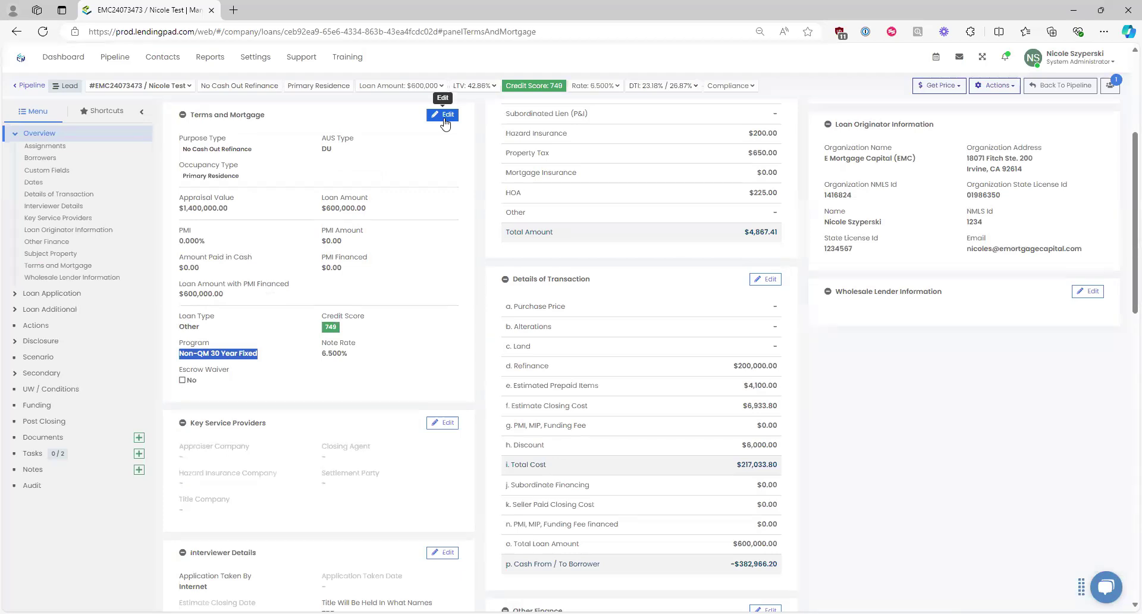
pyautogui.click(445, 117)
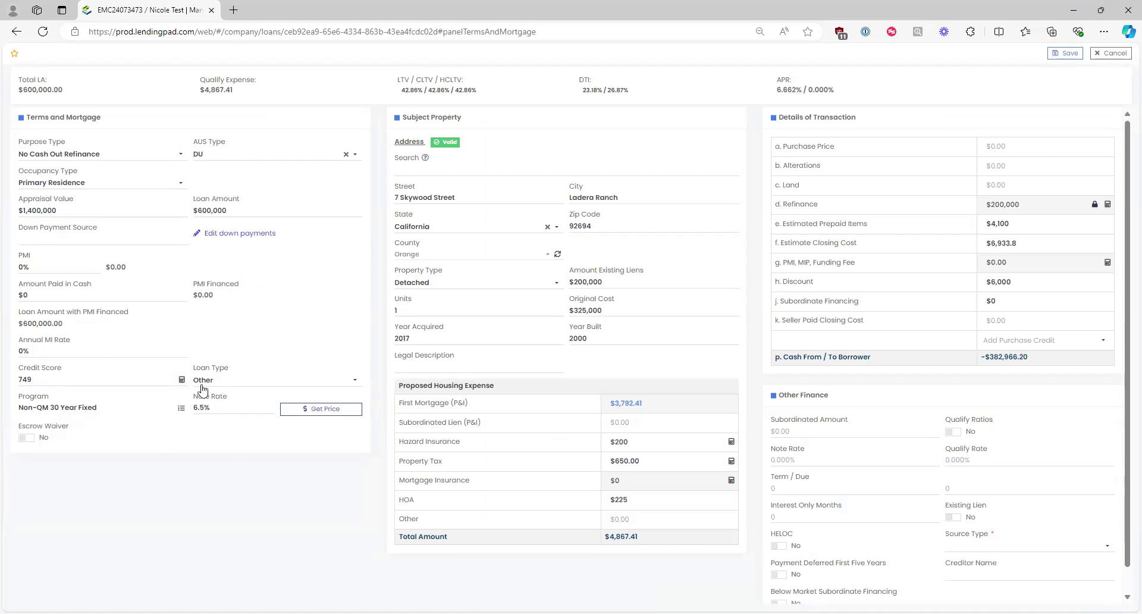
# Step: Browse Adjustable Rate and Fixed Rate programs in the program list, then close it unchanged
pyautogui.click(181, 409)
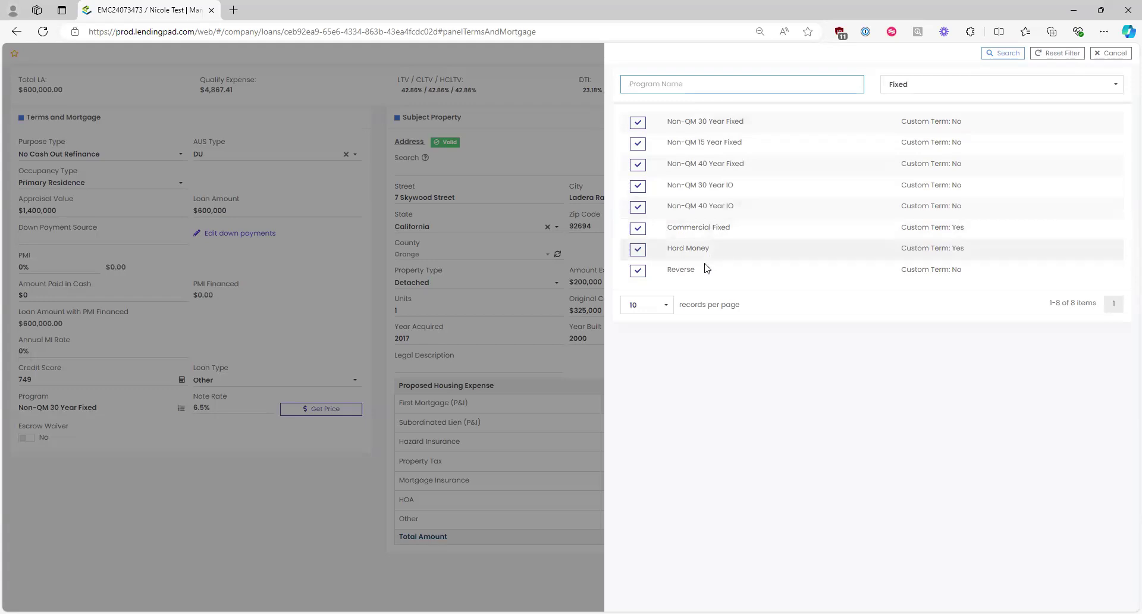
pyautogui.click(899, 88)
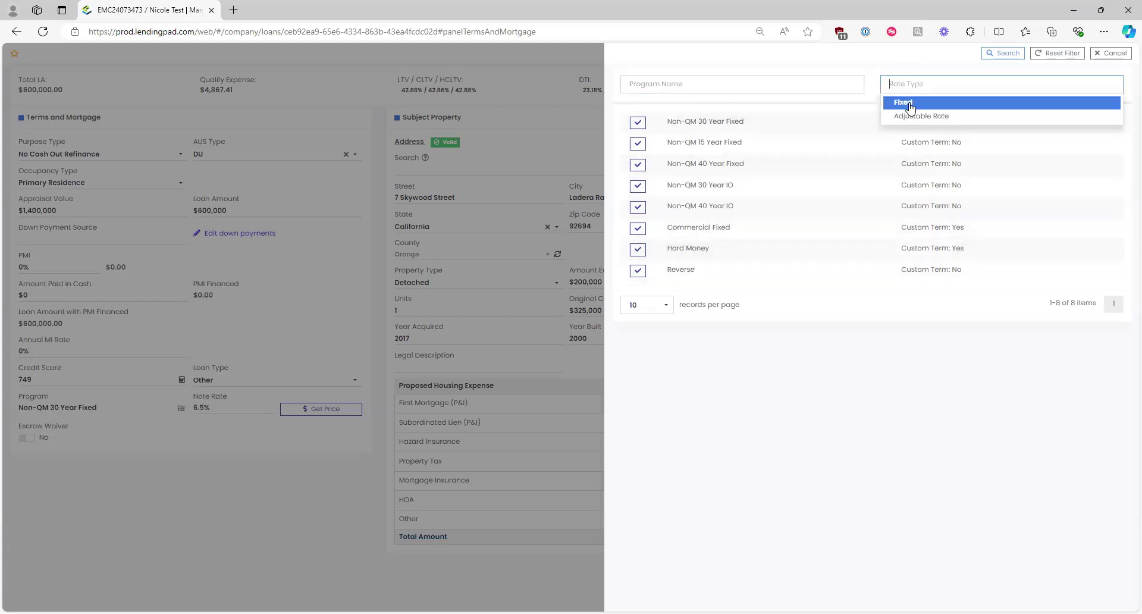
pyautogui.click(910, 119)
pyautogui.click(914, 89)
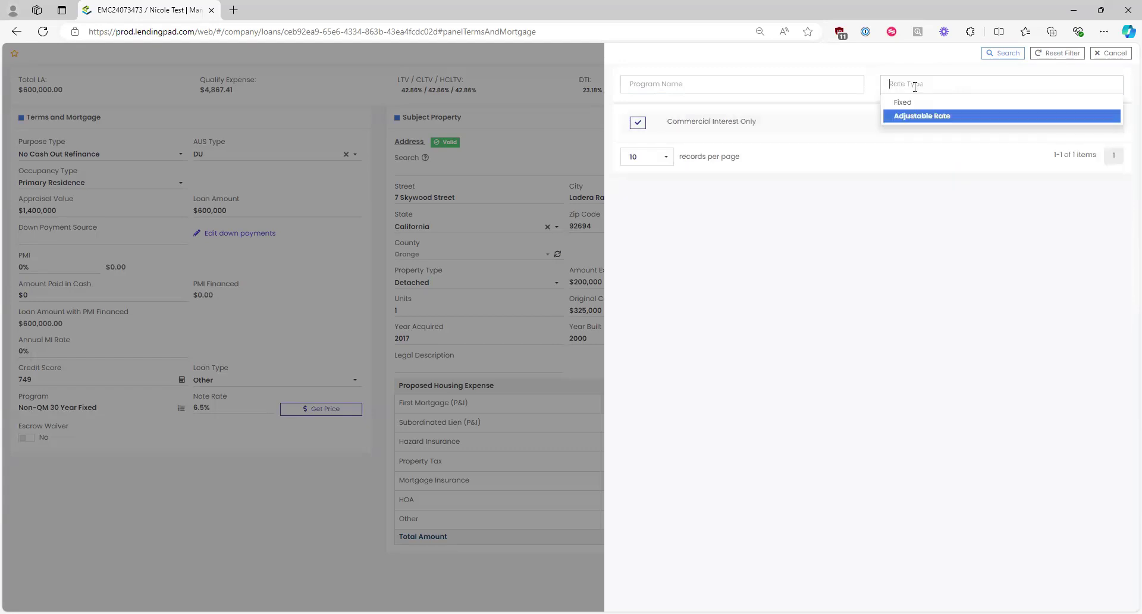
pyautogui.click(916, 102)
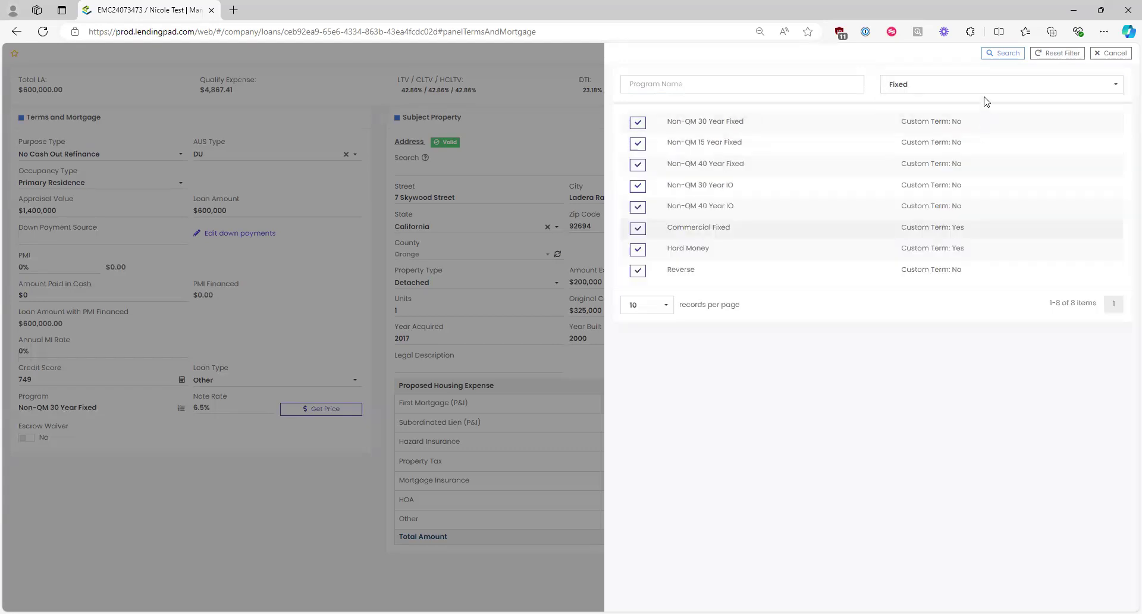
pyautogui.click(1114, 53)
# Step: Change the loan type to Conventional, note the program-reset warning, and list Conventional programs
pyautogui.click(294, 383)
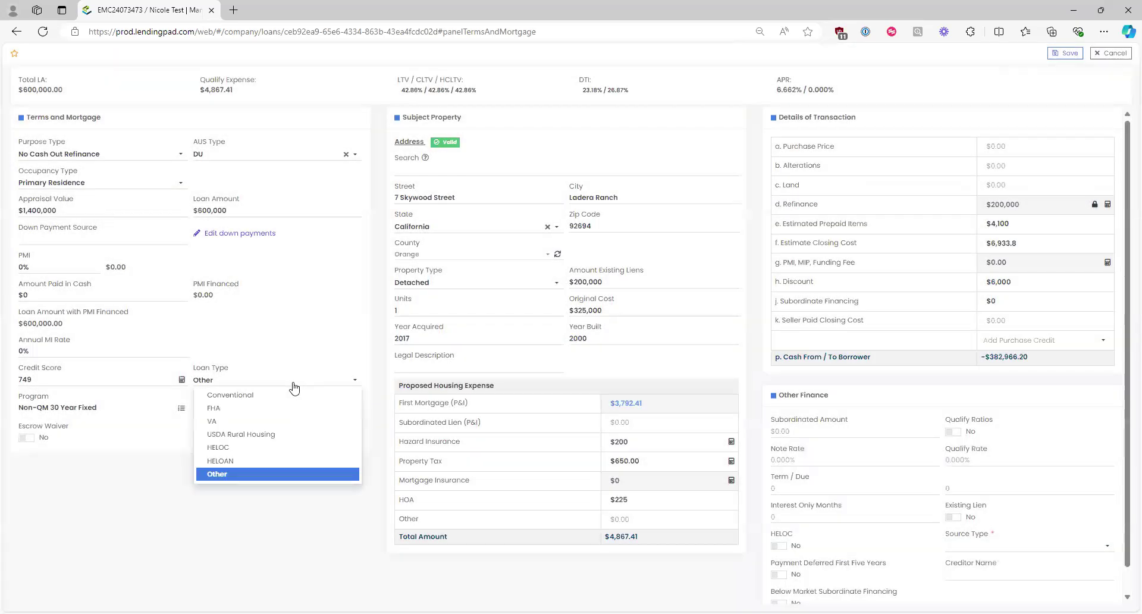
pyautogui.click(229, 396)
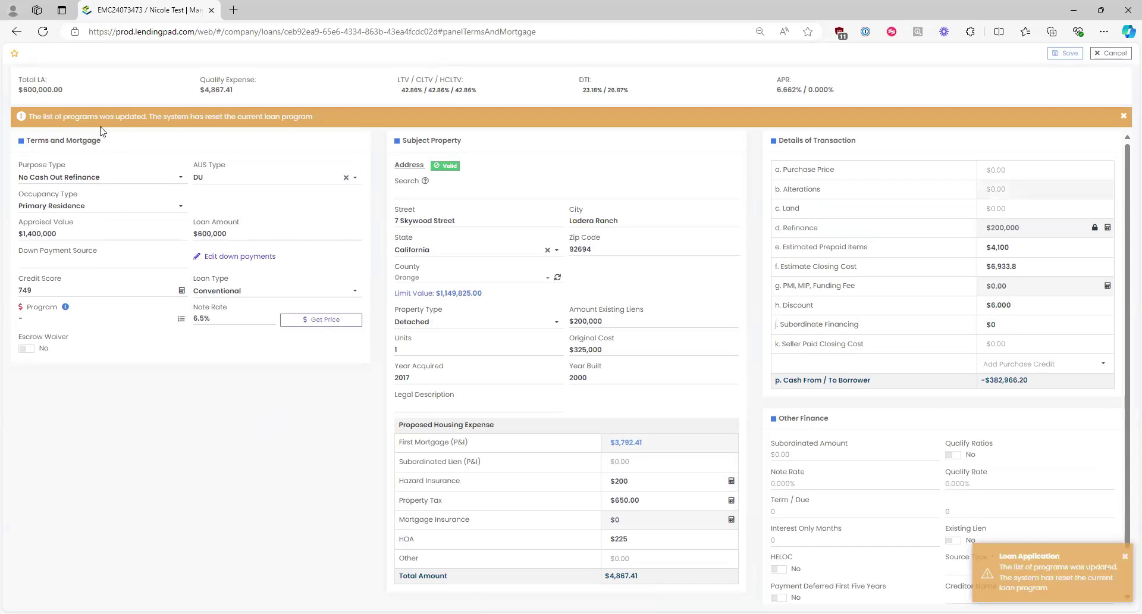
pyautogui.moveTo(312, 116); pyautogui.dragTo(143, 116)
pyautogui.click(142, 117)
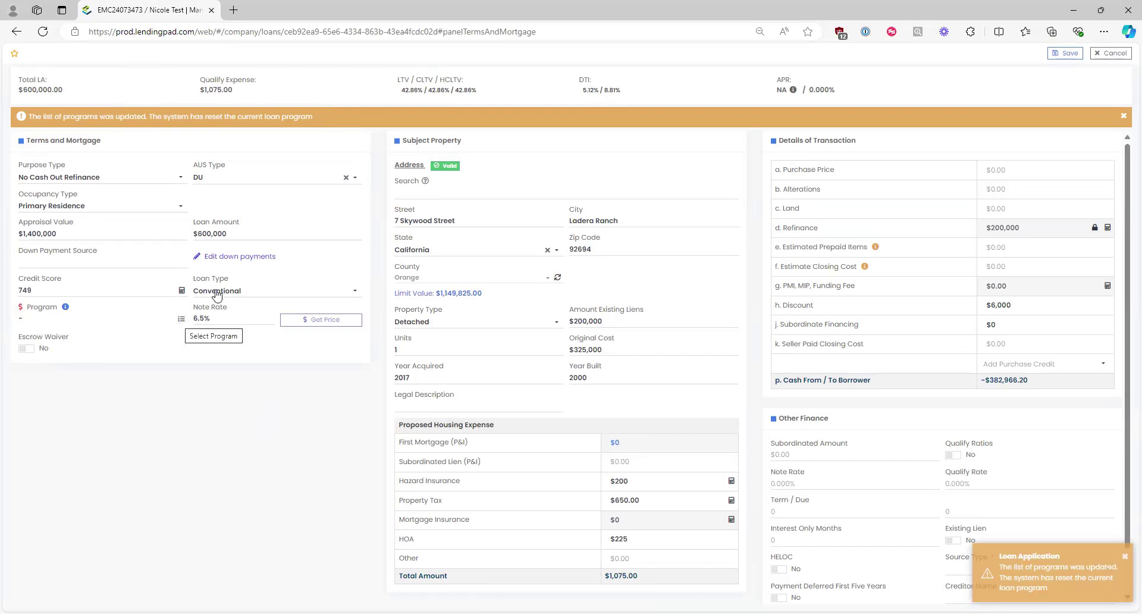
pyautogui.click(181, 319)
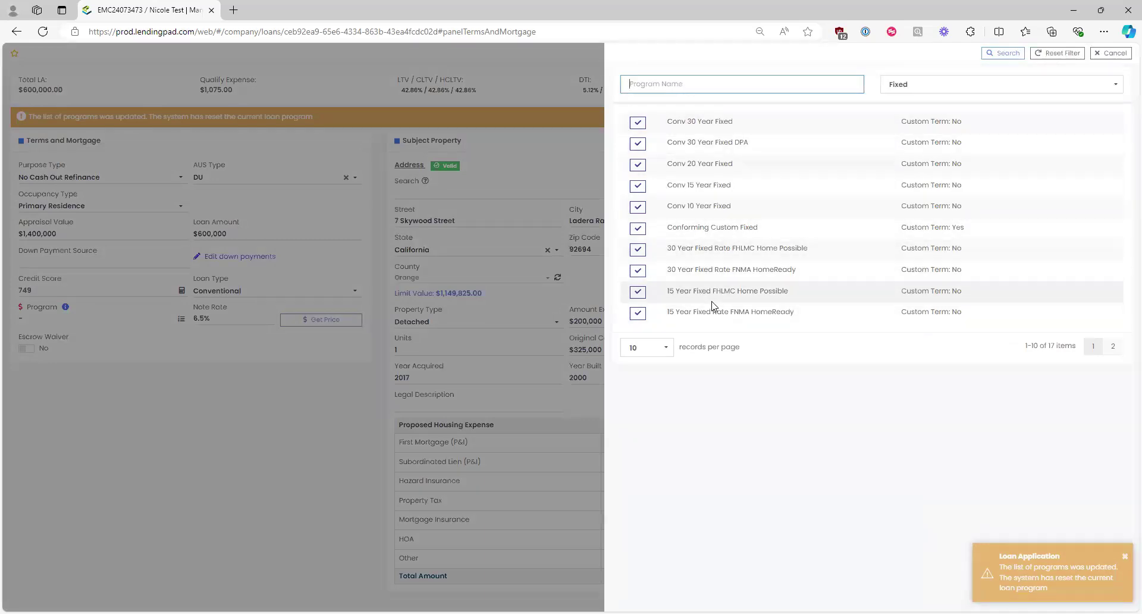
pyautogui.click(928, 86)
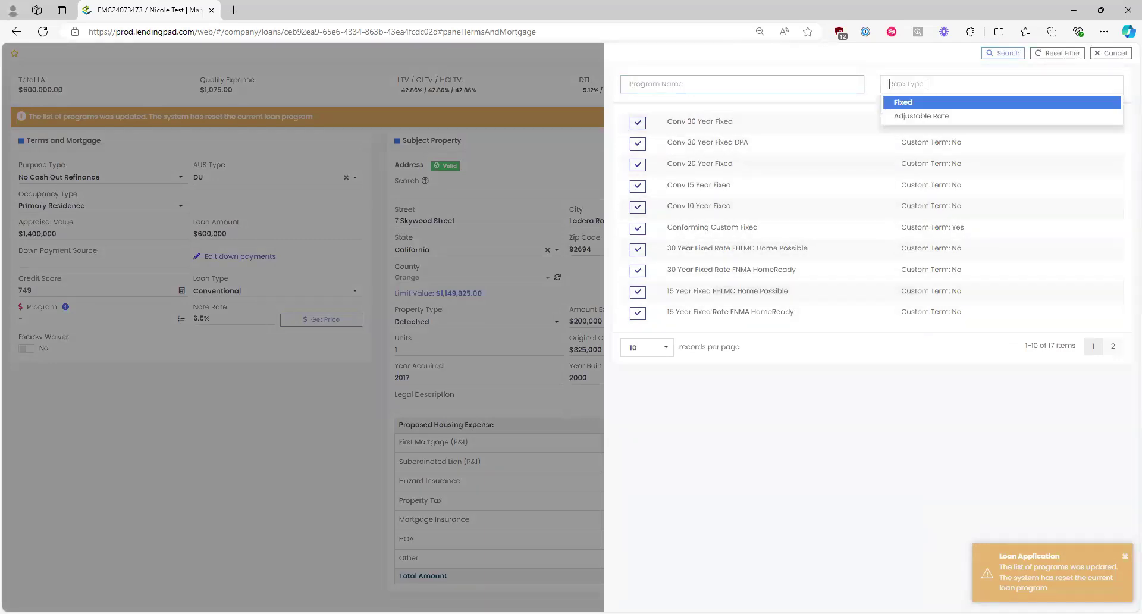
pyautogui.click(919, 118)
pyautogui.click(900, 84)
pyautogui.click(906, 104)
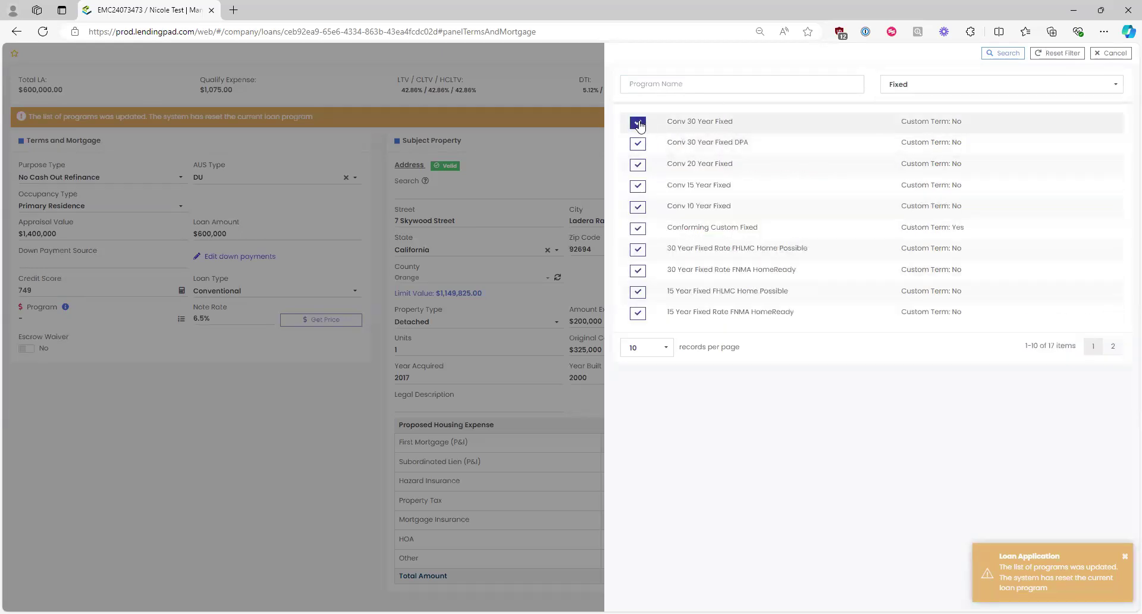
pyautogui.click(601, 305)
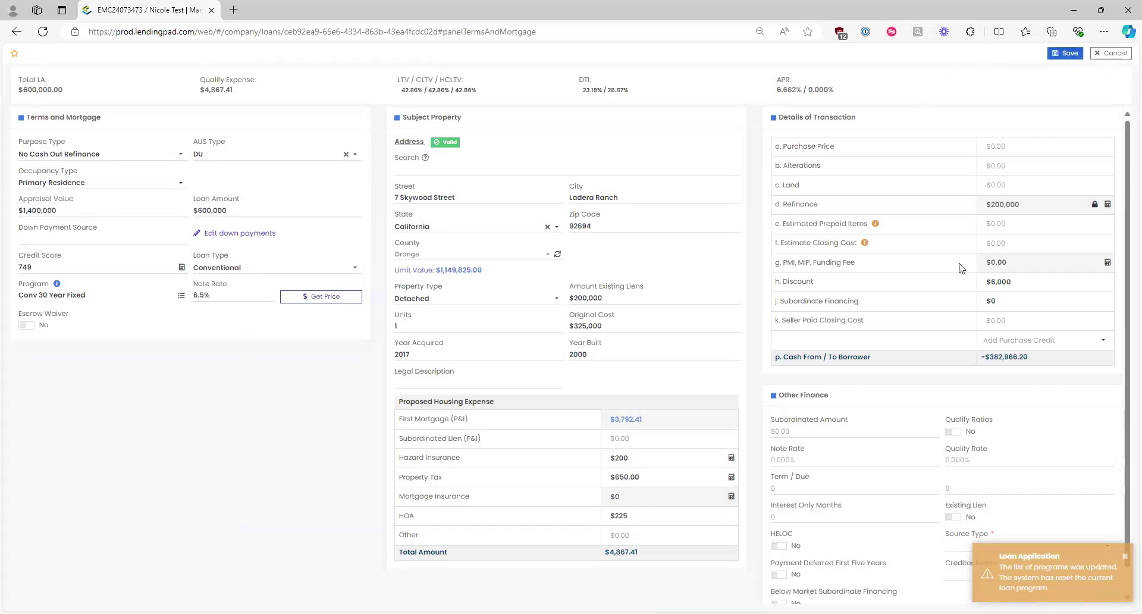
pyautogui.click(1066, 53)
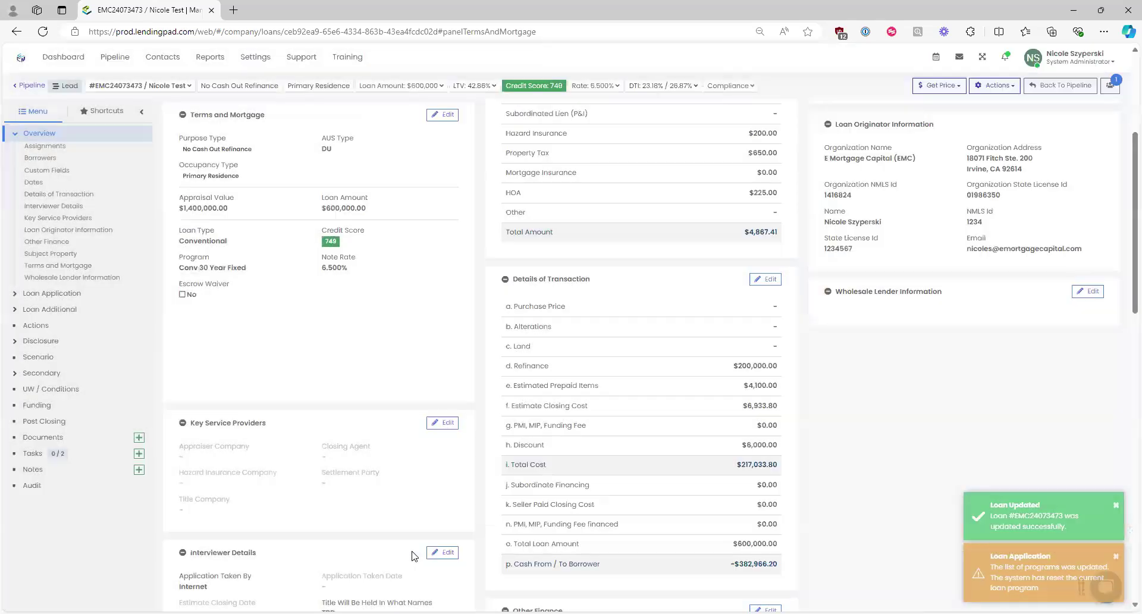
pyautogui.click(1116, 556)
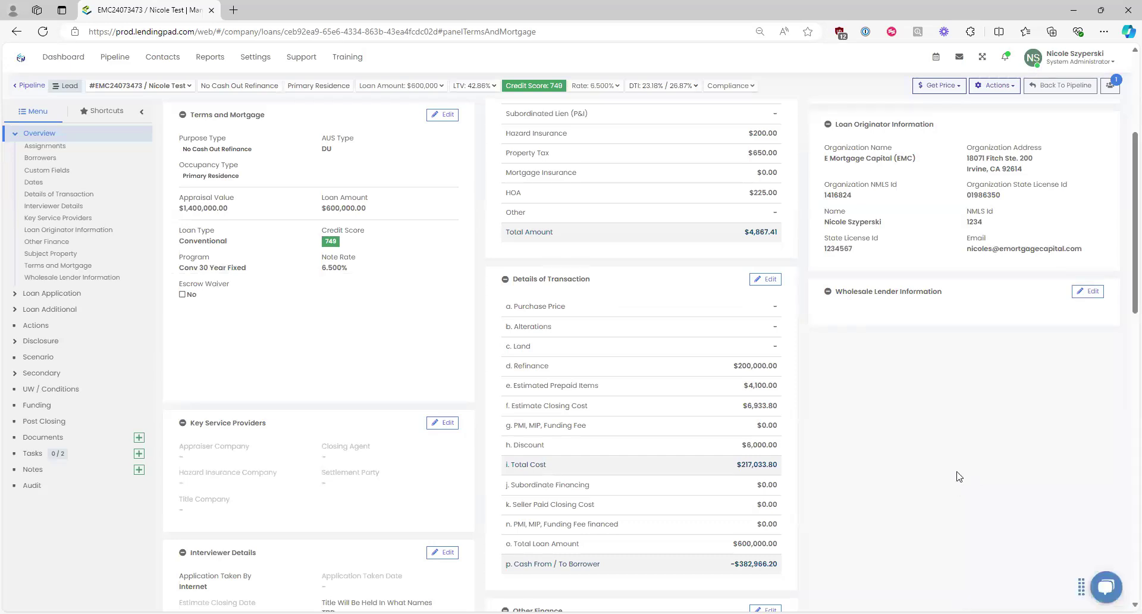
pyautogui.scroll(1, 957, 476)
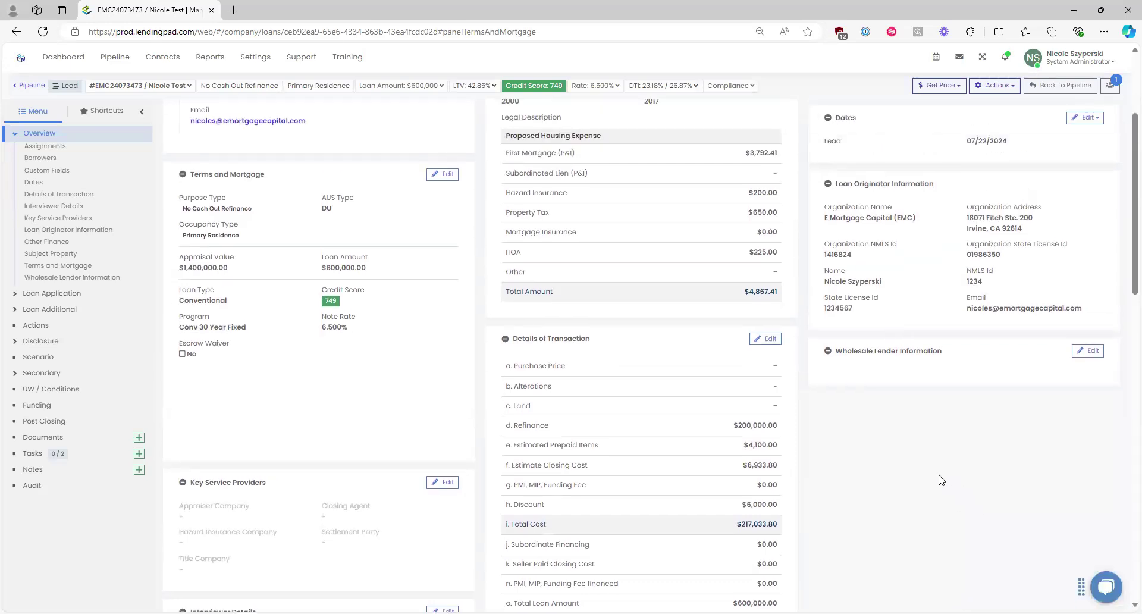
pyautogui.scroll(-1, 941, 479)
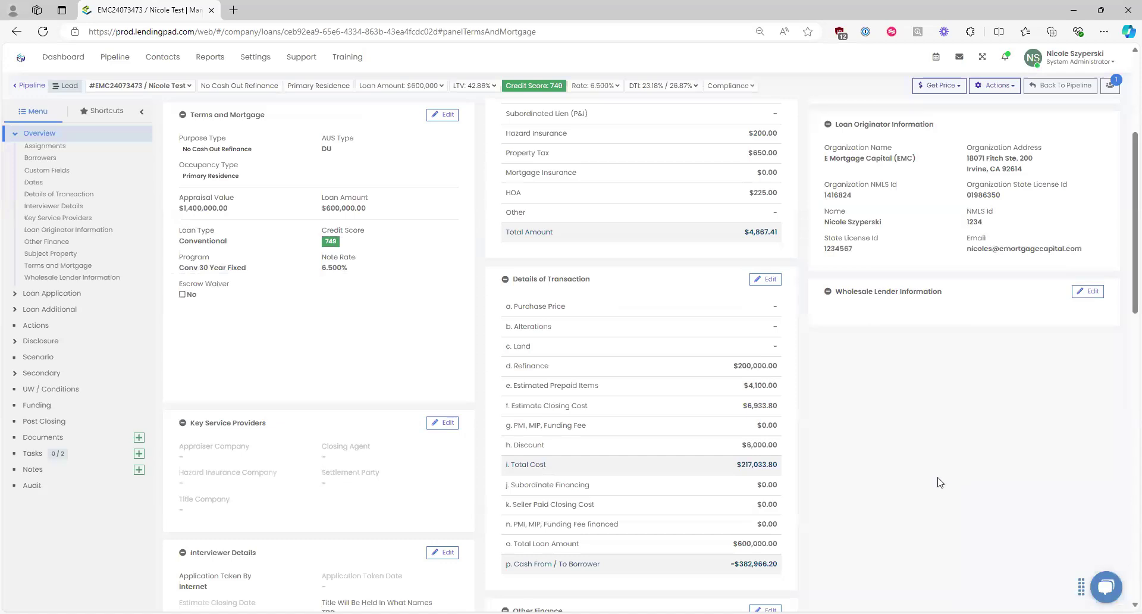
pyautogui.tripleClick(530, 284)
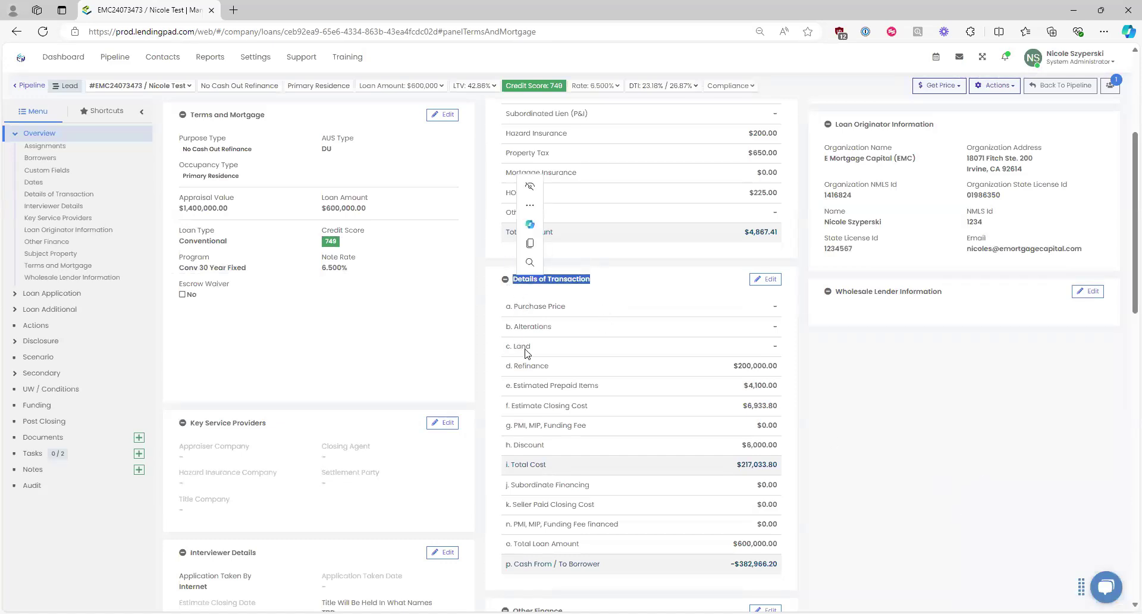
pyautogui.scroll(4, 526, 353)
pyautogui.click(36, 133)
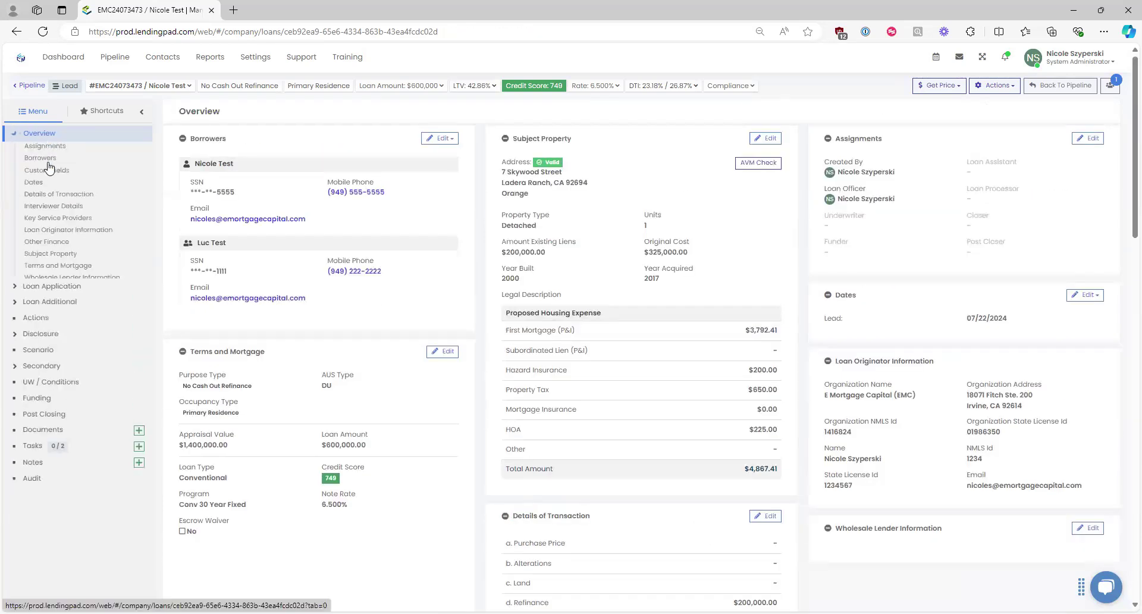
pyautogui.click(54, 194)
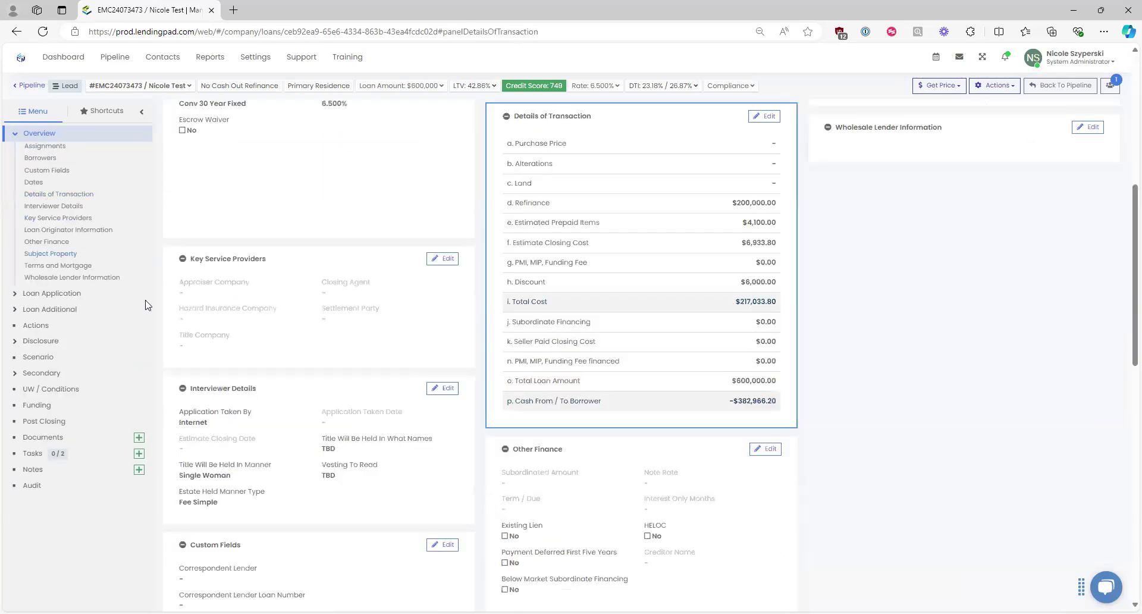
pyautogui.click(769, 117)
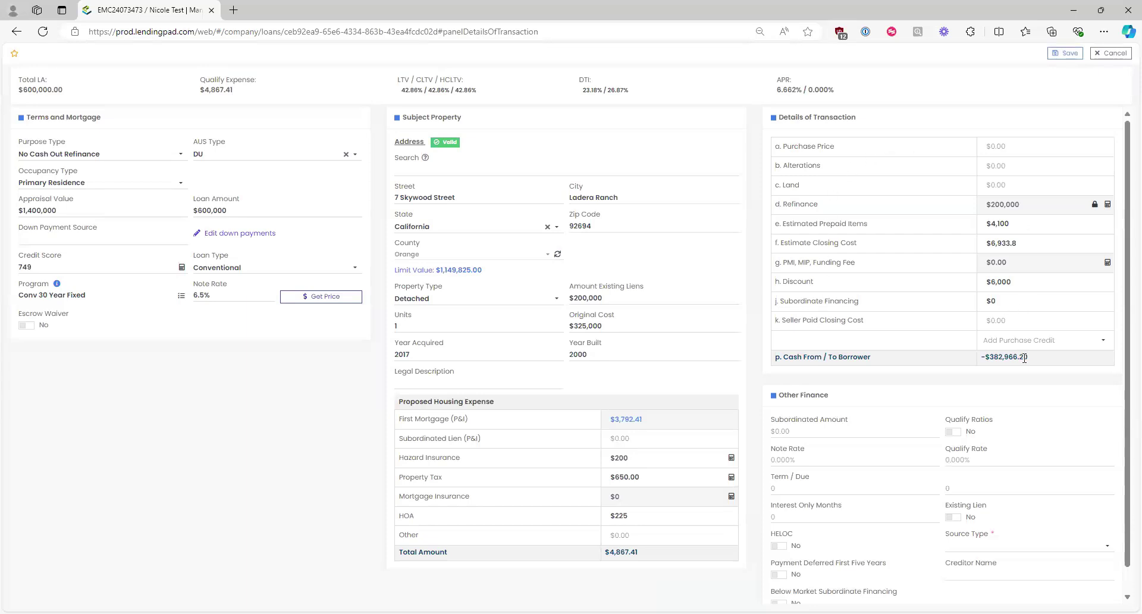
pyautogui.click(1053, 341)
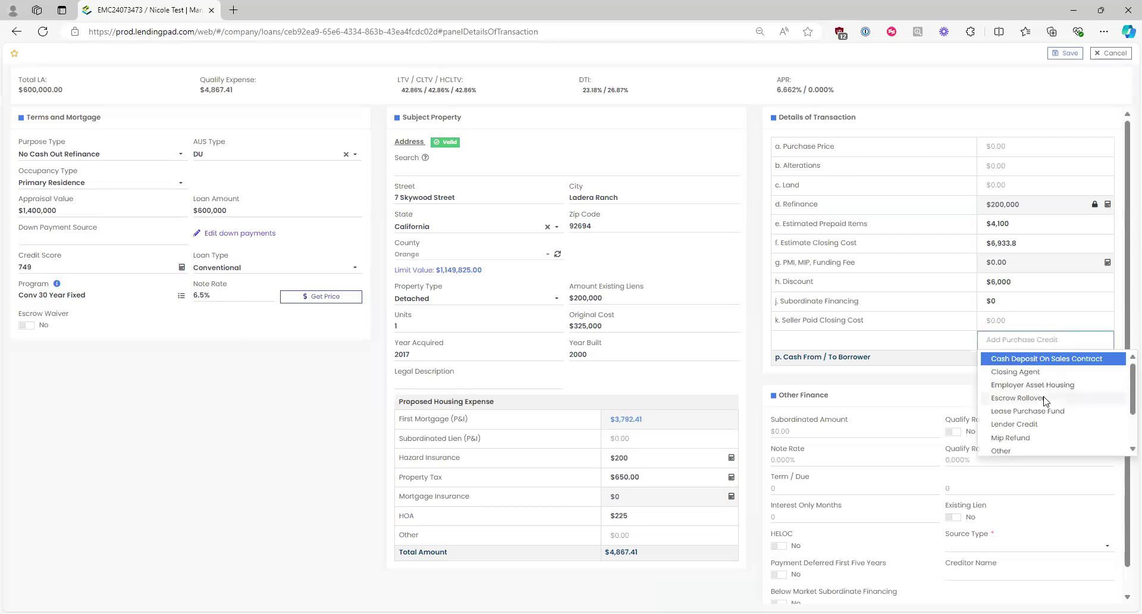
pyautogui.scroll(-2, 1047, 405)
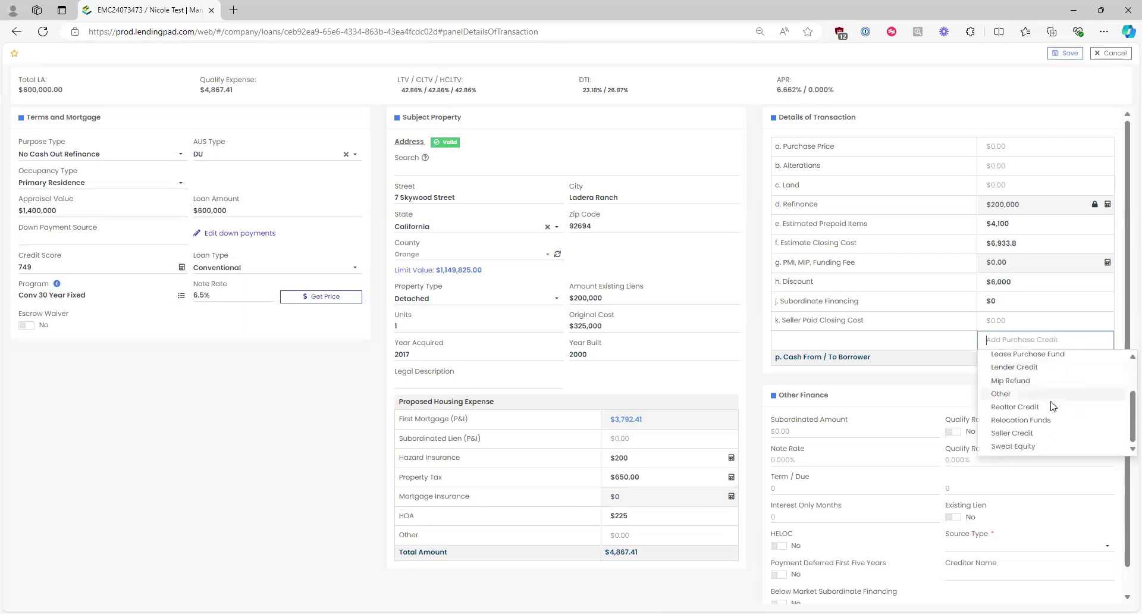
pyautogui.click(1013, 433)
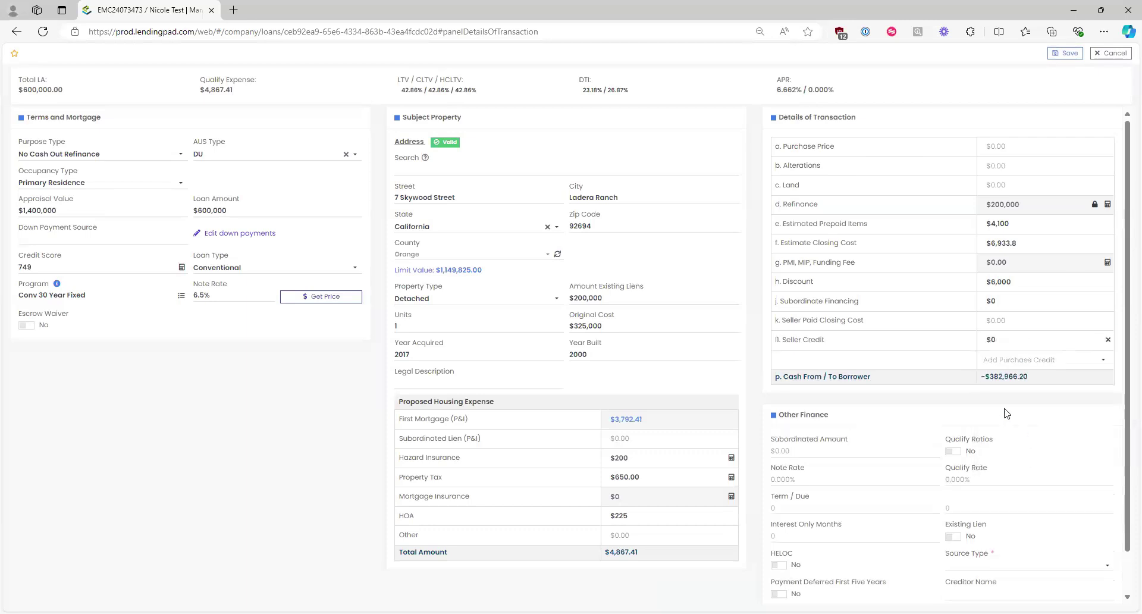
pyautogui.click(1009, 340)
pyautogui.write('5,000')
pyautogui.click(972, 396)
pyautogui.click(1111, 53)
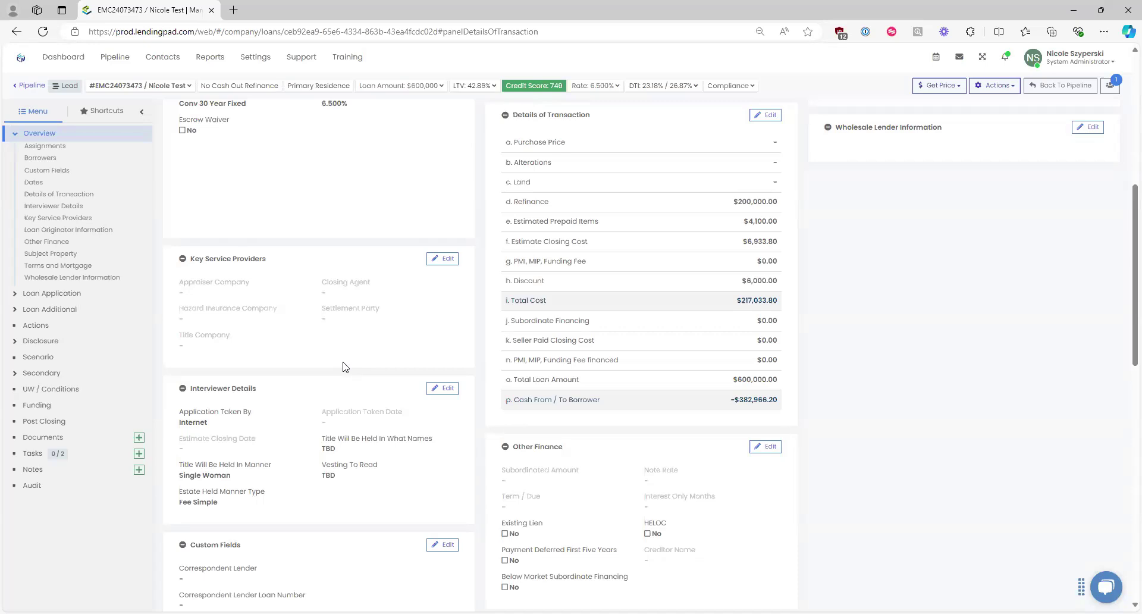
# Step: Collapse Overview, open the loan's Actions page, and start a Closing Fee Quote request
pyautogui.click(16, 135)
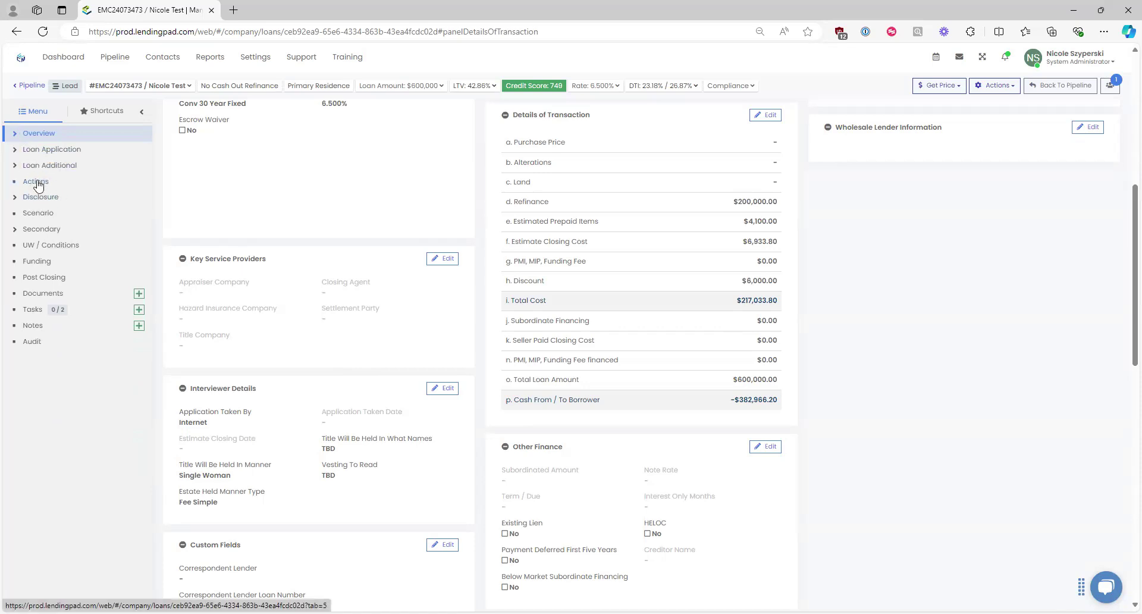
pyautogui.click(32, 182)
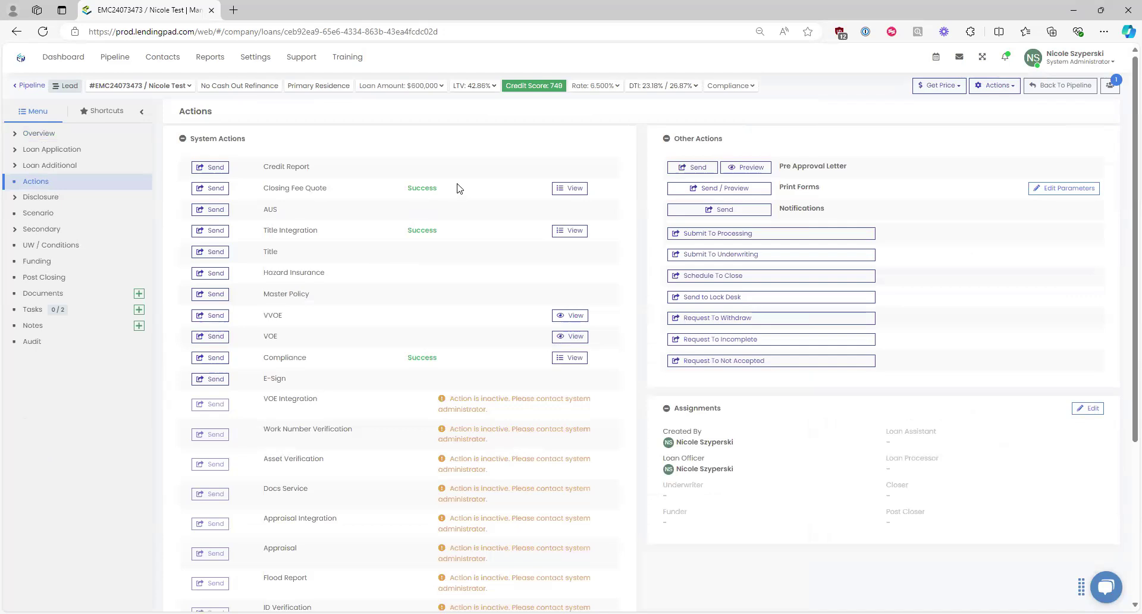
pyautogui.moveTo(390, 188); pyautogui.dragTo(438, 189)
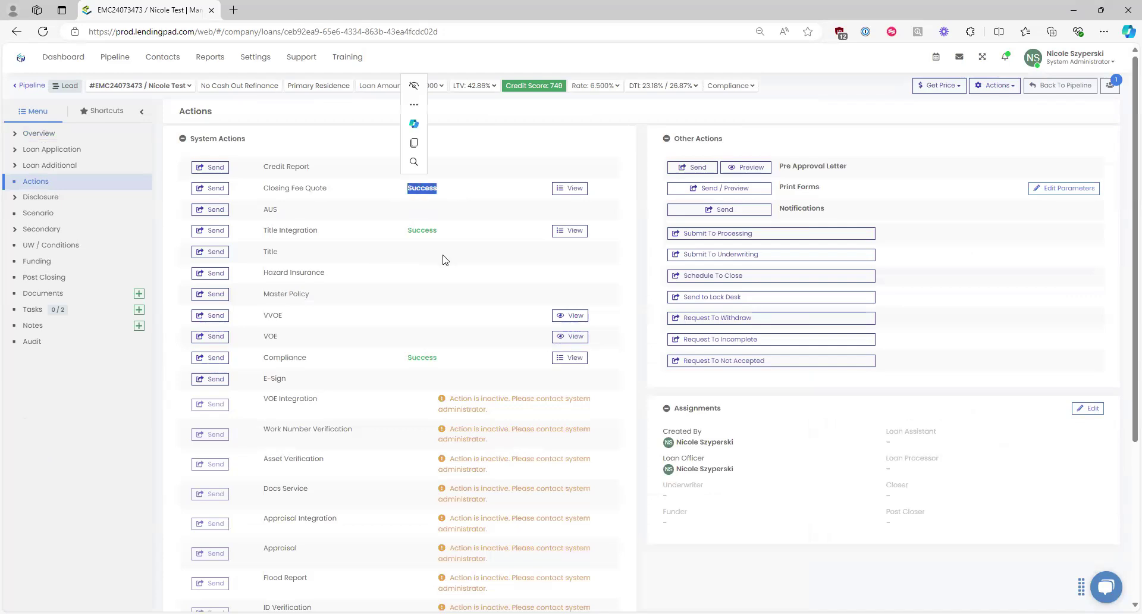
pyautogui.click(429, 209)
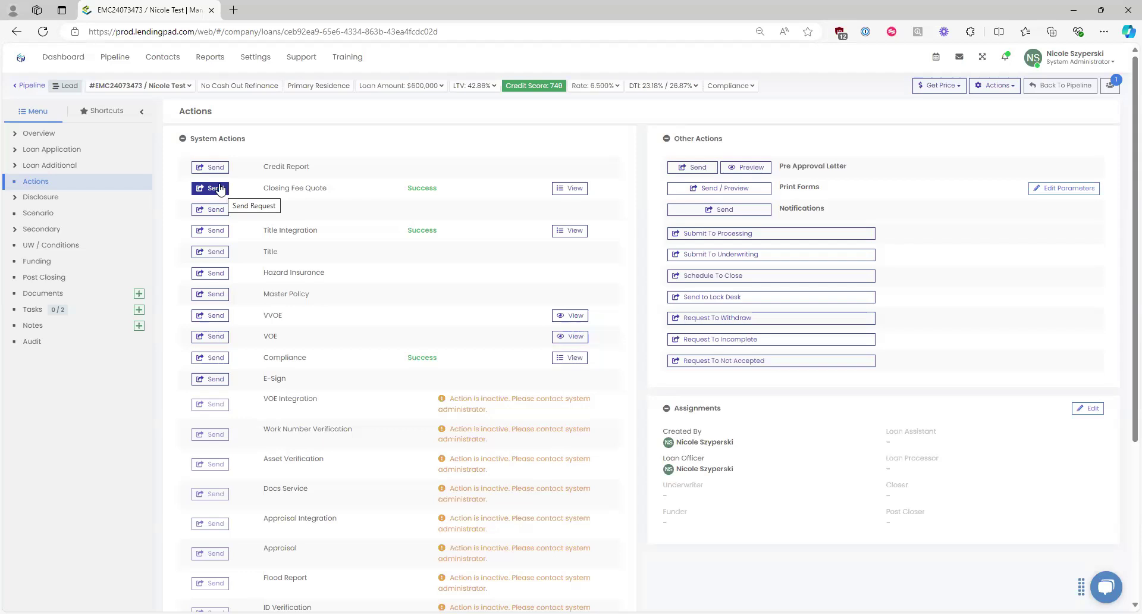
pyautogui.click(222, 191)
# Step: Send a Closing Fee Quote request to LodeStar using Company Credentials and request type Create
pyautogui.click(223, 189)
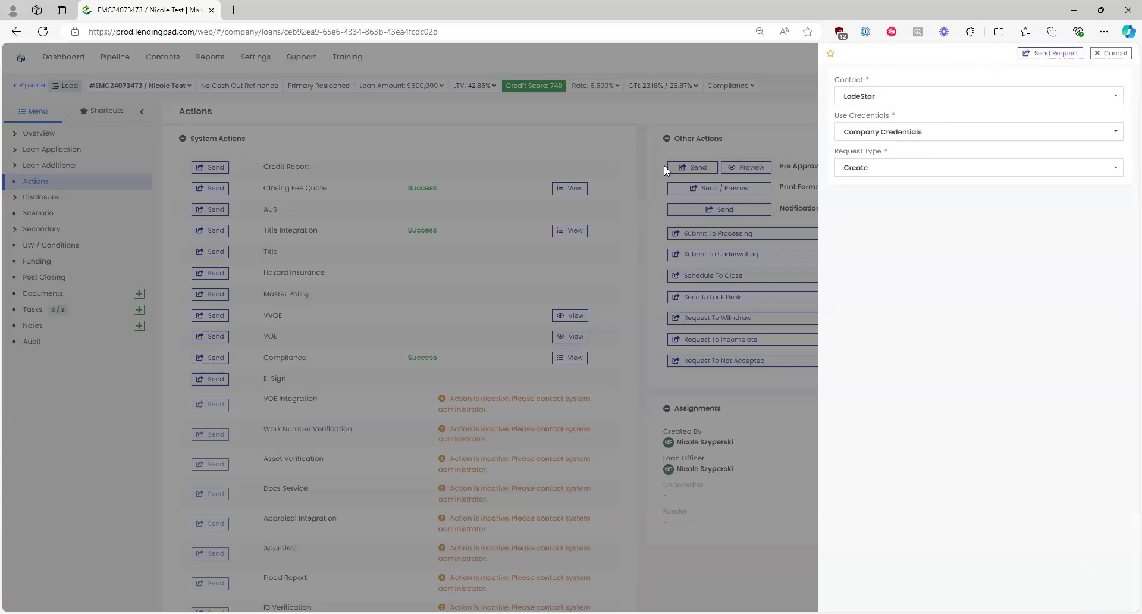
pyautogui.click(872, 96)
pyautogui.click(869, 113)
pyautogui.click(877, 138)
pyautogui.click(890, 129)
pyautogui.click(876, 171)
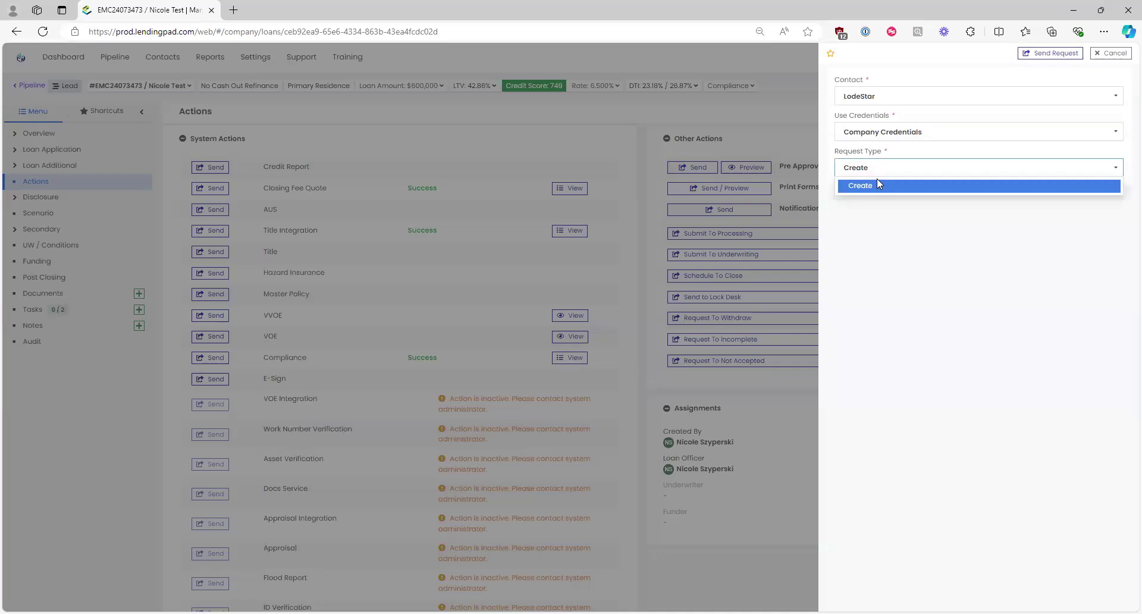
pyautogui.click(885, 196)
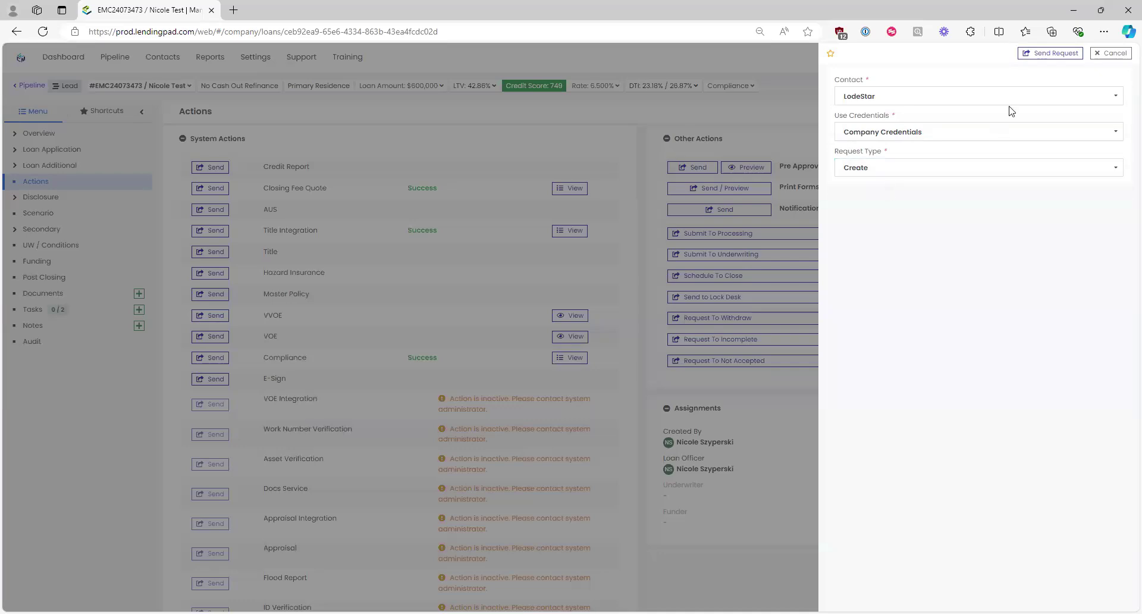
pyautogui.click(1058, 55)
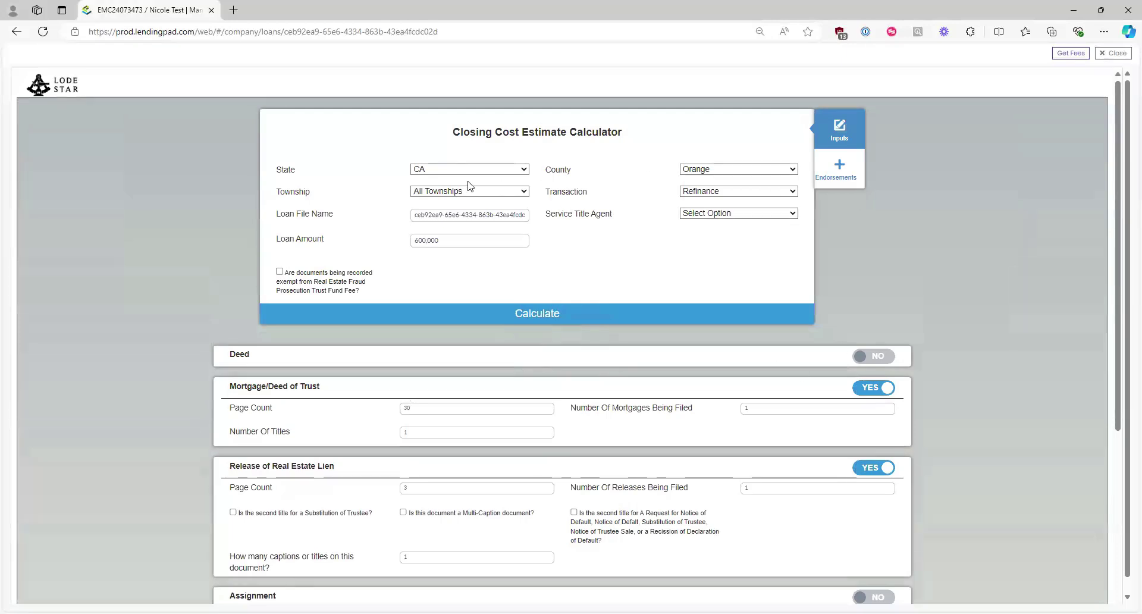
# Step: Keep Refinance as the transaction type and choose SettleWise, LLC as service title agent
pyautogui.click(704, 191)
pyautogui.click(706, 194)
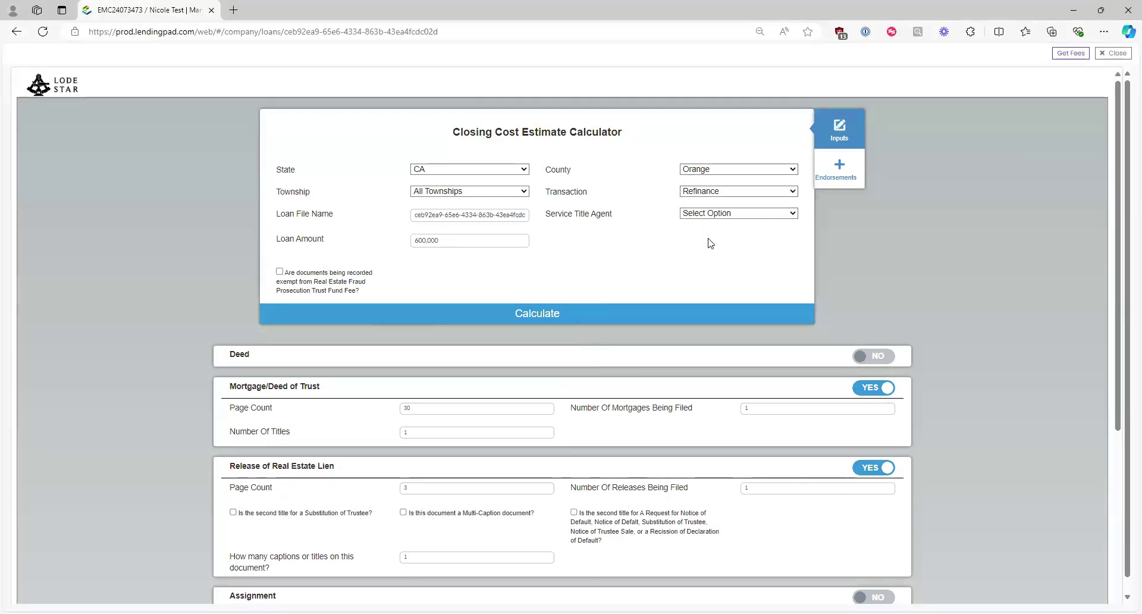
pyautogui.click(736, 215)
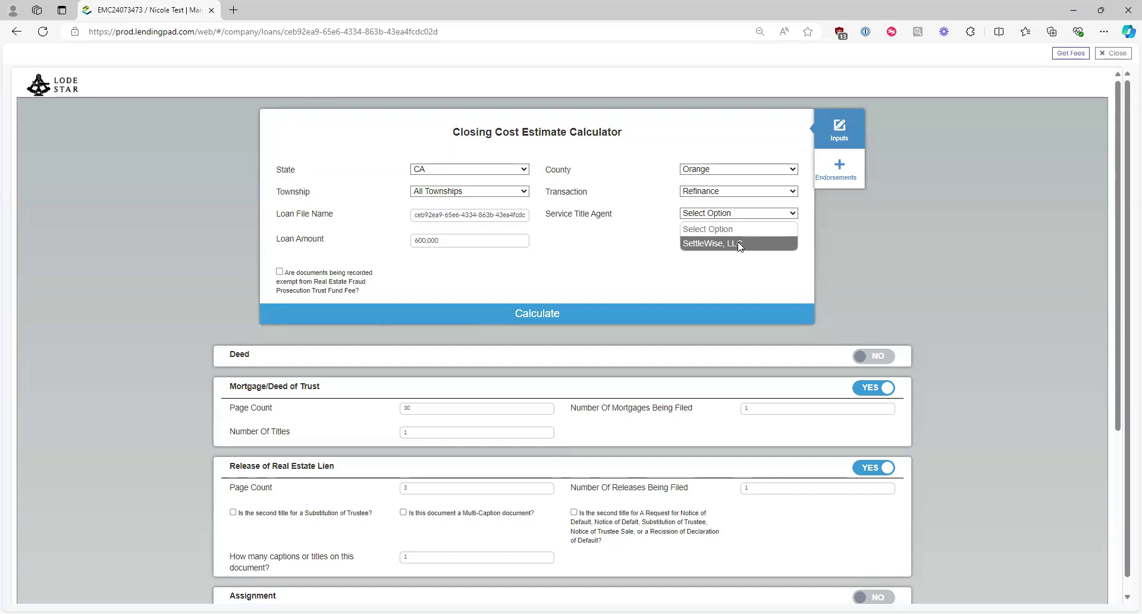
pyautogui.click(740, 245)
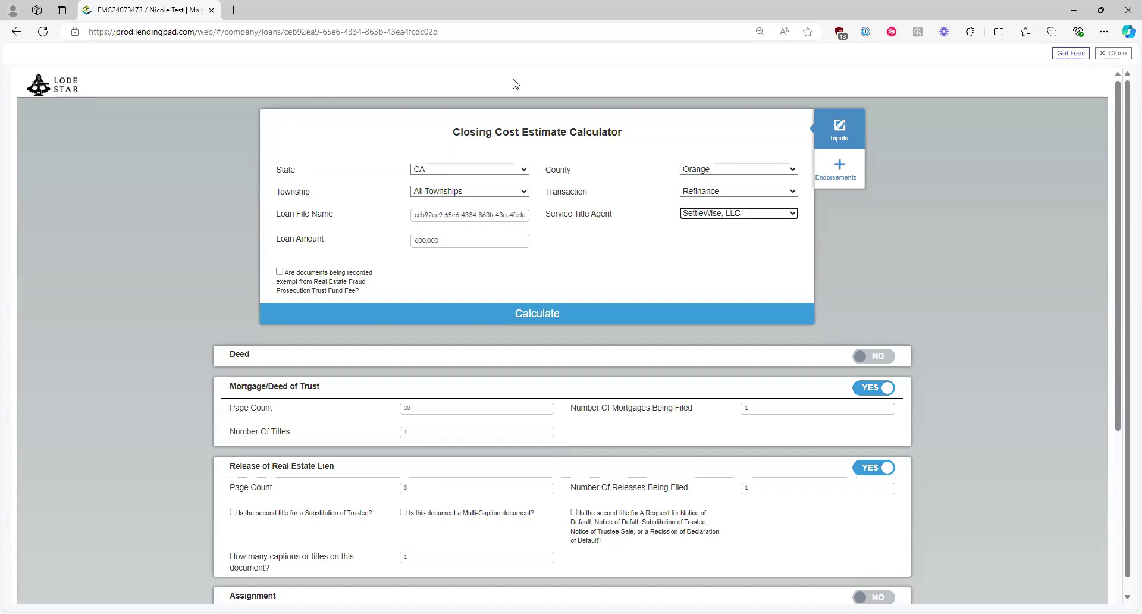
pyautogui.click(537, 314)
# Step: Scroll through the document sections and toggle Power of Attorney on and back off
pyautogui.scroll(-2, 512, 333)
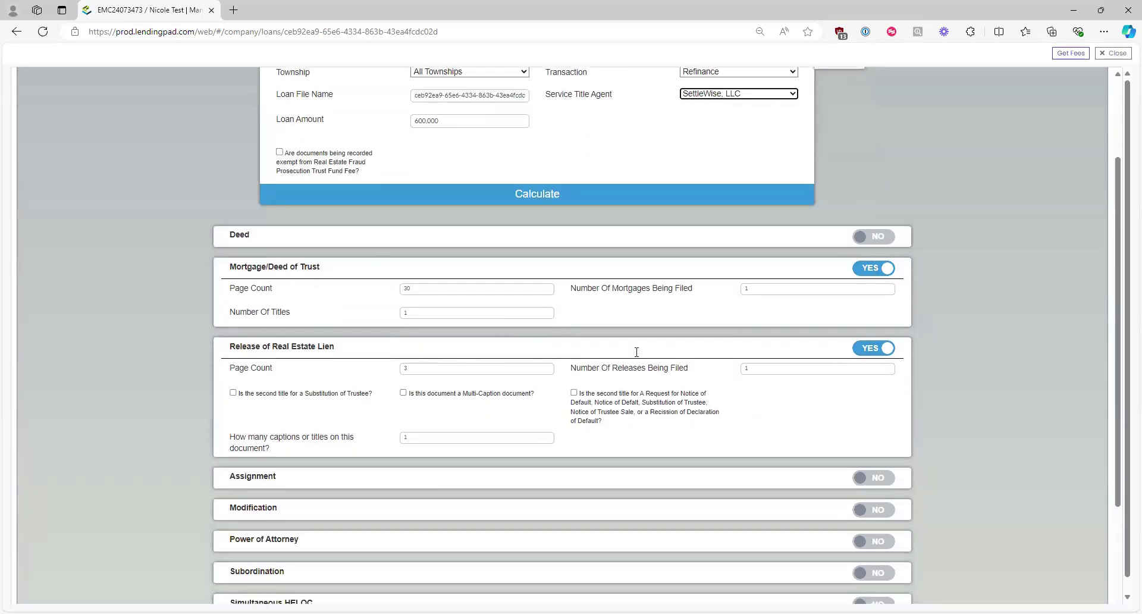
pyautogui.scroll(-1, 515, 333)
pyautogui.scroll(-1, 524, 374)
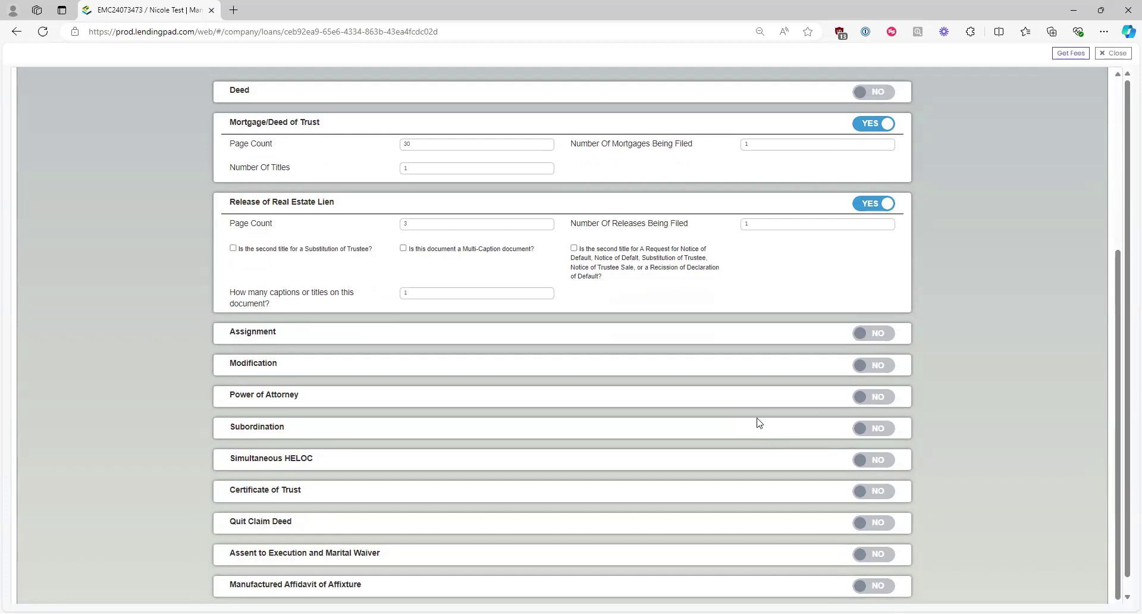
pyautogui.click(881, 402)
pyautogui.click(883, 396)
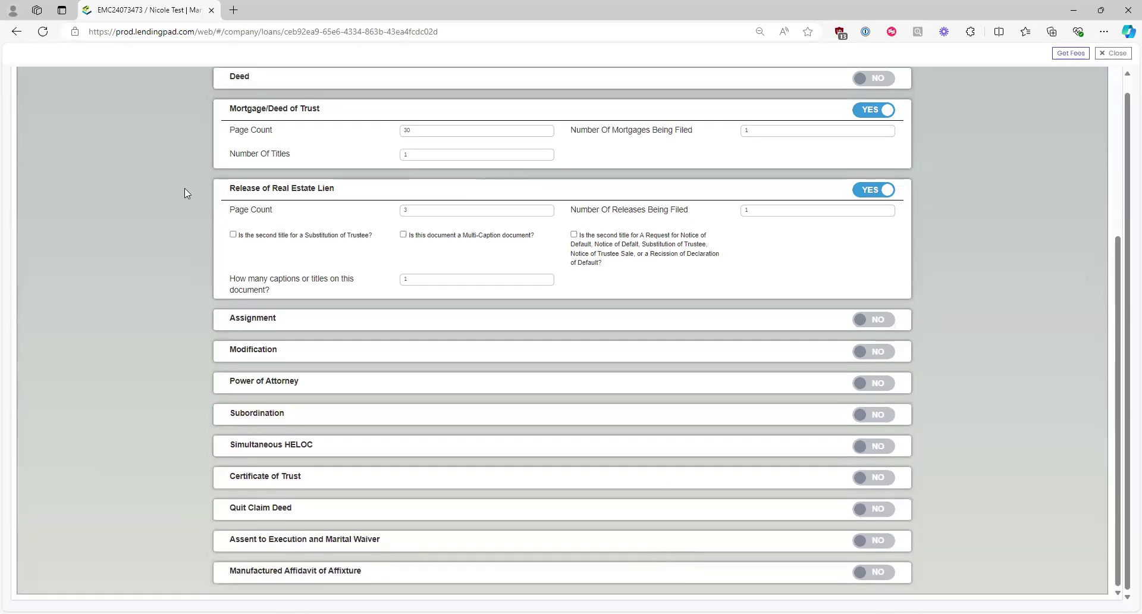
pyautogui.scroll(4, 653, 446)
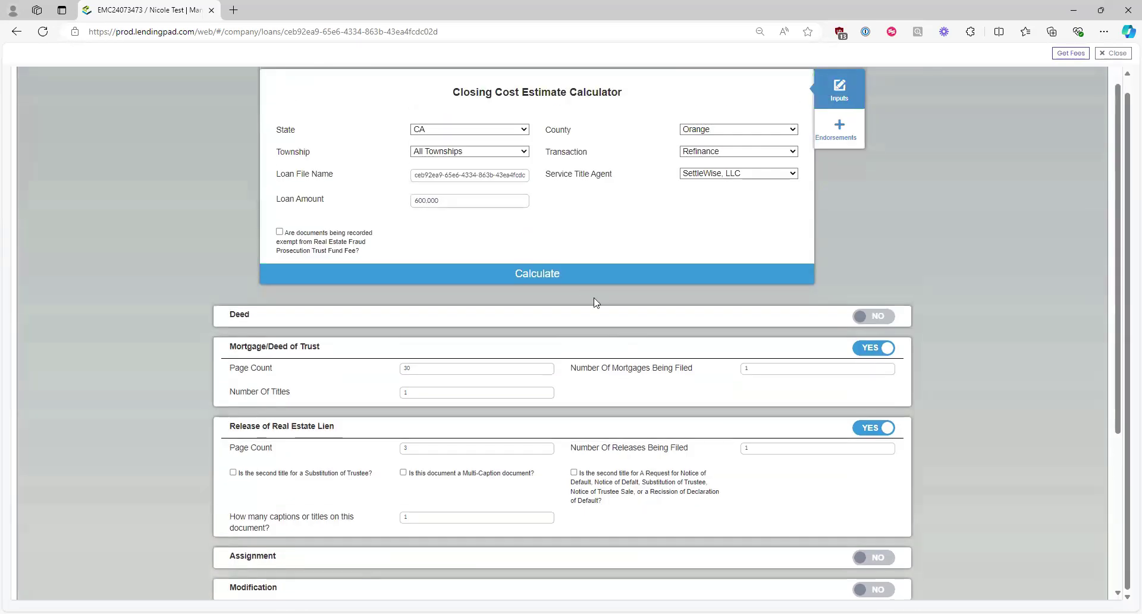
# Step: Calculate the estimate, compare unrounded and rounded amounts, and confirm the e-recording fee rounds from $9.50 to $10
pyautogui.click(563, 274)
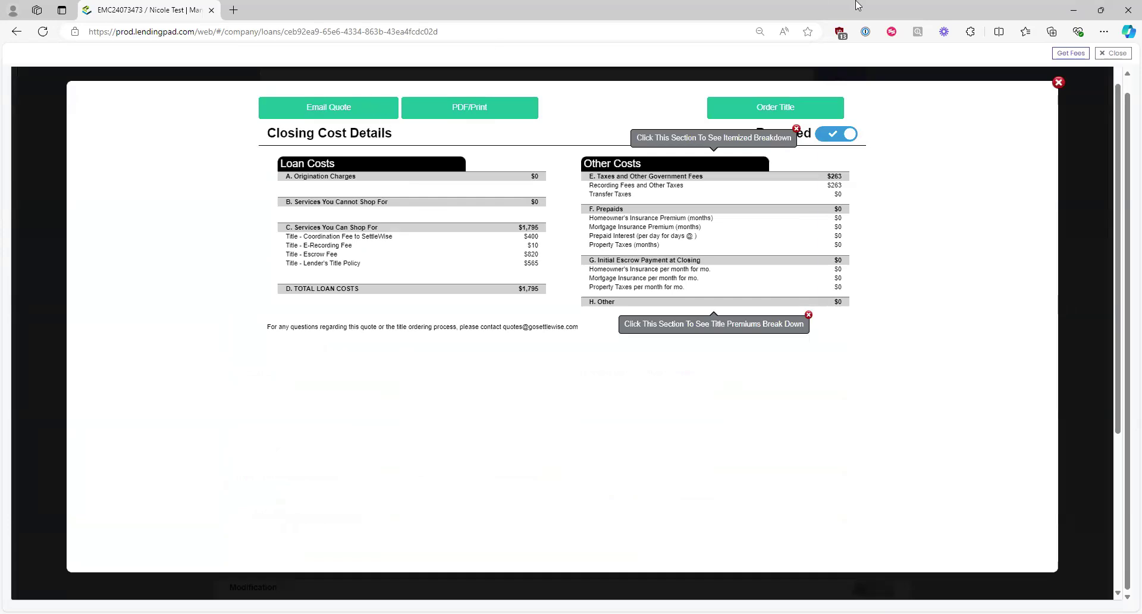
pyautogui.click(776, 139)
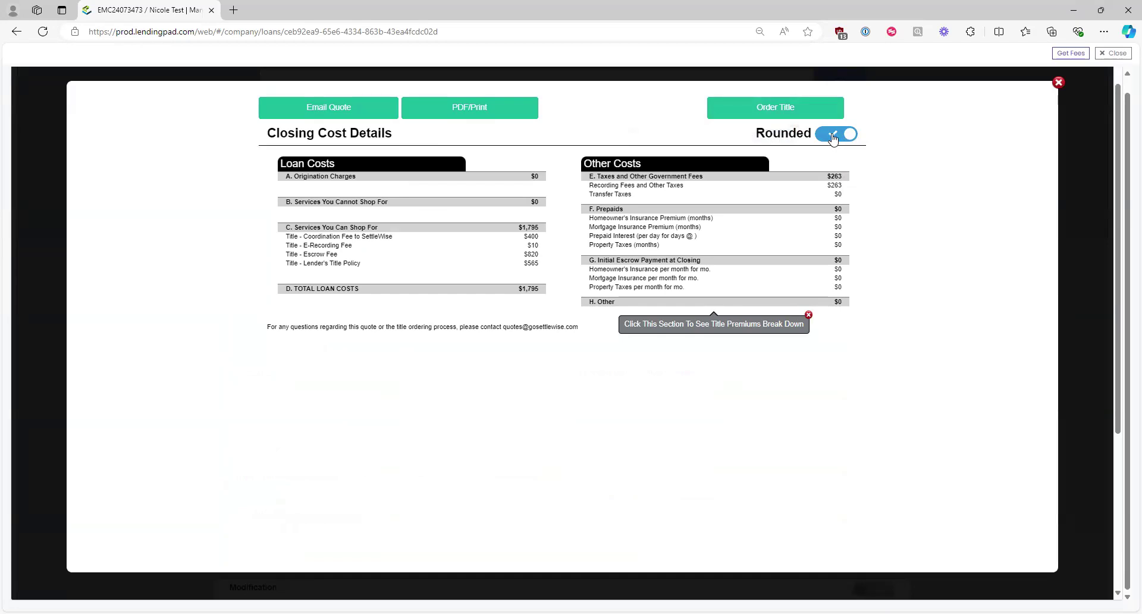
pyautogui.click(833, 136)
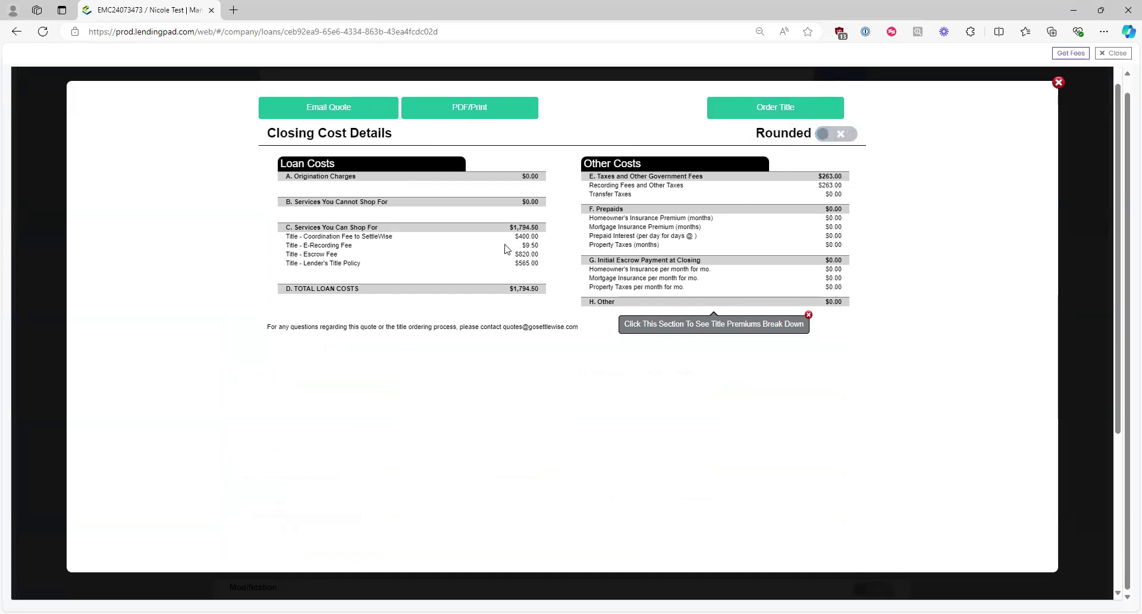
pyautogui.moveTo(543, 249); pyautogui.dragTo(280, 249)
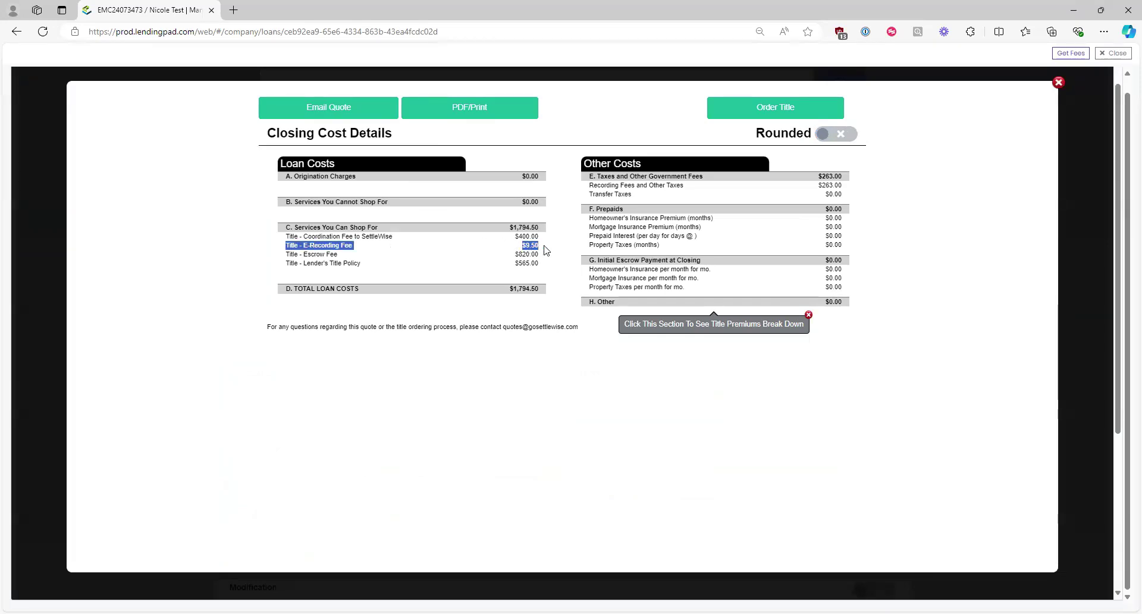
pyautogui.click(833, 136)
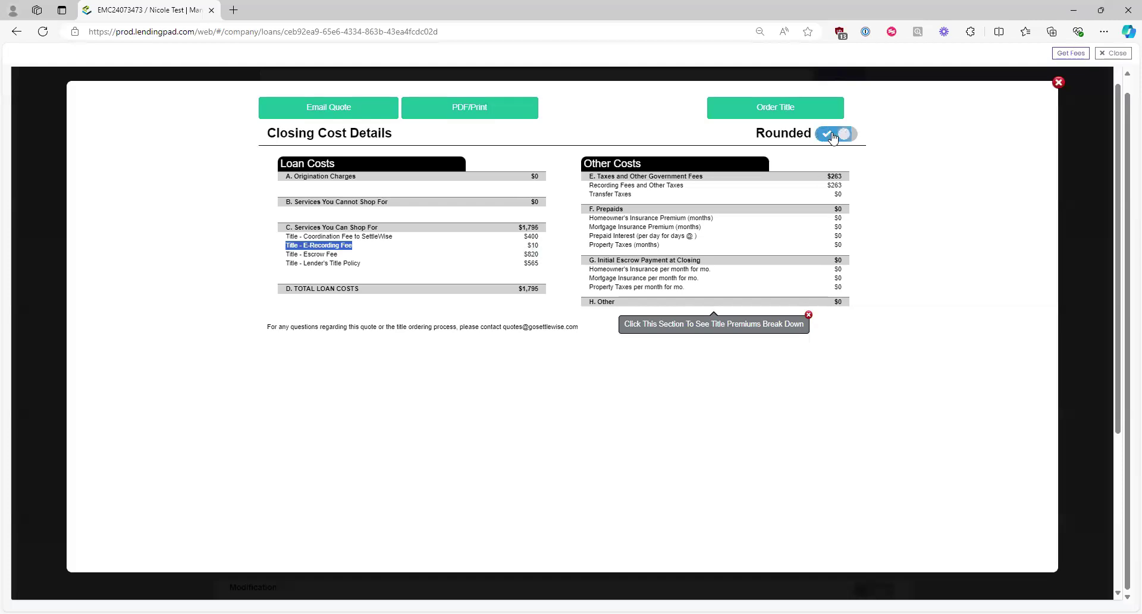
pyautogui.moveTo(542, 248); pyautogui.dragTo(526, 249)
pyautogui.click(878, 203)
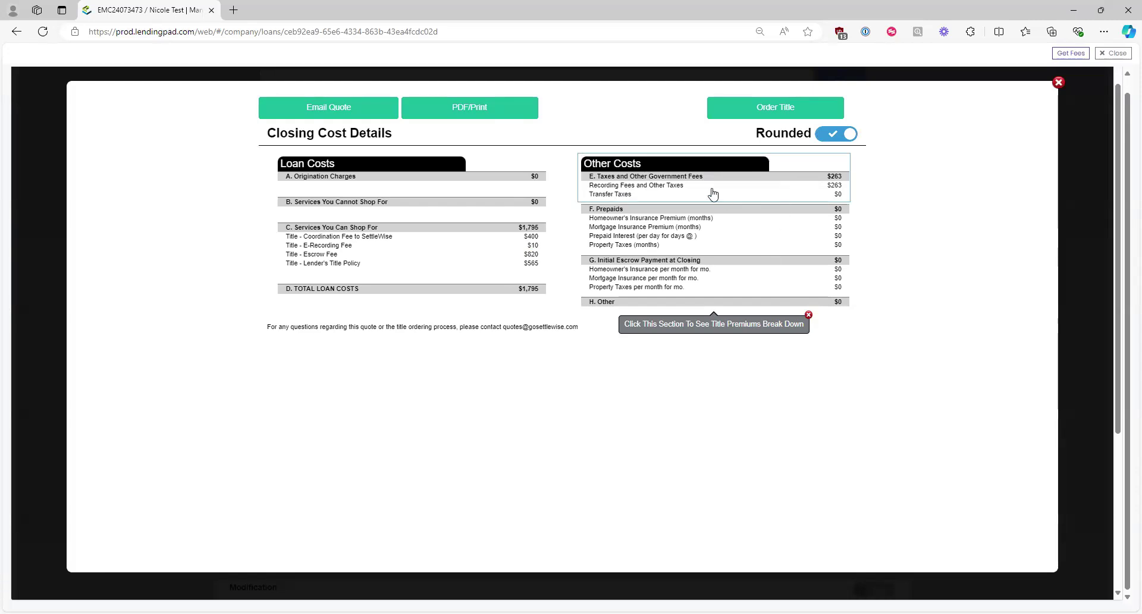
pyautogui.click(783, 182)
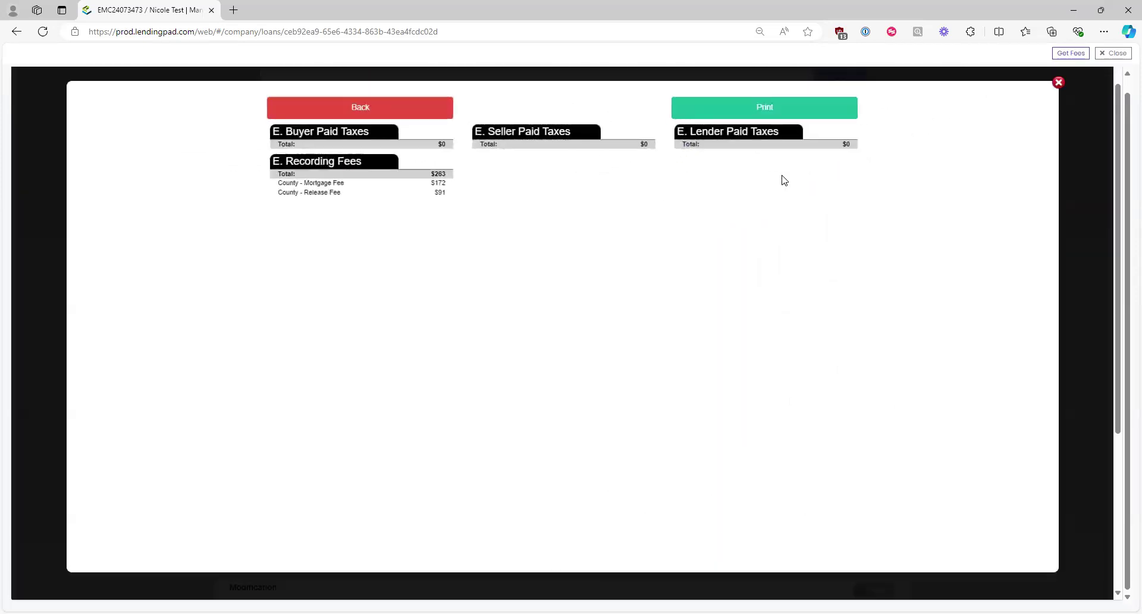
pyautogui.doubleClick(440, 192)
pyautogui.moveTo(269, 203); pyautogui.dragTo(268, 199)
pyautogui.moveTo(448, 185); pyautogui.dragTo(273, 184)
pyautogui.click(421, 242)
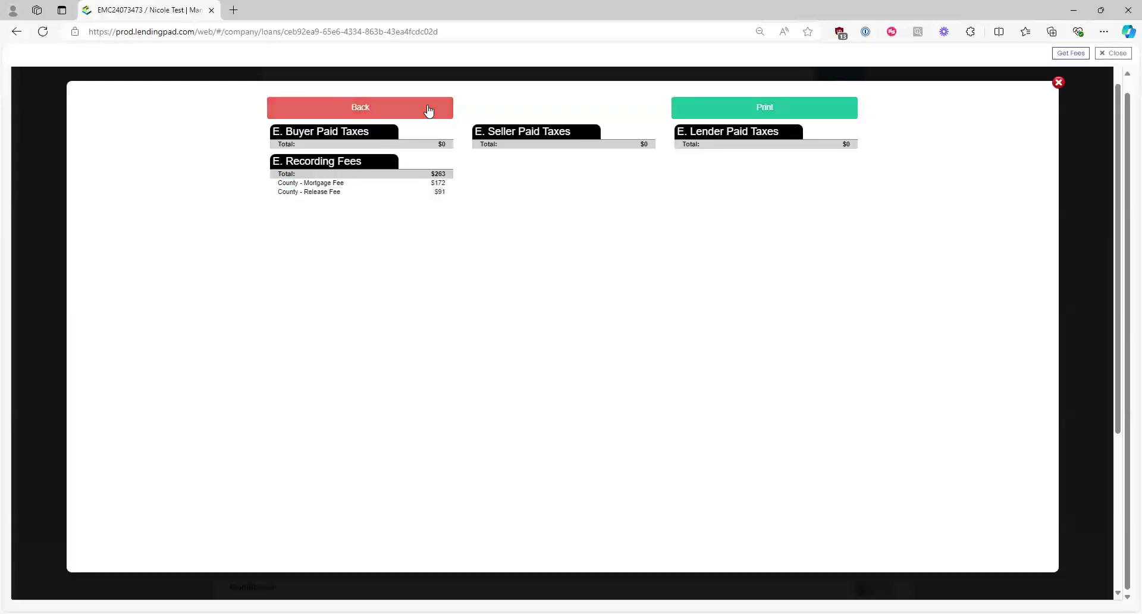
pyautogui.click(429, 110)
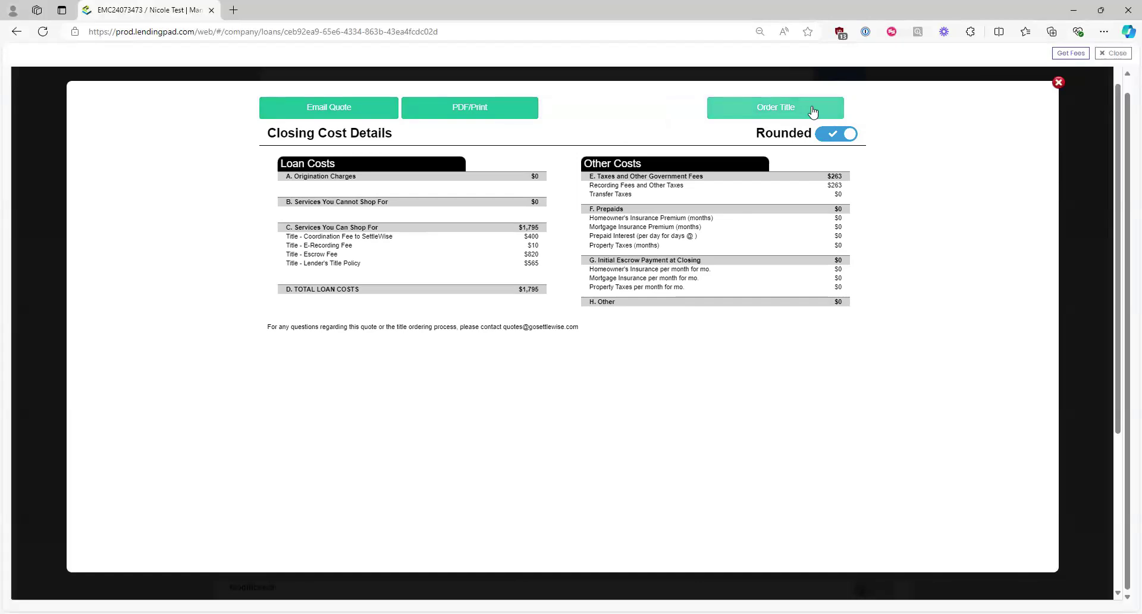
pyautogui.click(780, 121)
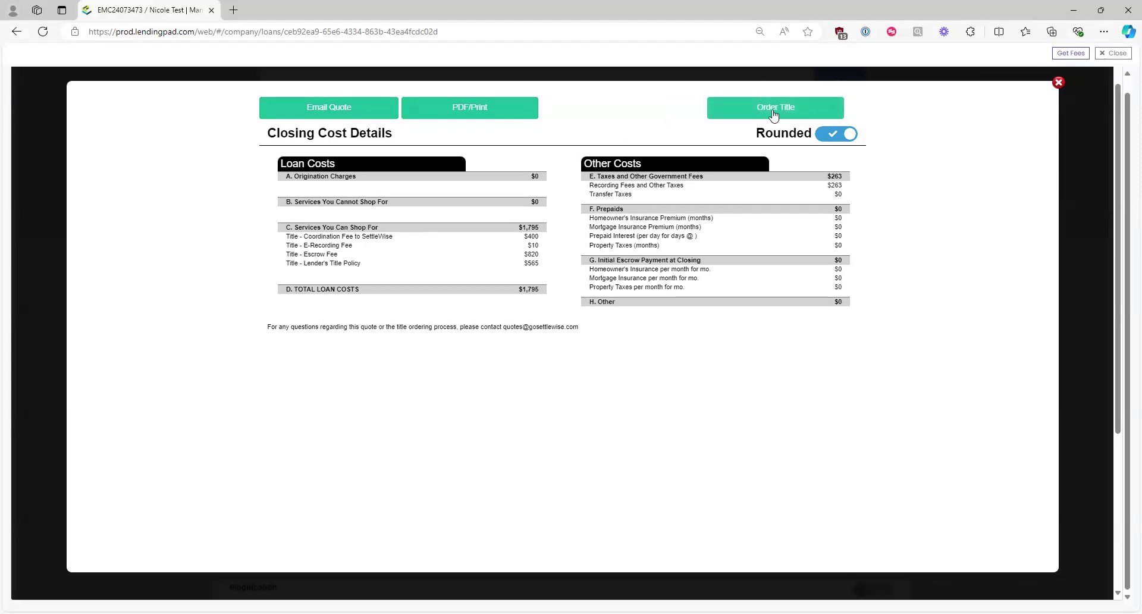
pyautogui.click(769, 108)
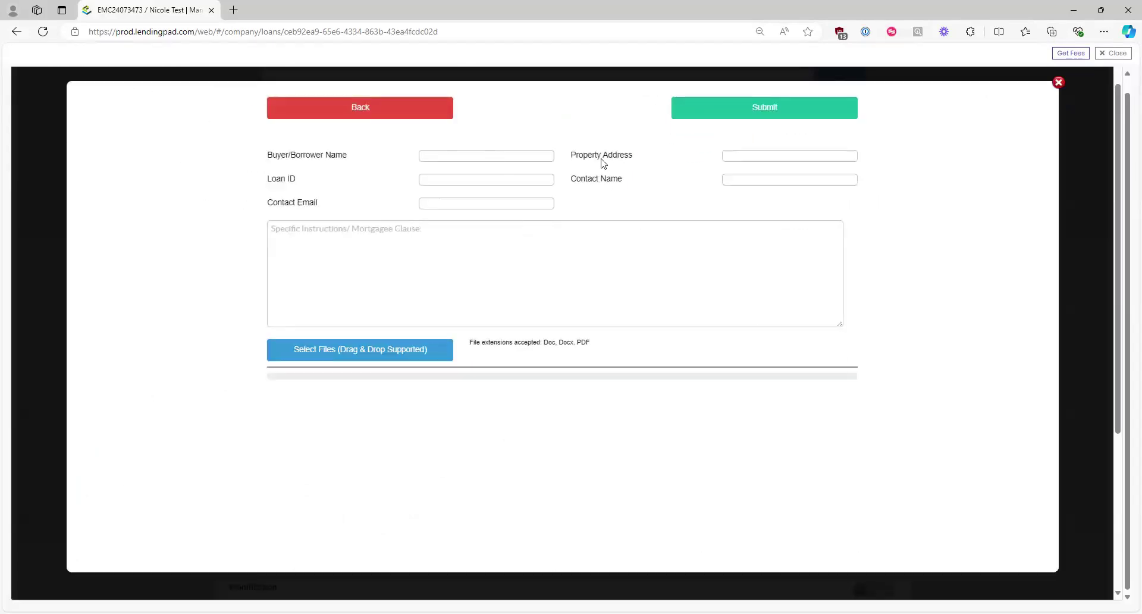
pyautogui.click(464, 180)
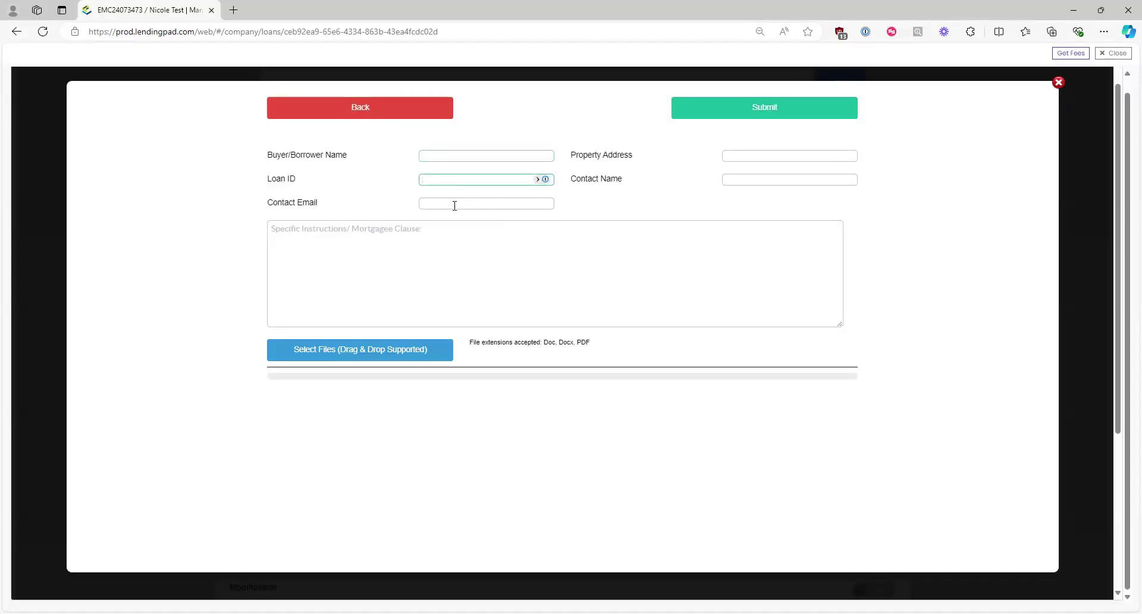
pyautogui.click(453, 206)
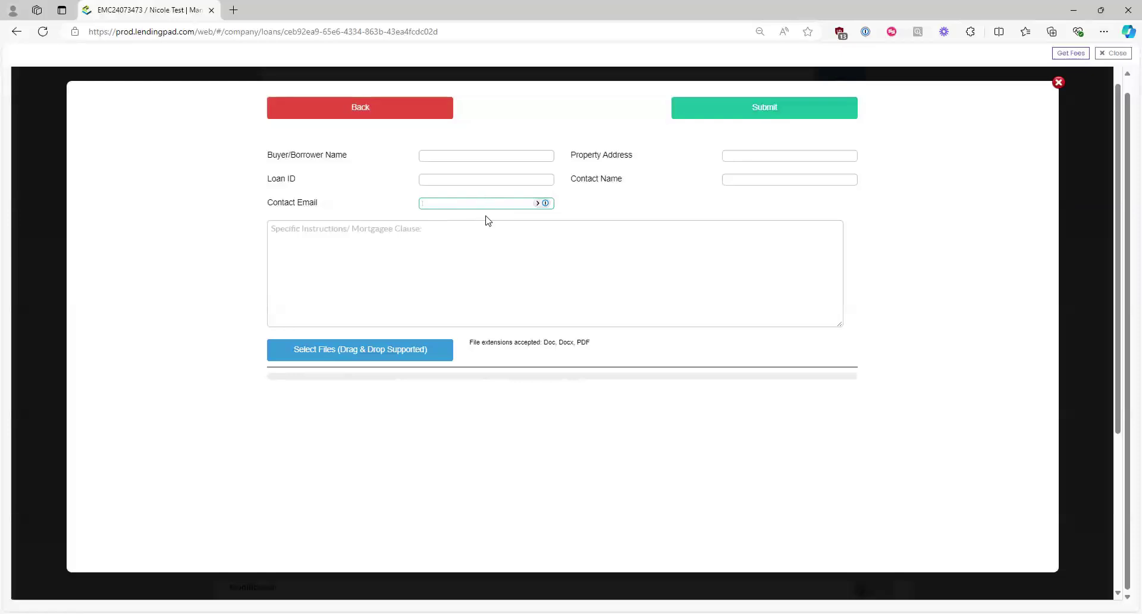
pyautogui.click(756, 154)
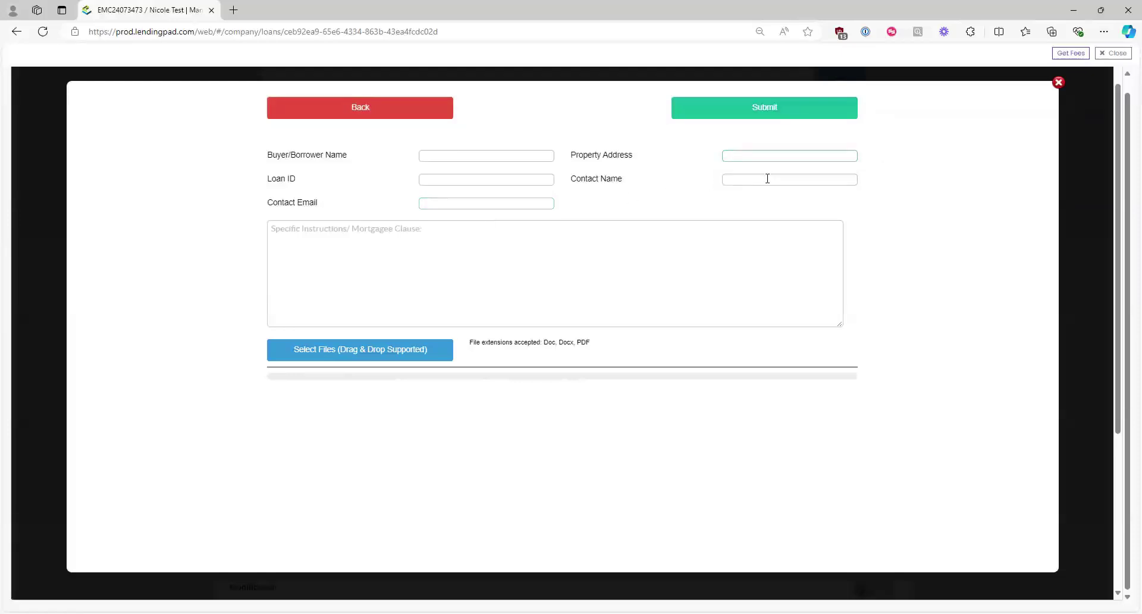
pyautogui.click(759, 180)
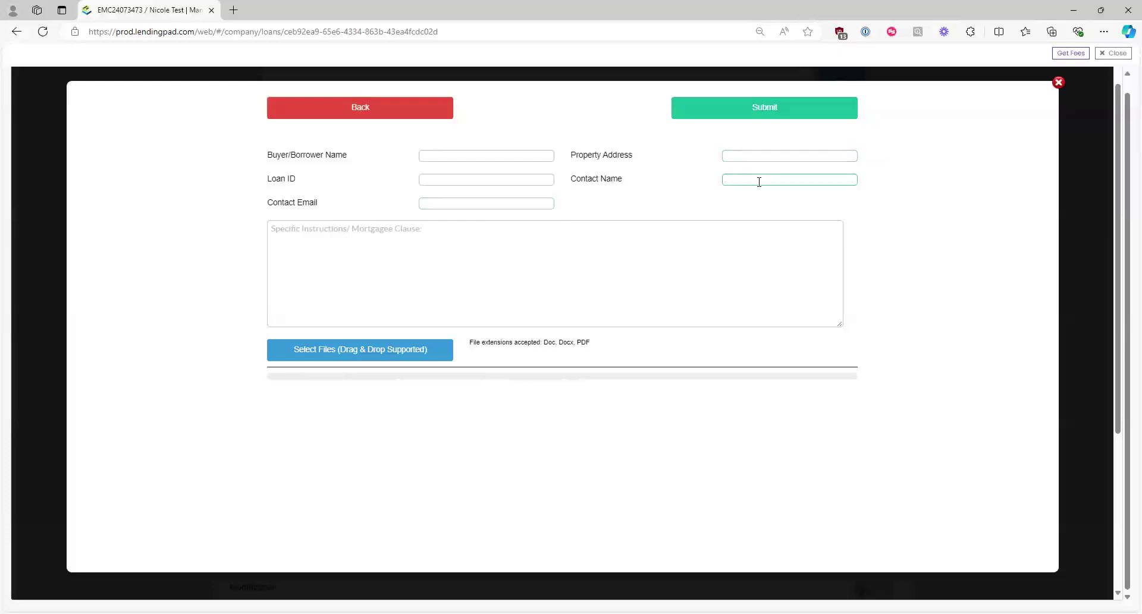
pyautogui.click(445, 248)
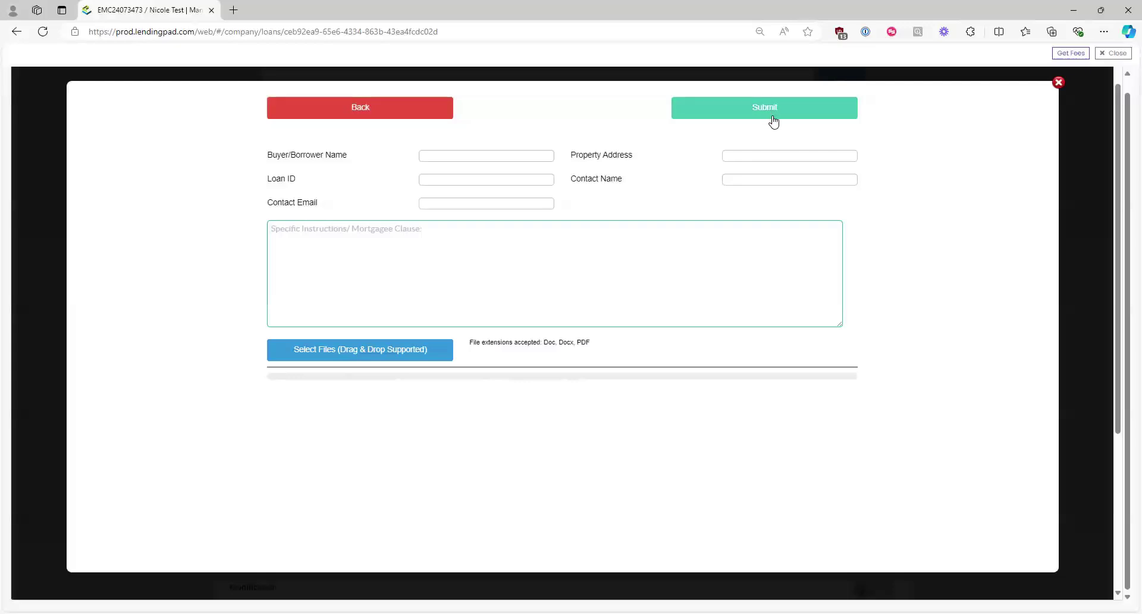
pyautogui.click(426, 118)
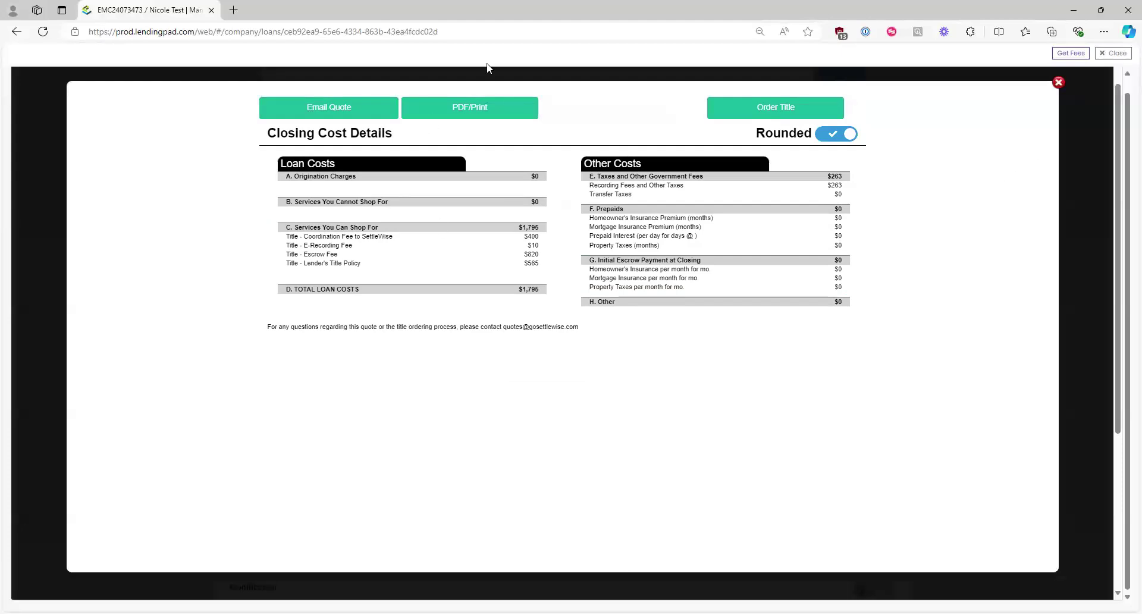
# Step: Import the LodeStar fees into the Closing Fee Quote and close the calculator
pyautogui.click(1071, 54)
pyautogui.click(1071, 54)
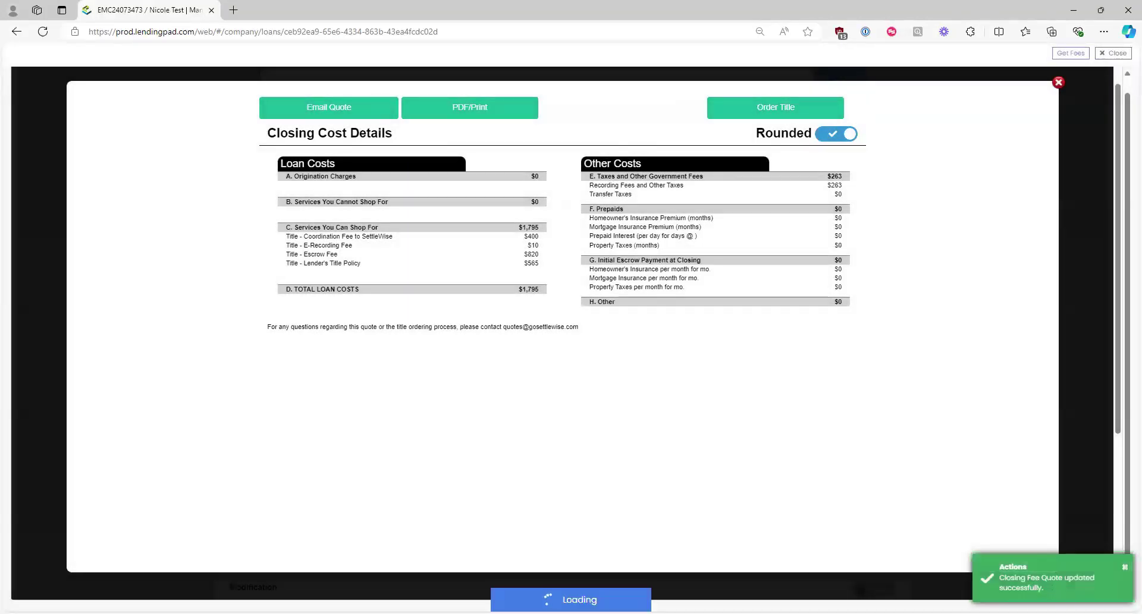
pyautogui.click(1124, 568)
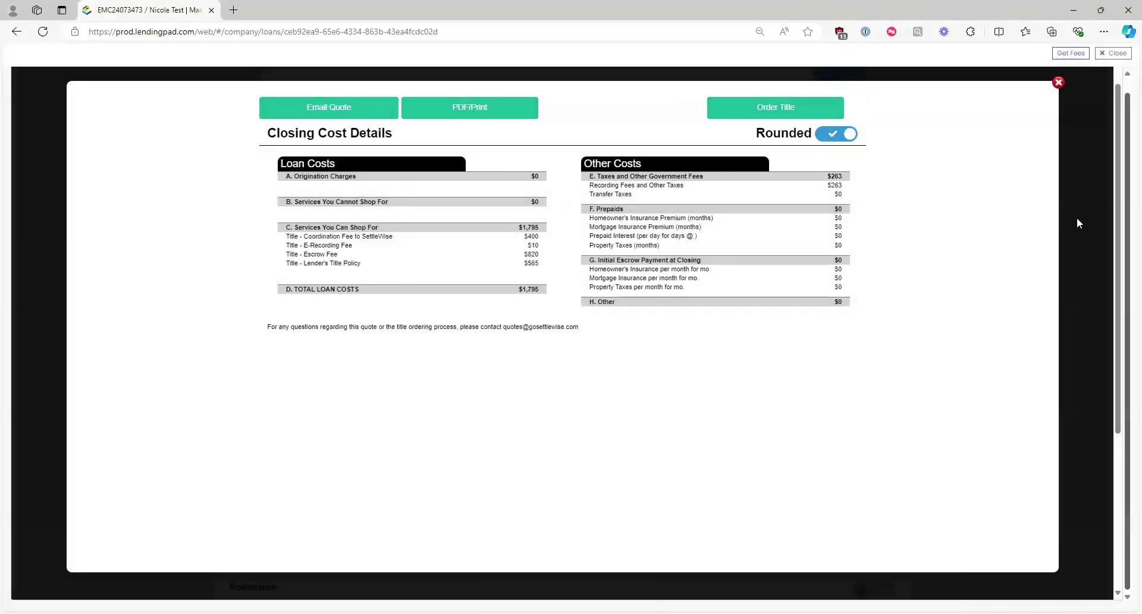
pyautogui.click(1113, 53)
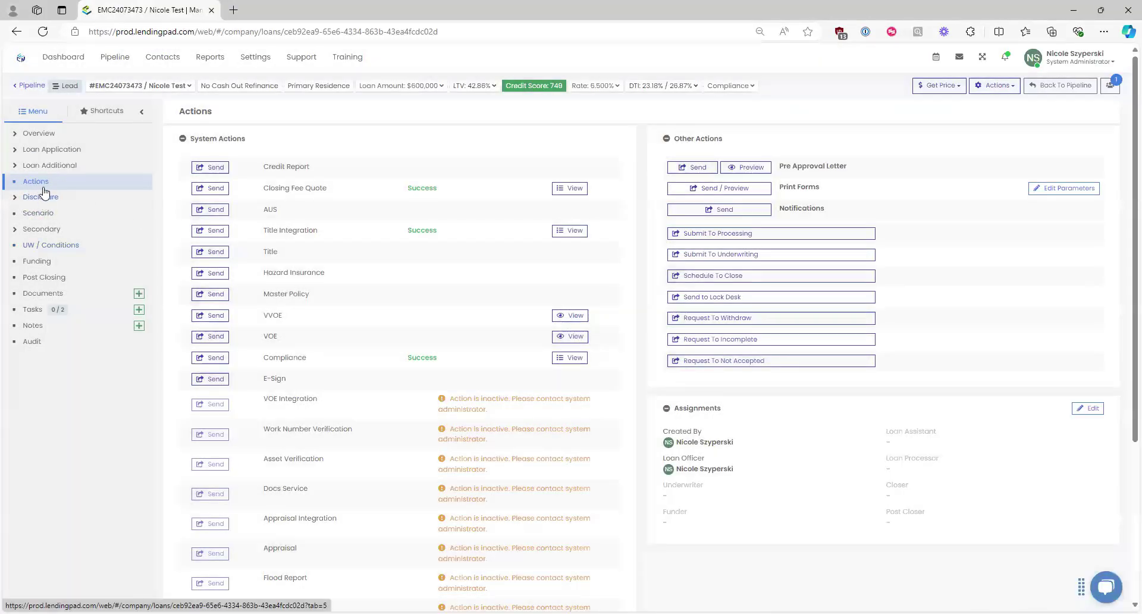
# Step: Open the Disclosure page and review the Title - Courier Fee payee in Cost Details
pyautogui.click(42, 195)
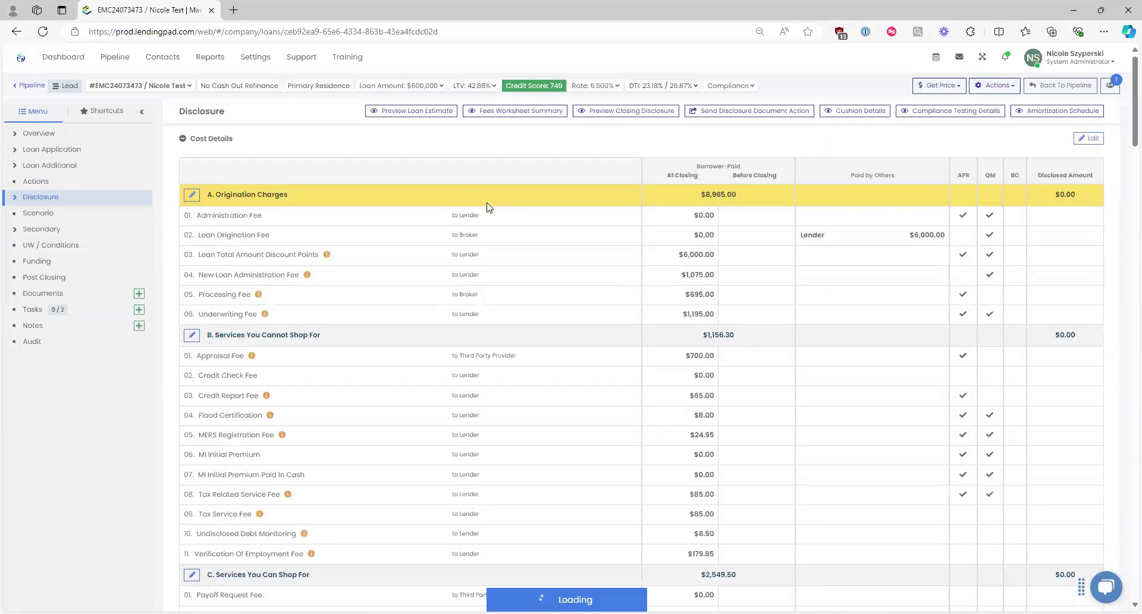
pyautogui.scroll(-3, 464, 277)
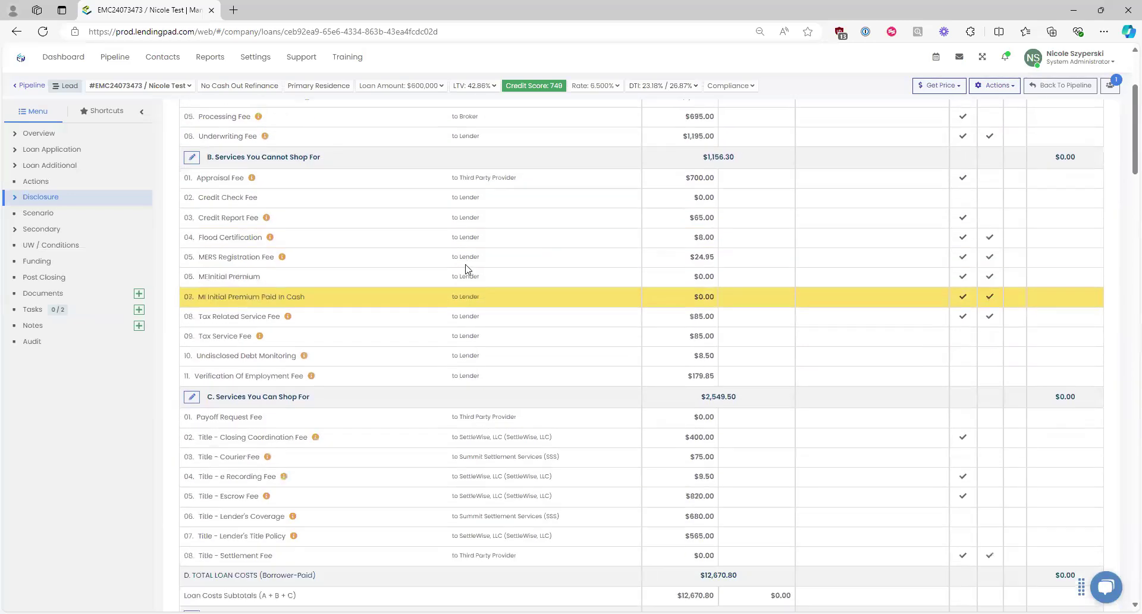
pyautogui.scroll(-2, 465, 276)
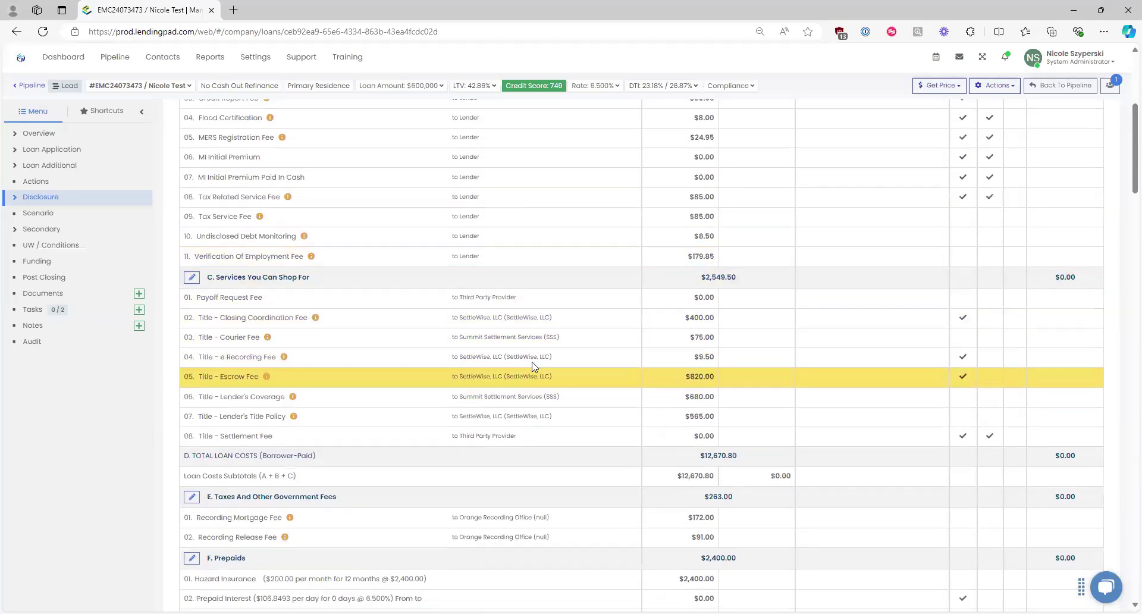
pyautogui.moveTo(559, 338); pyautogui.dragTo(459, 337)
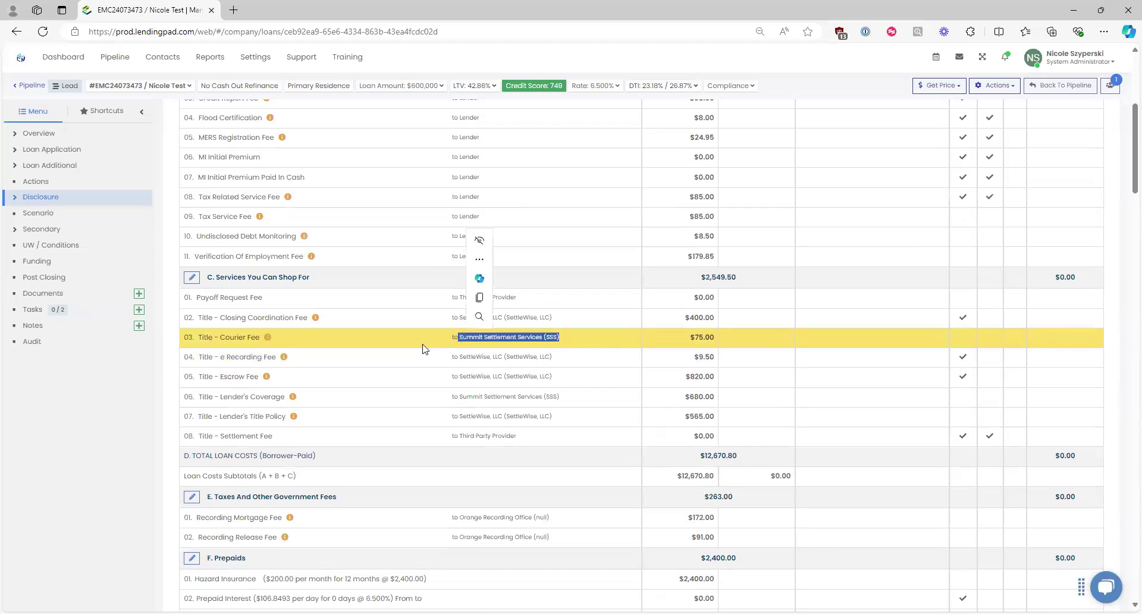
pyautogui.moveTo(583, 334); pyautogui.dragTo(452, 336)
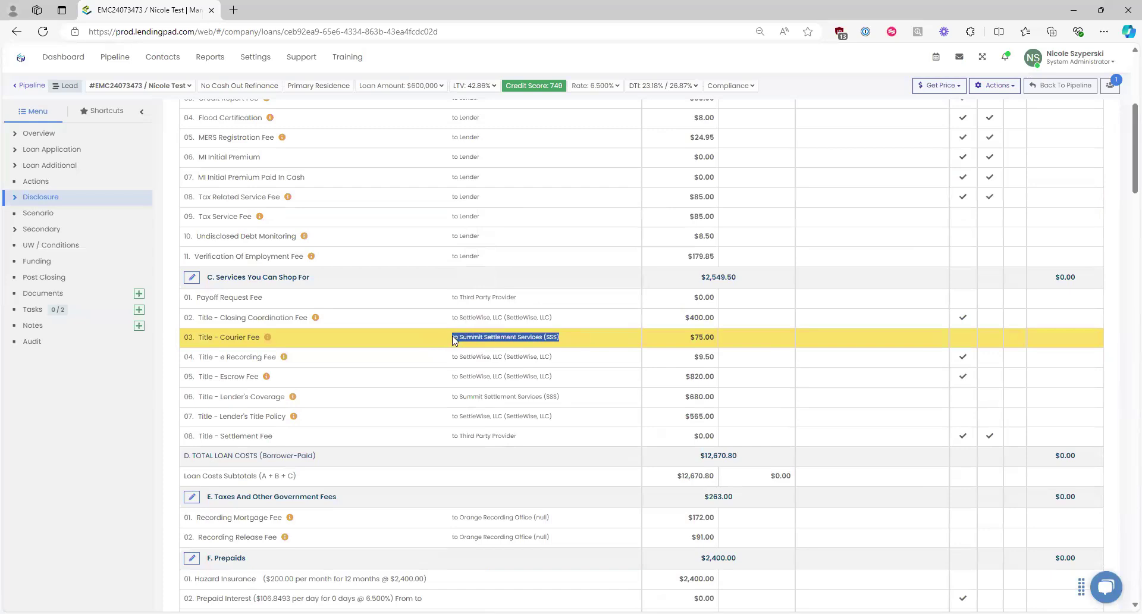
pyautogui.click(574, 341)
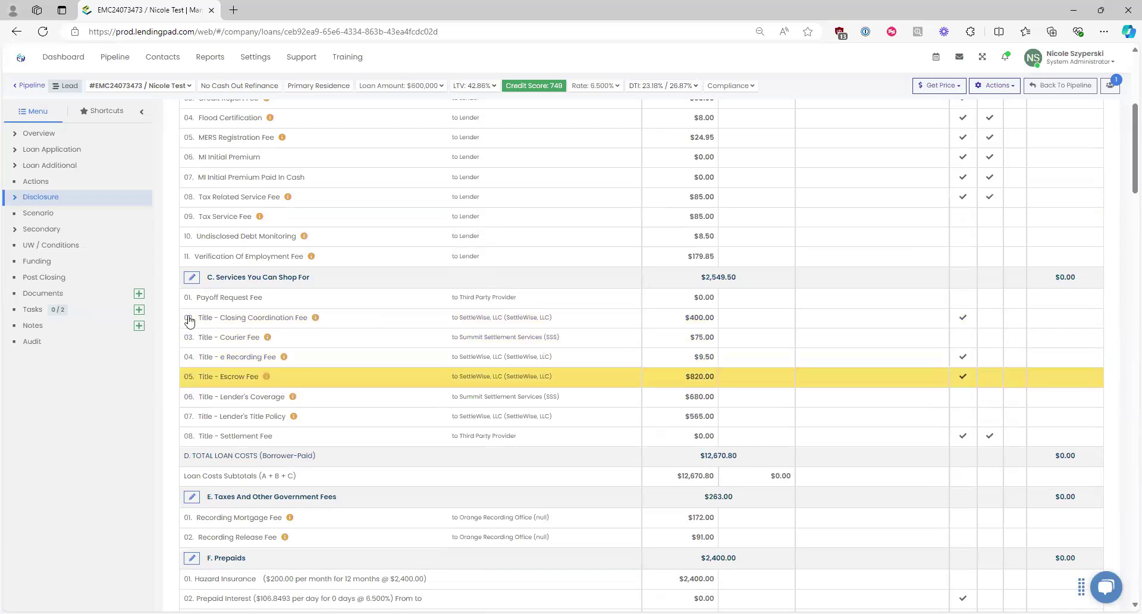
pyautogui.scroll(5, 560, 381)
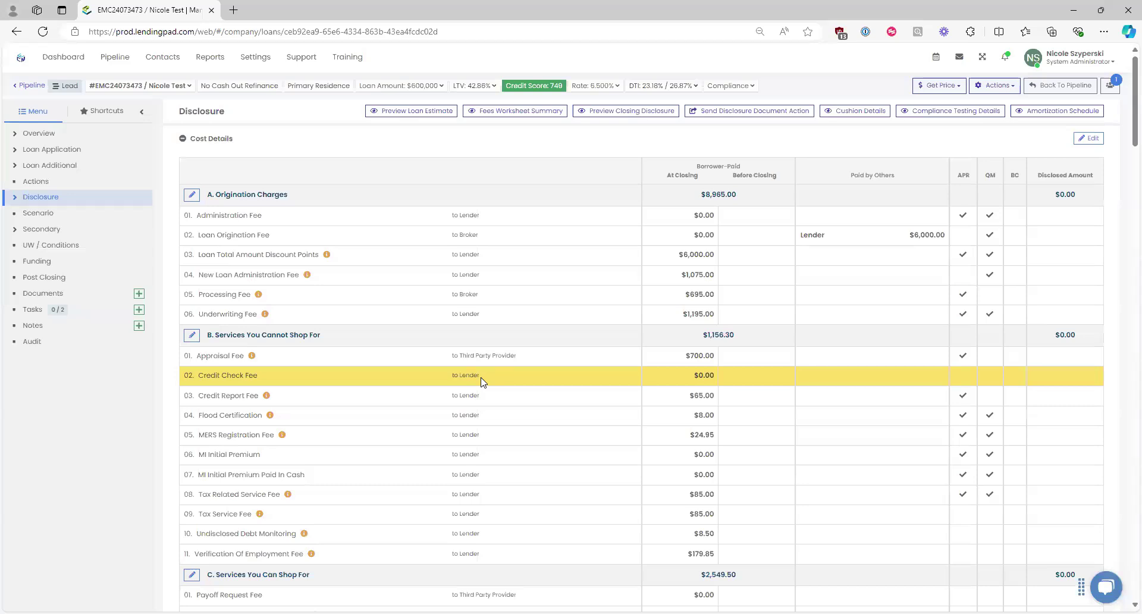
# Step: Open the Cost Details fee editor, scroll through it, and close without changes
pyautogui.click(1089, 138)
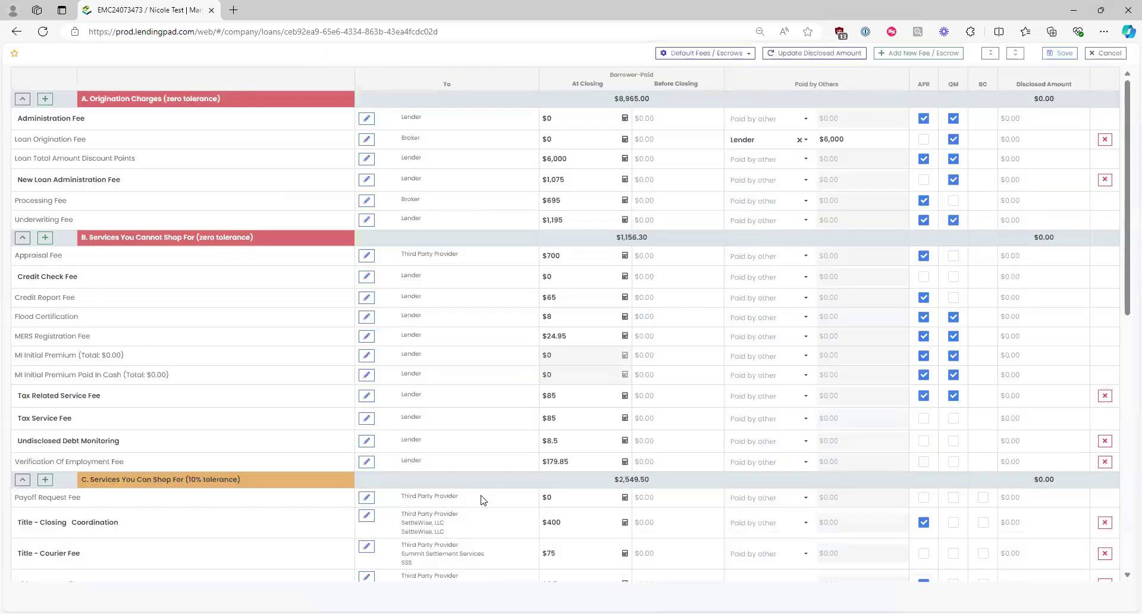
pyautogui.scroll(-1, 562, 393)
pyautogui.scroll(-4, 563, 393)
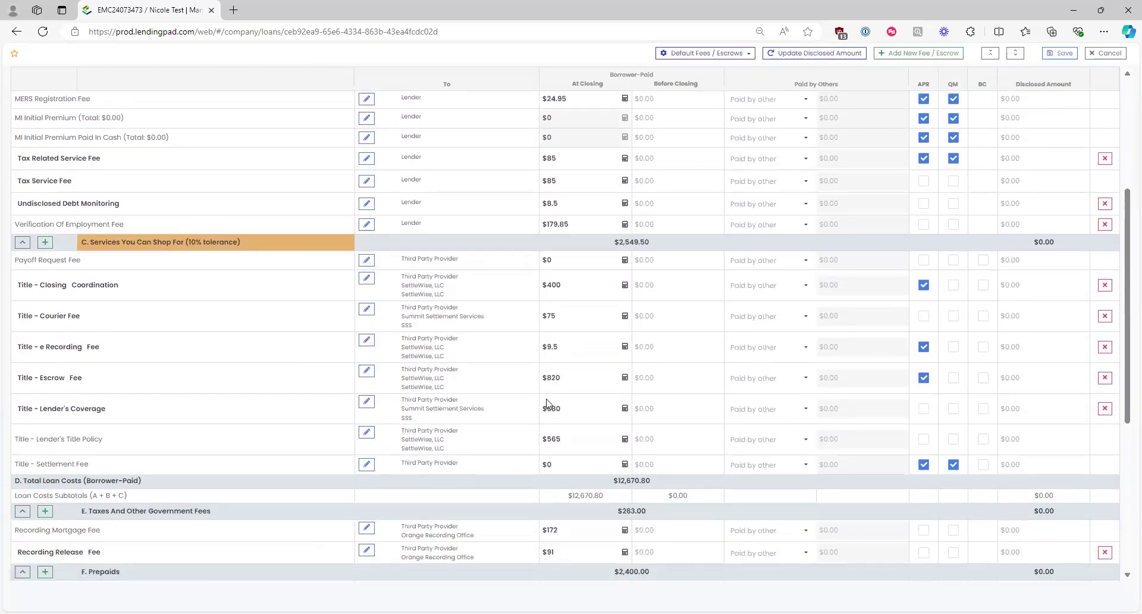
pyautogui.scroll(5, 551, 399)
pyautogui.click(1107, 54)
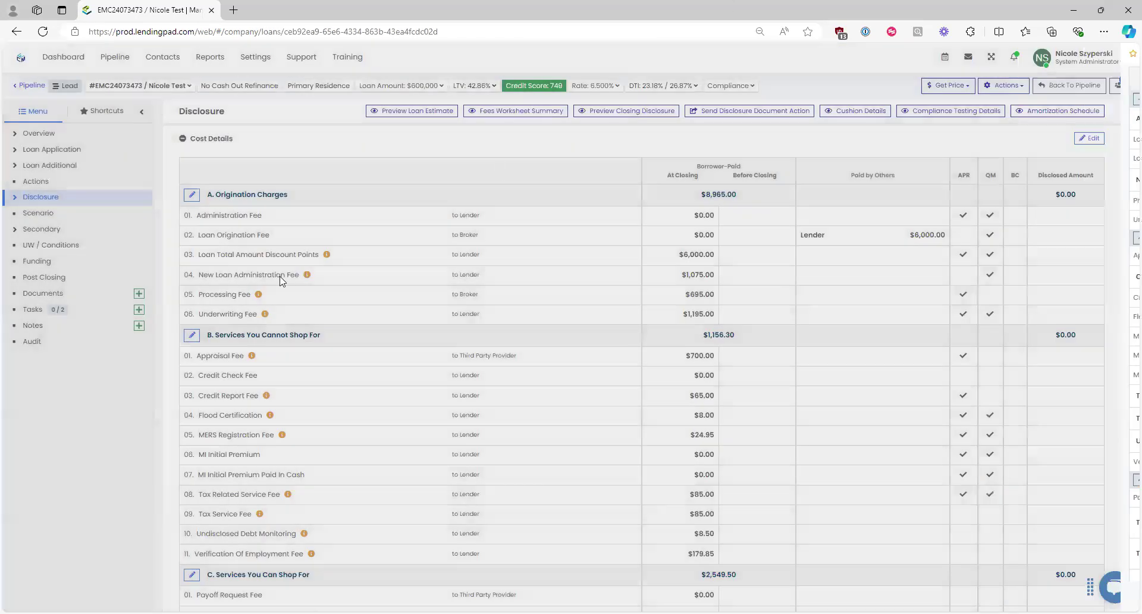
pyautogui.click(36, 184)
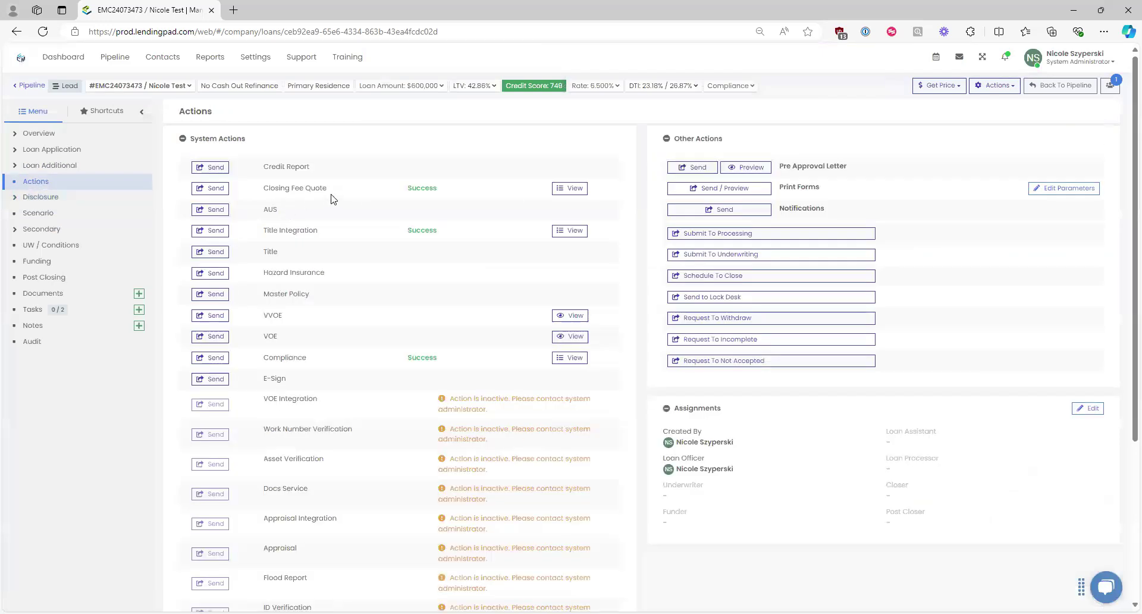
pyautogui.moveTo(255, 192); pyautogui.dragTo(329, 188)
pyautogui.click(569, 189)
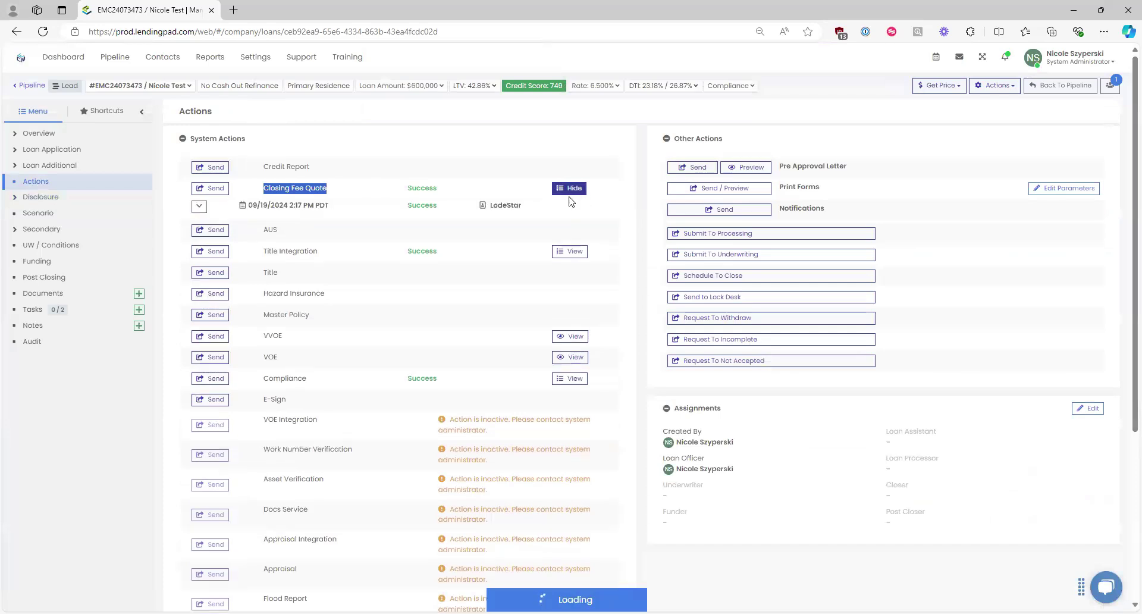
pyautogui.click(200, 206)
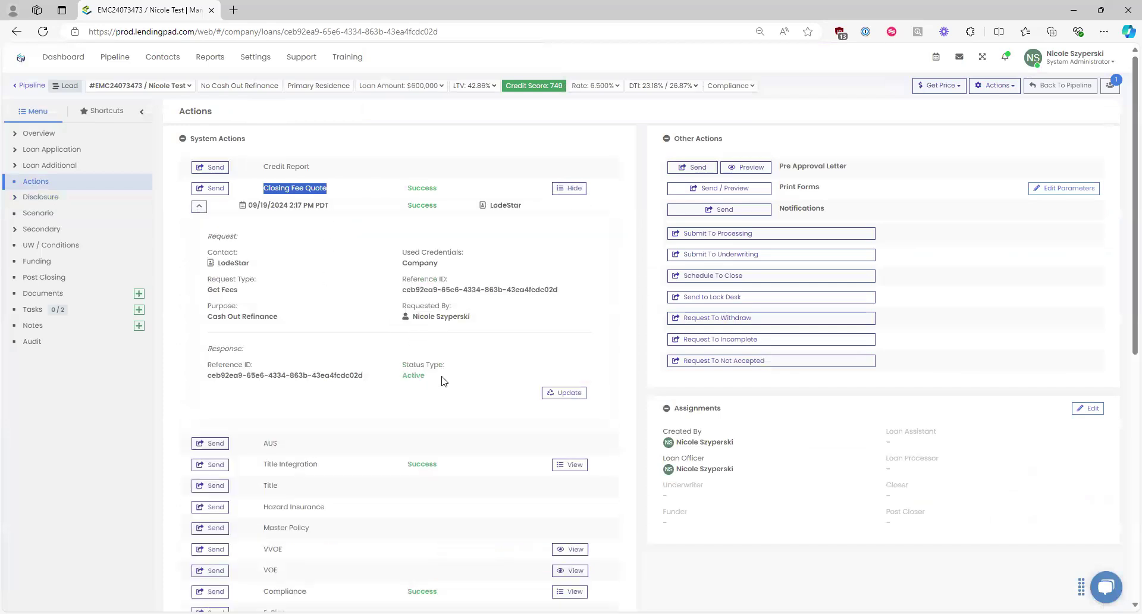
pyautogui.scroll(-1, 476, 369)
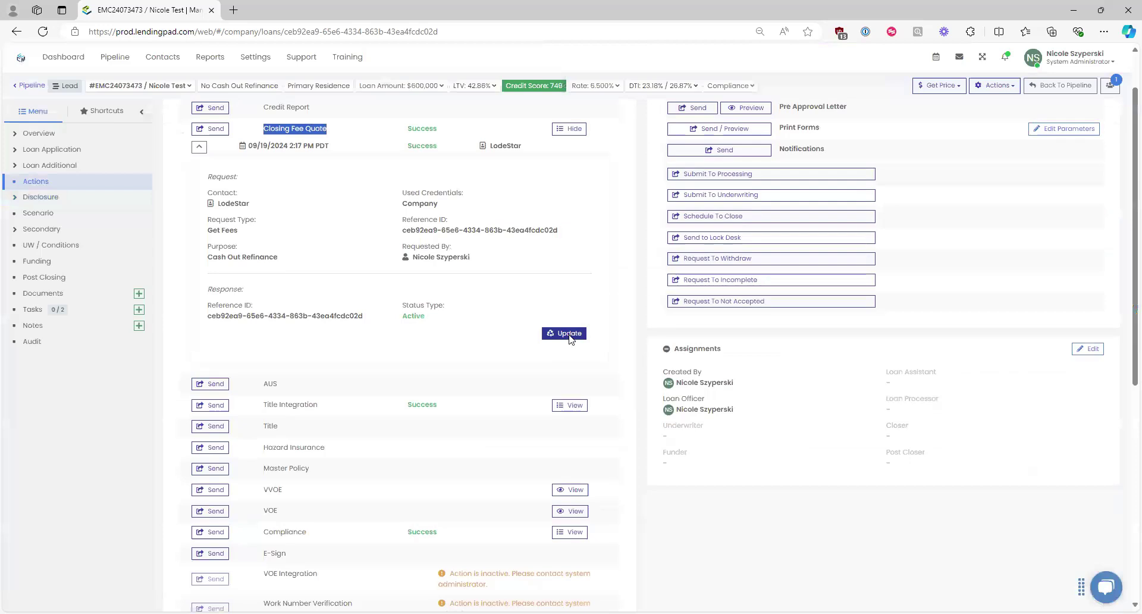
pyautogui.click(568, 333)
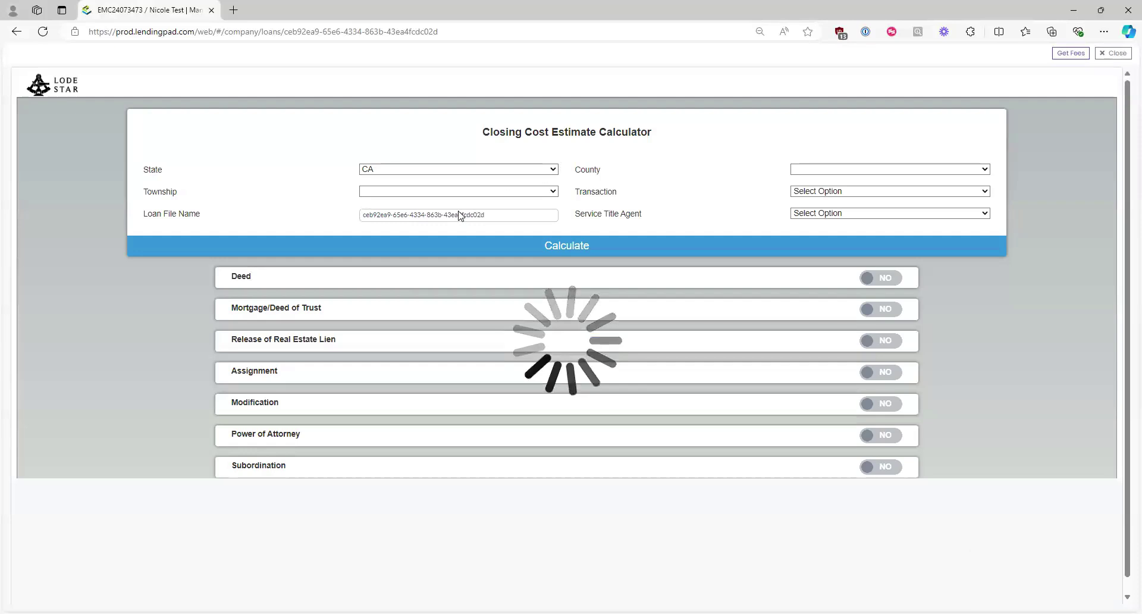
pyautogui.click(1113, 53)
pyautogui.click(200, 146)
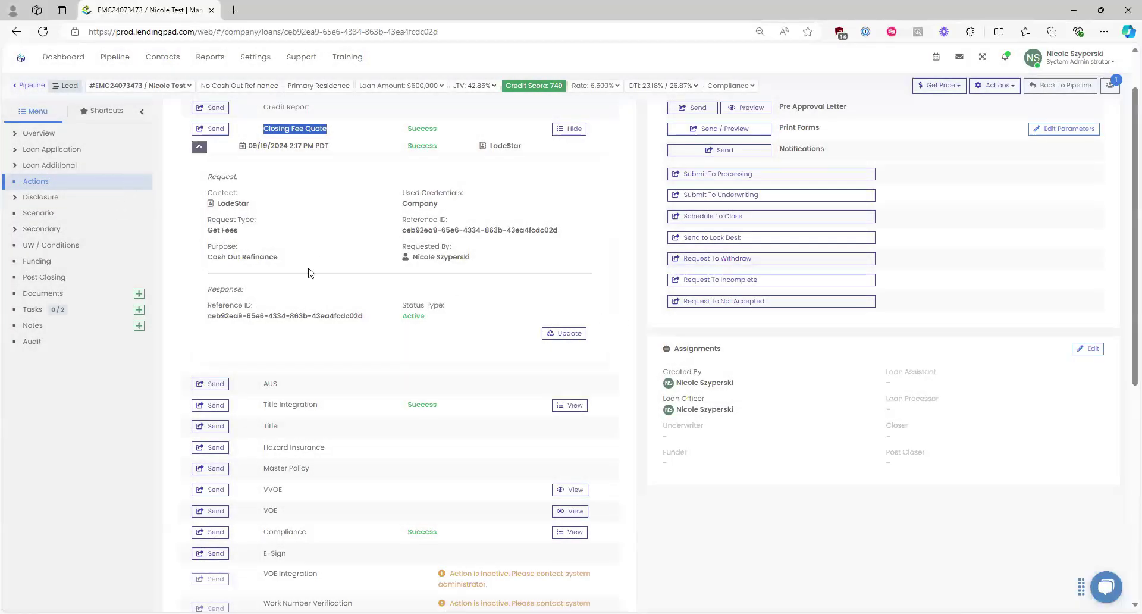
pyautogui.click(572, 189)
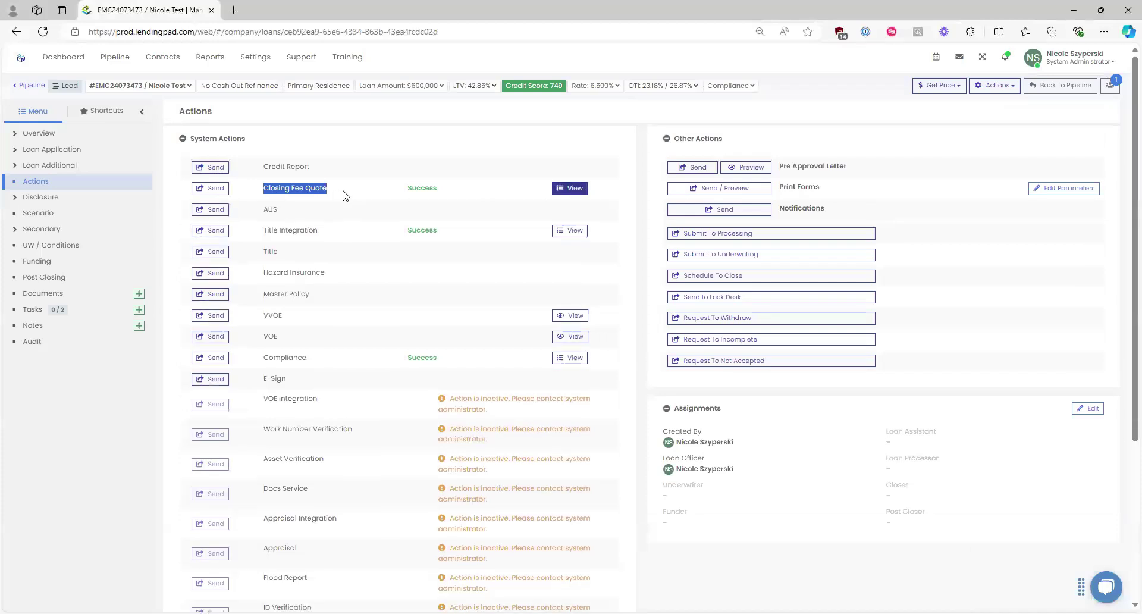
# Step: Find the Pre Approval Letter under Other Actions and open its preview
pyautogui.click(340, 194)
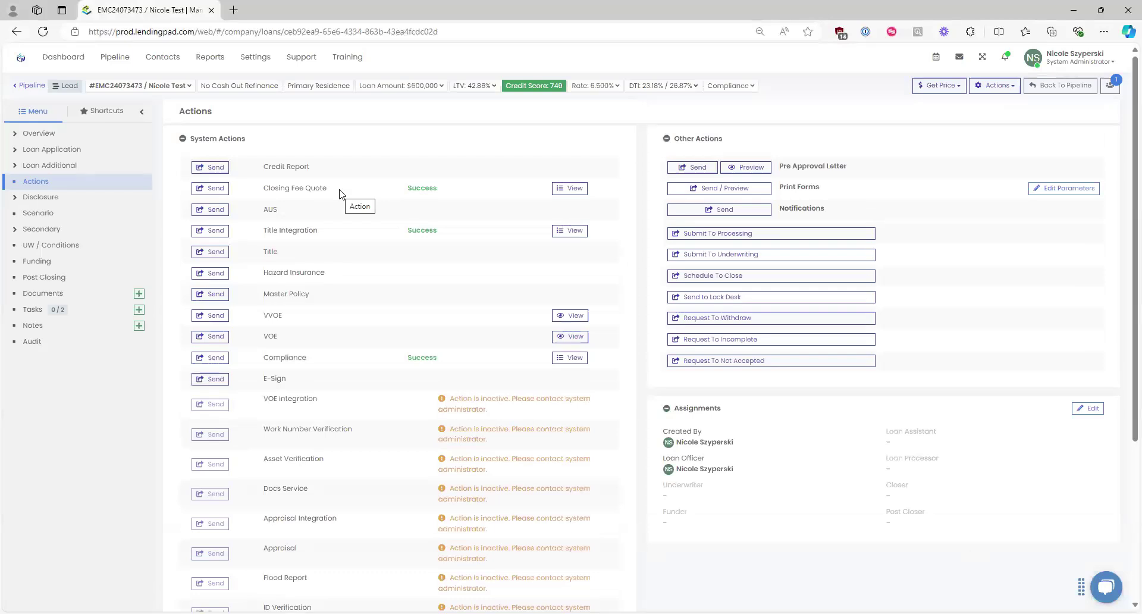
pyautogui.tripleClick(678, 139)
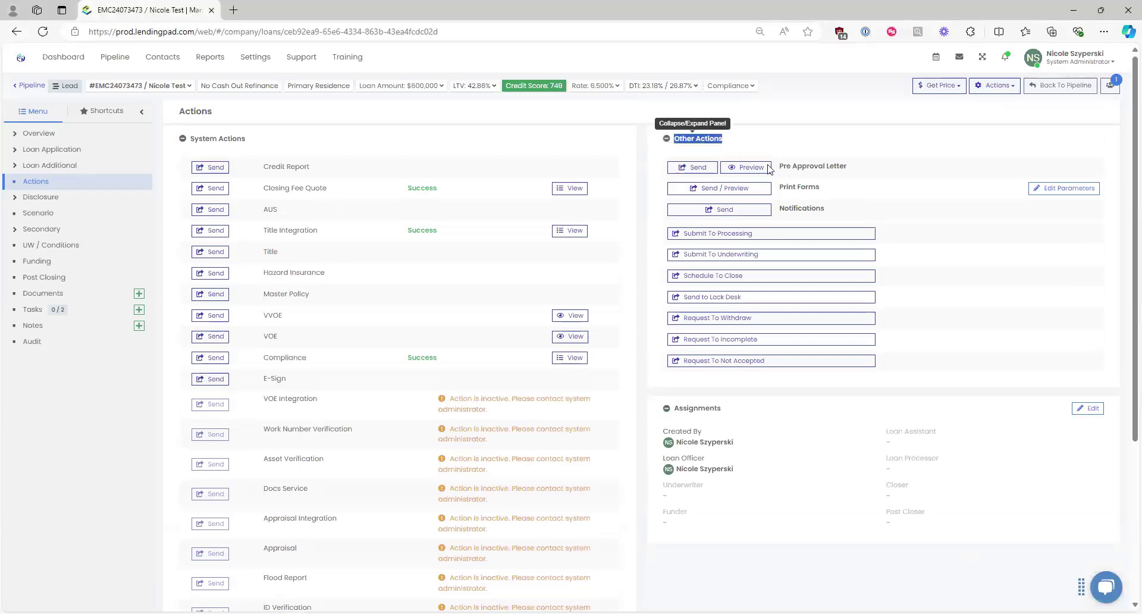
pyautogui.click(833, 135)
pyautogui.click(747, 167)
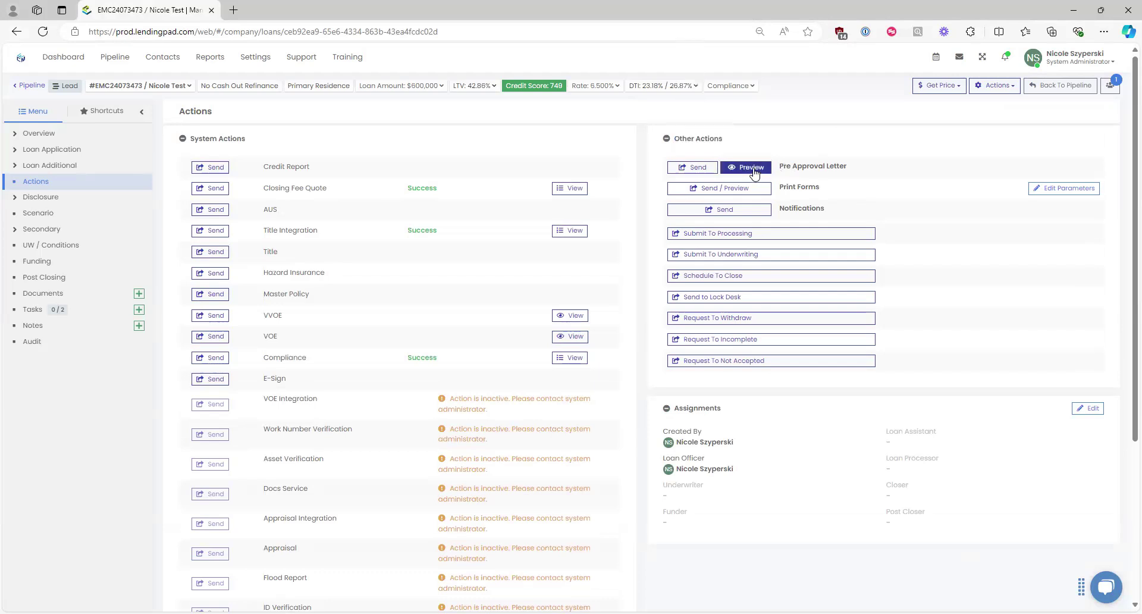
pyautogui.moveTo(851, 165); pyautogui.dragTo(747, 171)
pyautogui.click(747, 168)
# Step: Review the Pre-Approval Letter print parameters and generate the letter
pyautogui.click(756, 338)
pyautogui.click(734, 189)
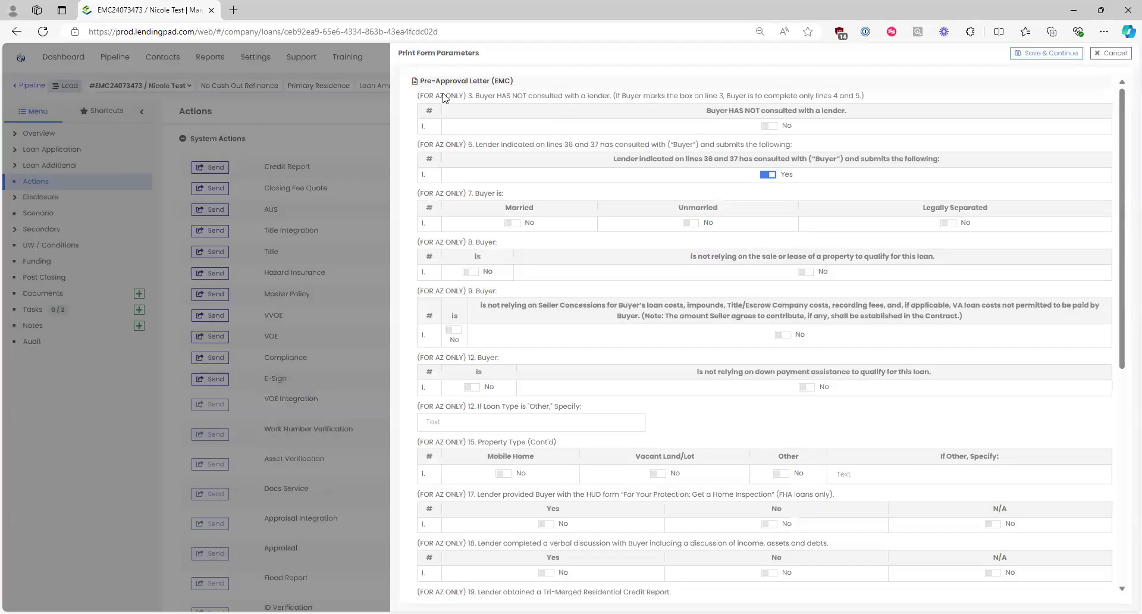
pyautogui.scroll(-7, 503, 479)
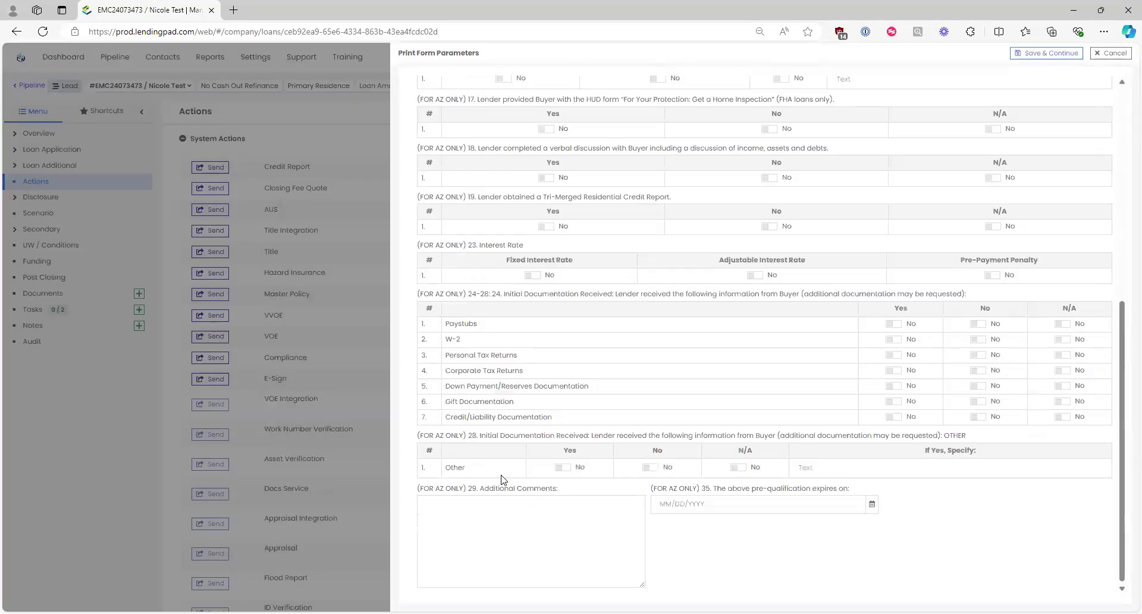
pyautogui.scroll(7, 506, 485)
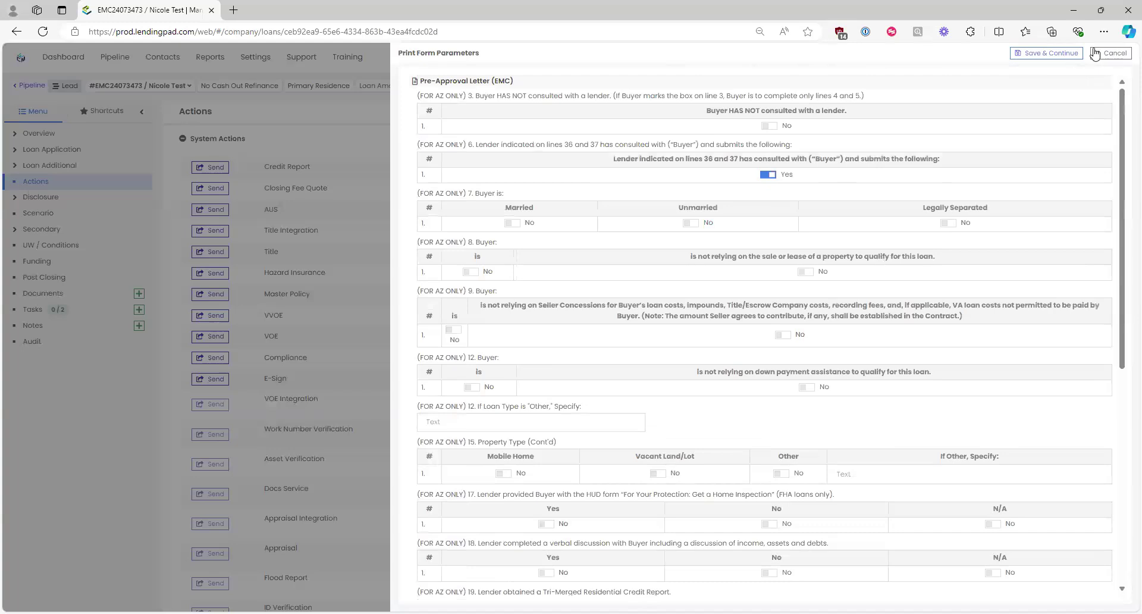
pyautogui.click(1047, 53)
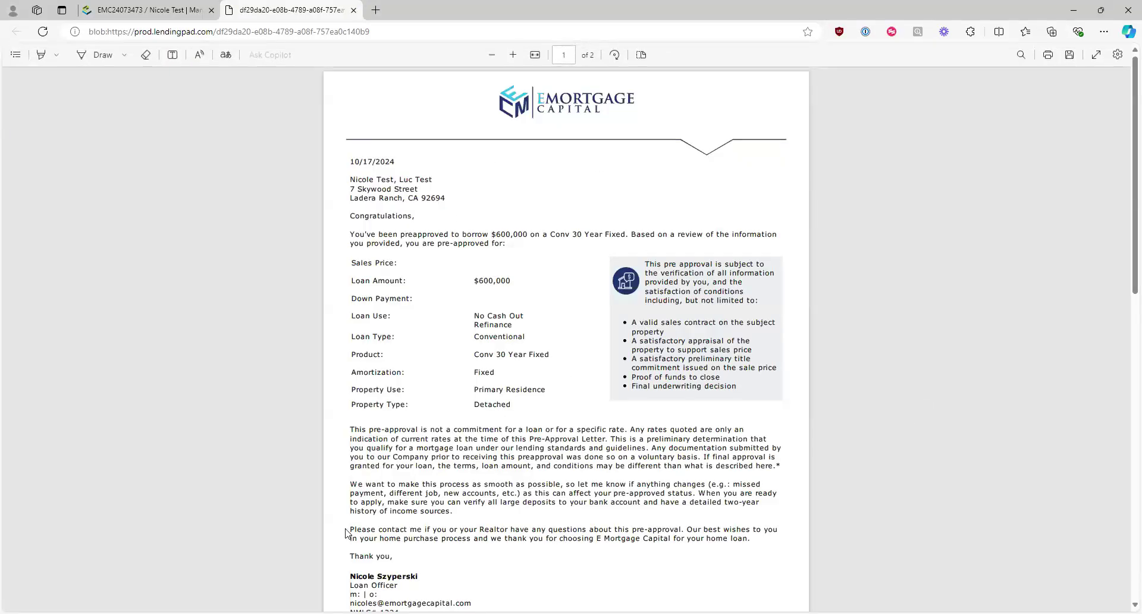
# Step: Review the pre-approval letter PDF and close its tab
pyautogui.scroll(-5, 775, 383)
pyautogui.scroll(5, 726, 421)
pyautogui.click(354, 10)
# Step: Open the Print Forms selection from the Other Actions list
pyautogui.click(840, 171)
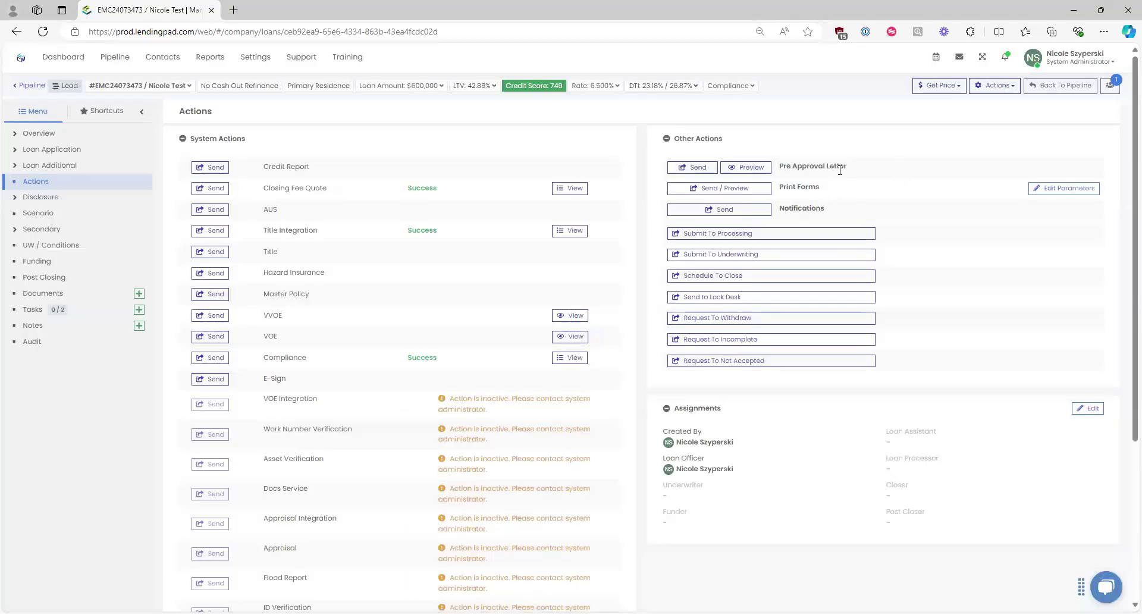
pyautogui.tripleClick(799, 171)
pyautogui.click(832, 195)
pyautogui.click(764, 188)
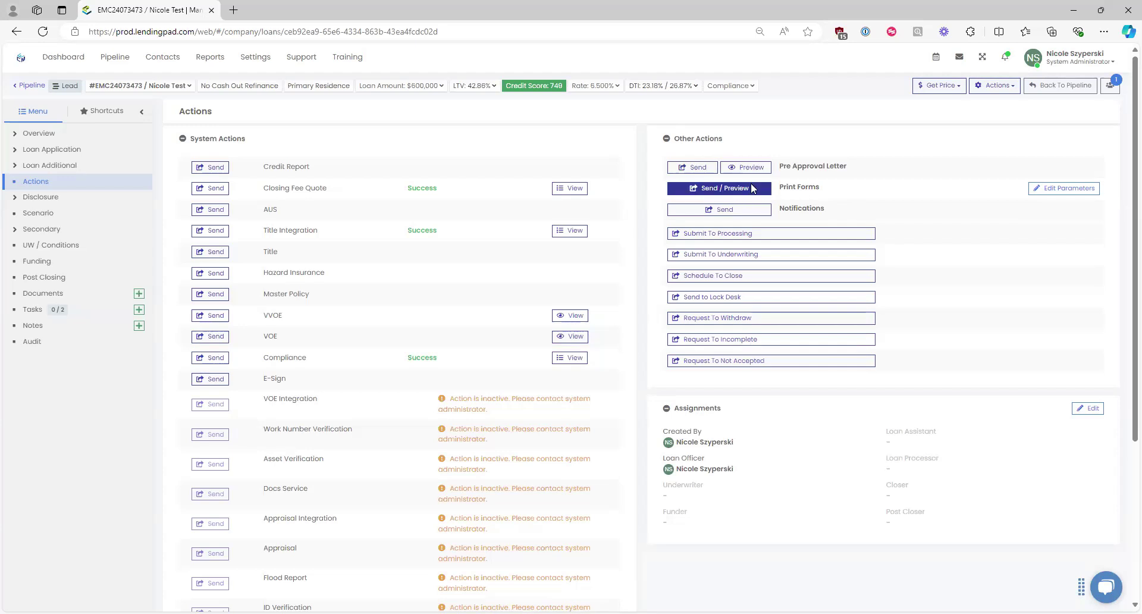
pyautogui.tripleClick(784, 187)
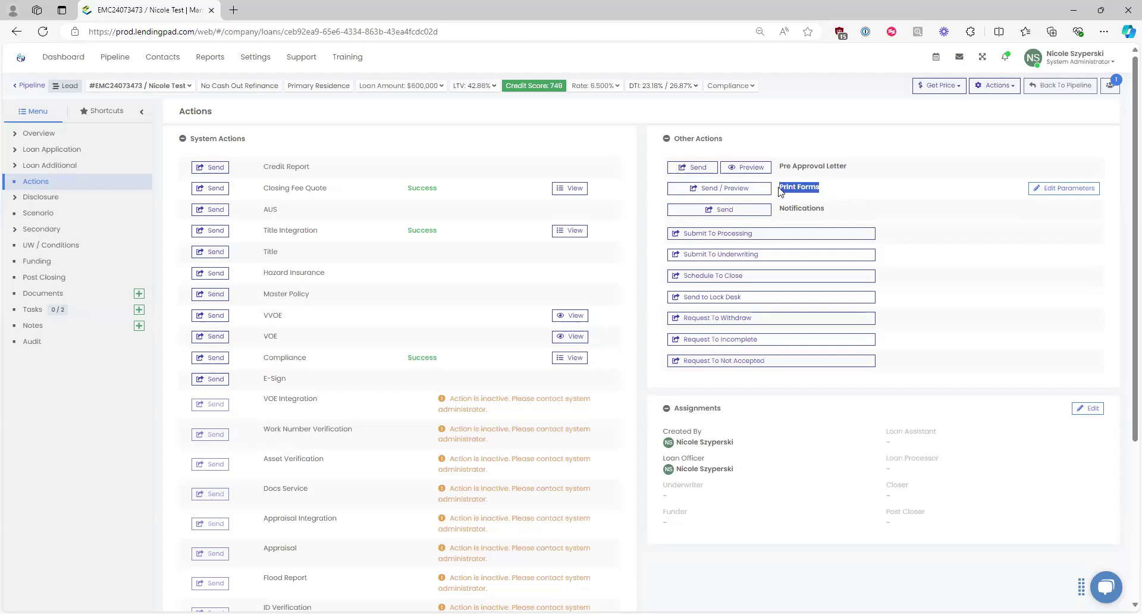
pyautogui.moveTo(723, 139); pyautogui.dragTo(676, 142)
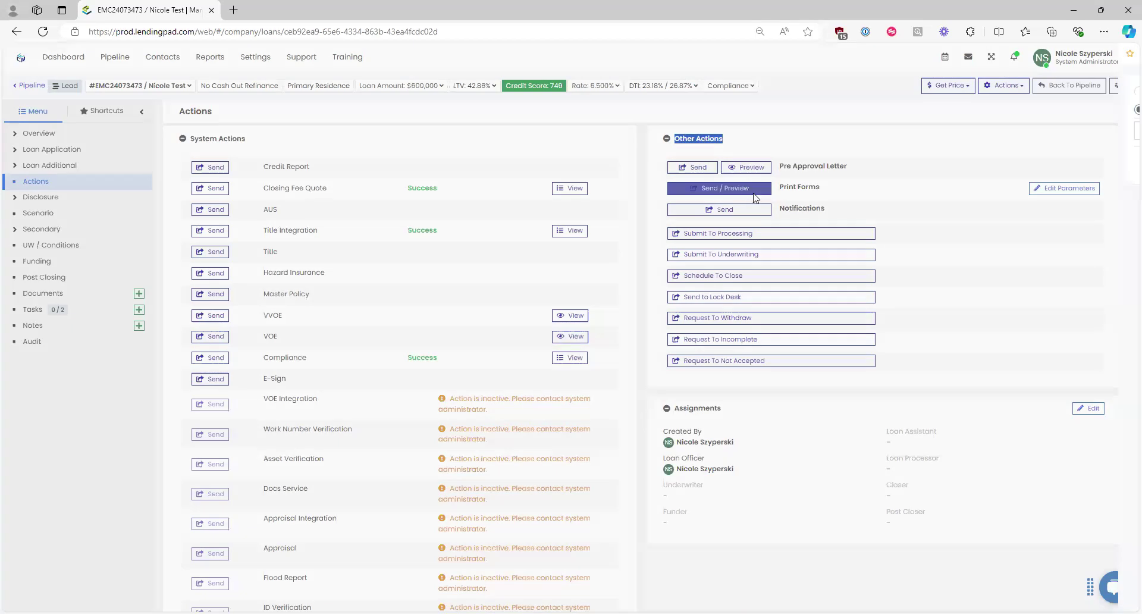
pyautogui.click(719, 188)
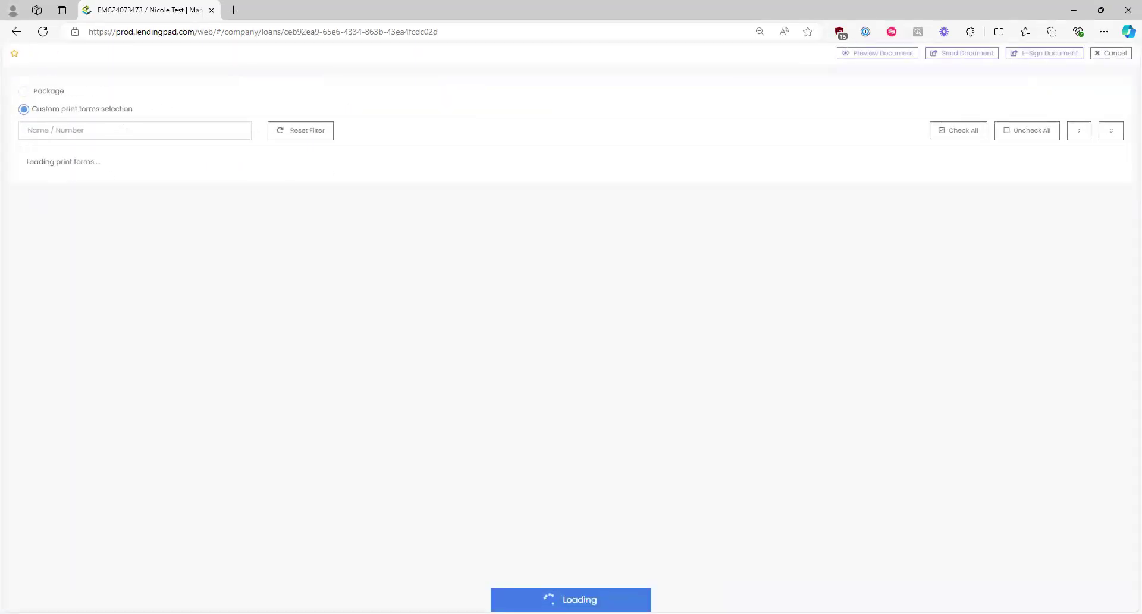
# Step: Filter custom print forms by 'letter of' and check Letter of Explanation - LOE
pyautogui.moveTo(138, 114); pyautogui.dragTo(28, 110)
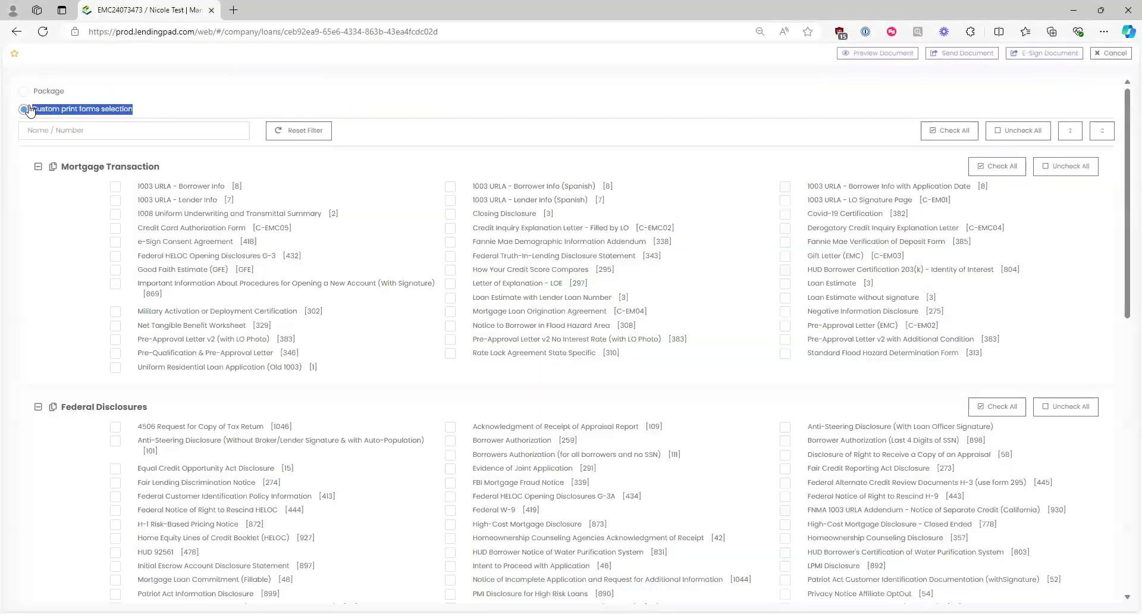
pyautogui.click(236, 160)
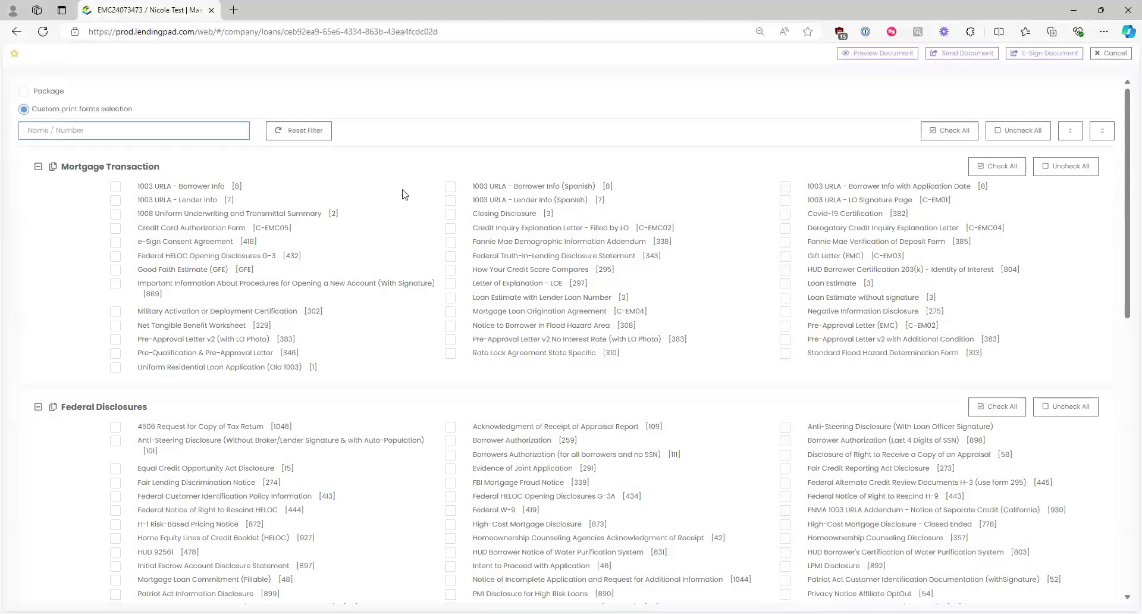
pyautogui.scroll(-3, 402, 132)
pyautogui.scroll(-7, 402, 132)
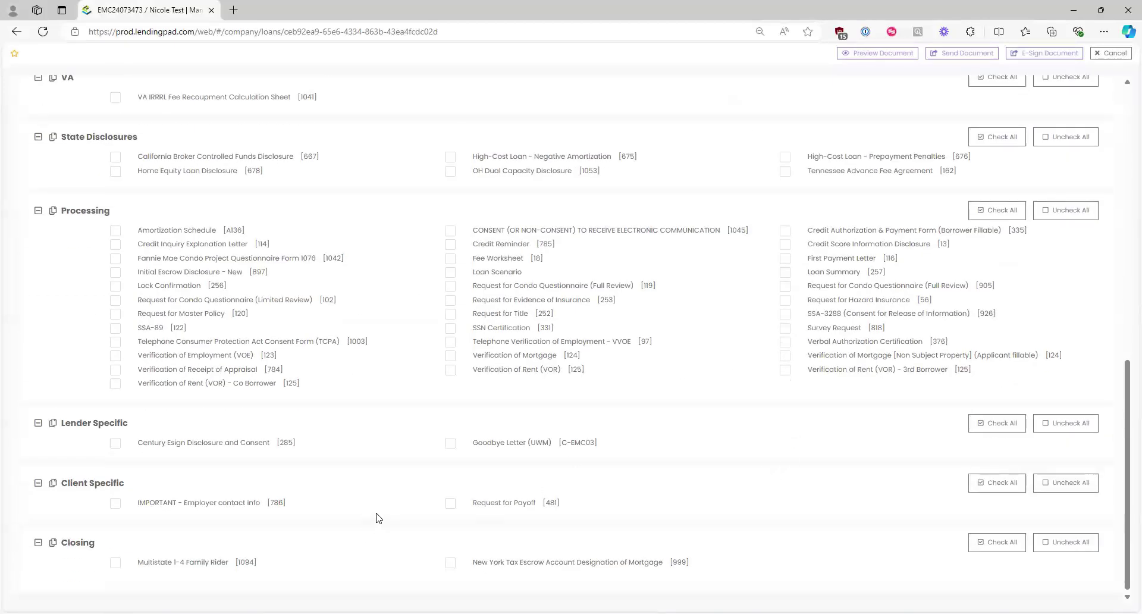
pyautogui.scroll(15, 378, 517)
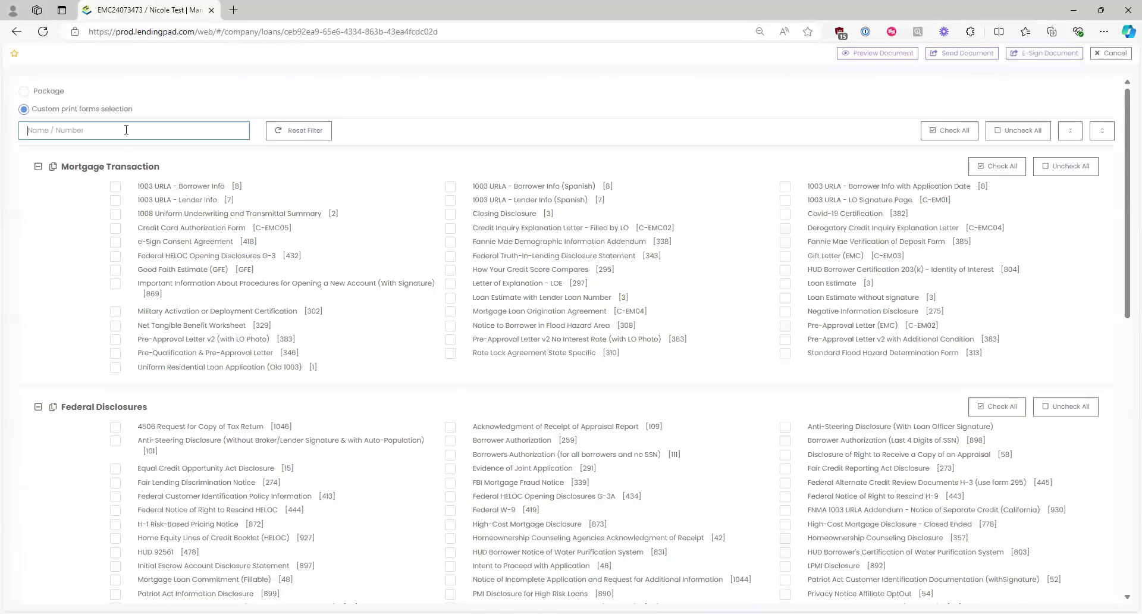
pyautogui.write('letter of')
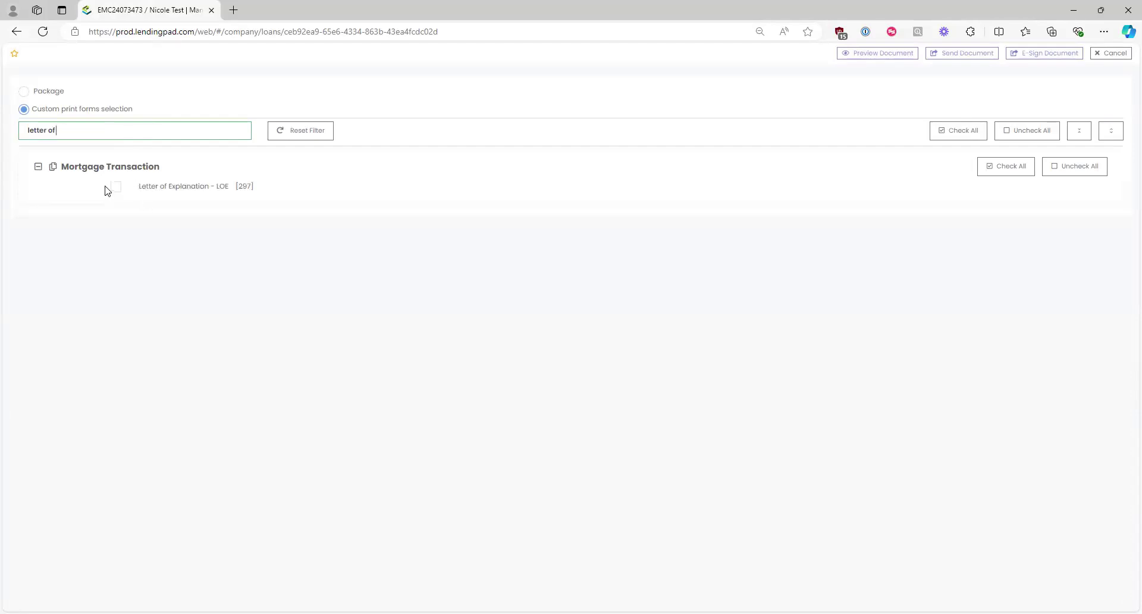
pyautogui.click(117, 188)
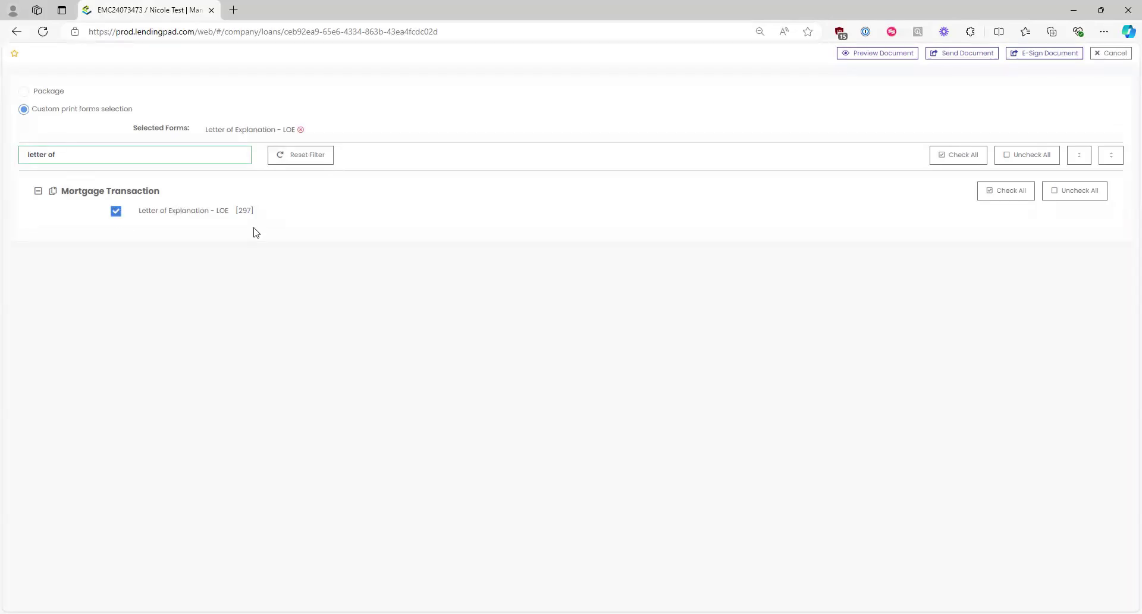
pyautogui.click(1035, 53)
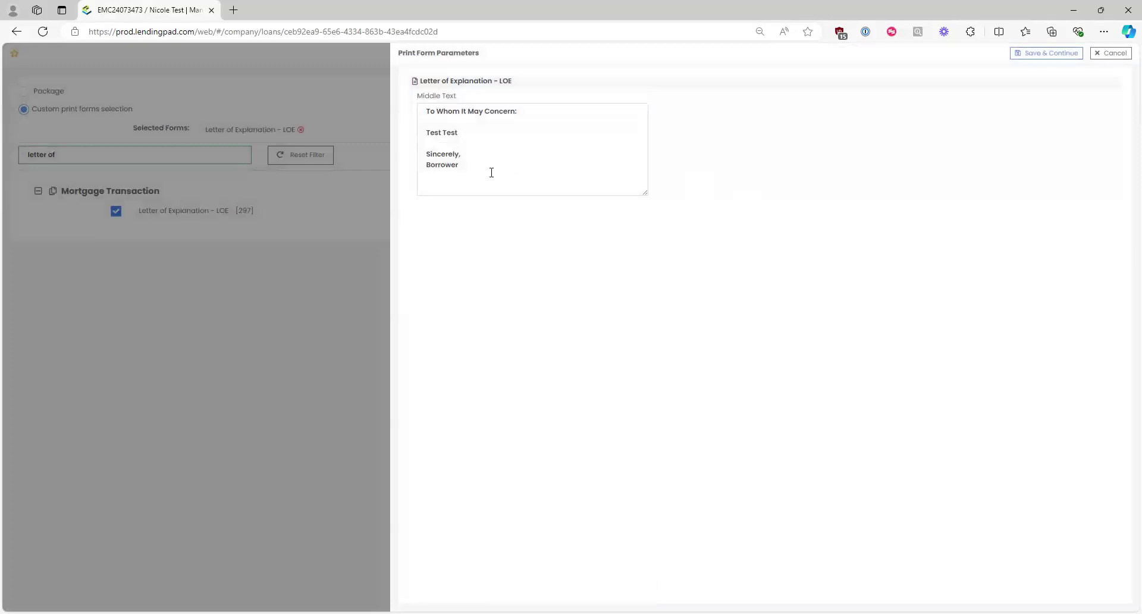
# Step: Replace the placeholder middle-text line with 'I do not own that property.' and save
pyautogui.moveTo(491, 172); pyautogui.dragTo(424, 108)
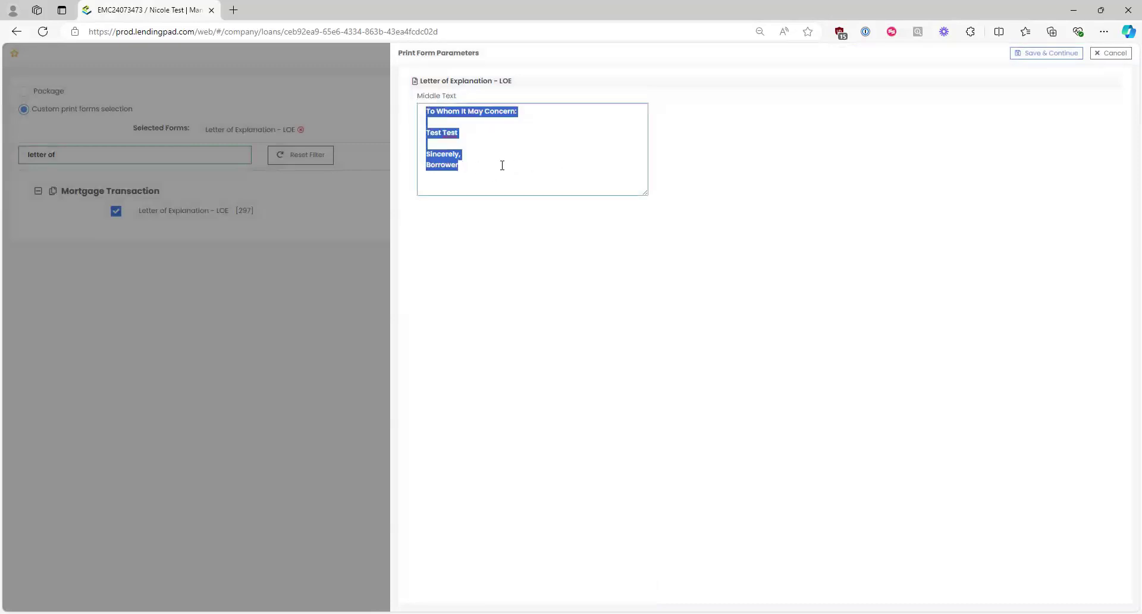
pyautogui.click(494, 169)
pyautogui.hotkey('ctrl', 'a')
pyautogui.click(490, 183)
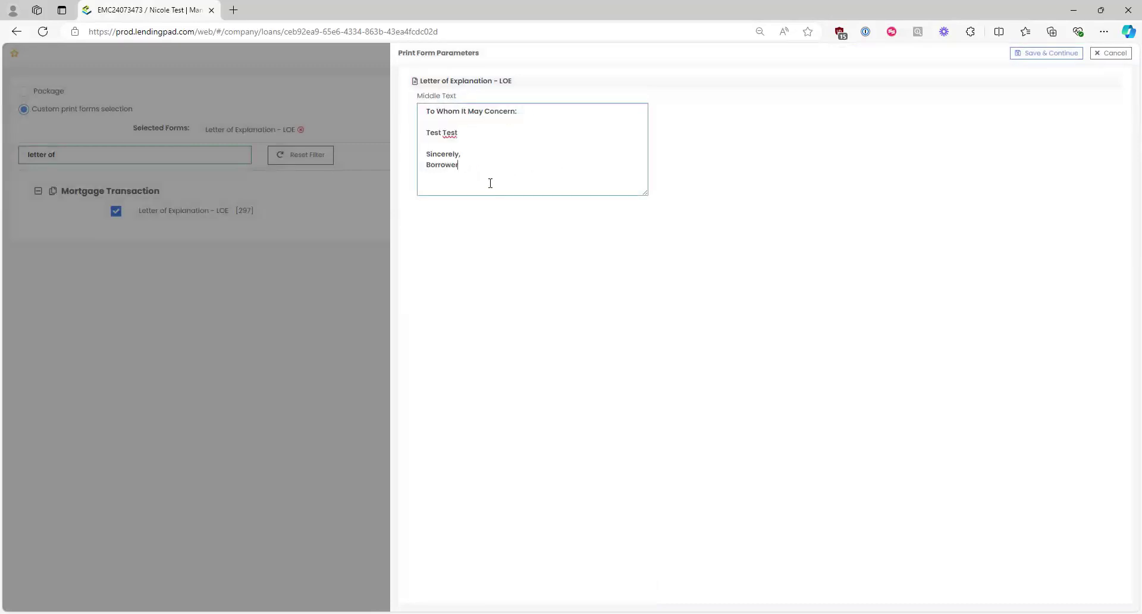
pyautogui.tripleClick(450, 132)
pyautogui.press('BackSpace')
pyautogui.write('t prope')
pyautogui.hotkey('ctrl', 'a')
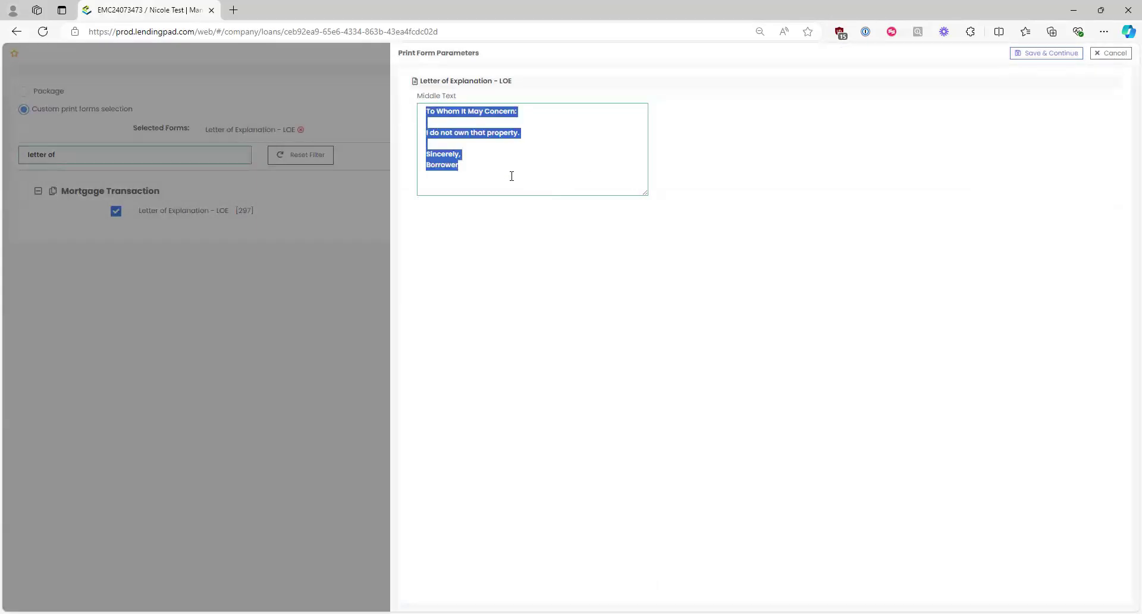
pyautogui.click(536, 160)
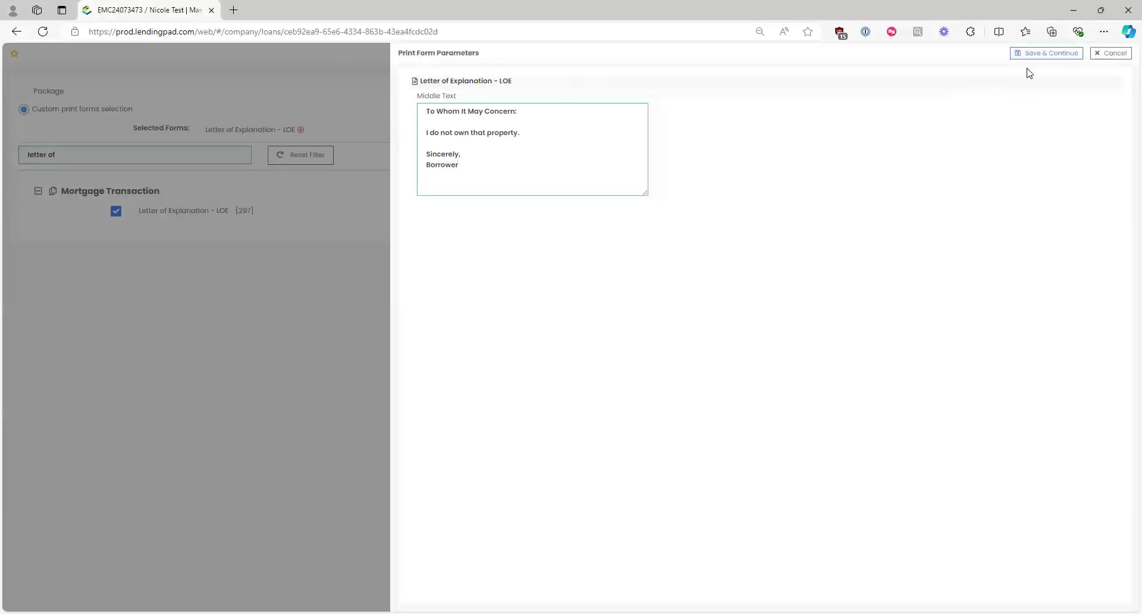
pyautogui.click(1046, 53)
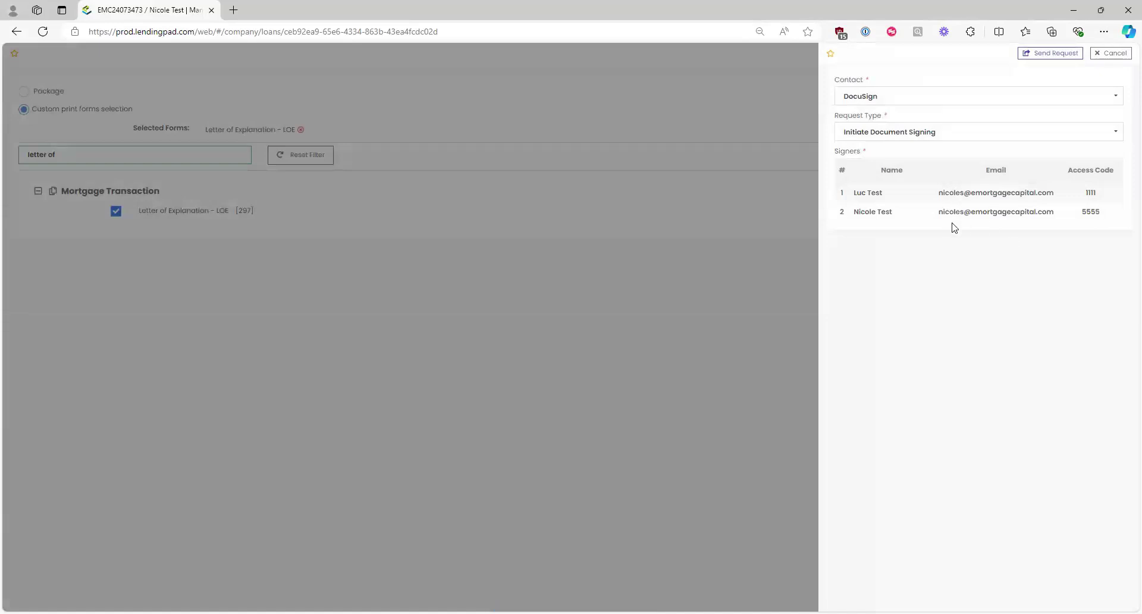
# Step: Review the two signers' emails and access codes, send the DocuSign request, and close the panel
pyautogui.moveTo(1055, 194); pyautogui.dragTo(1079, 221)
pyautogui.click(1051, 275)
pyautogui.click(1043, 53)
pyautogui.click(1110, 54)
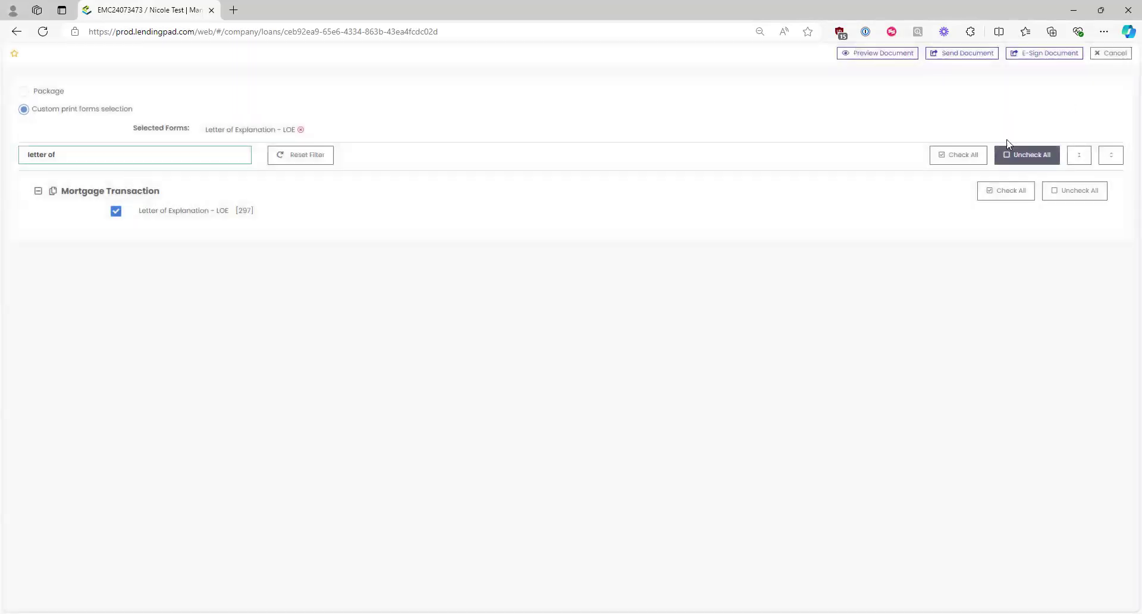
# Step: Search the print forms for 'borrower auth' and 'voe', then clear the search box
pyautogui.tripleClick(83, 158)
pyautogui.write('borrower auth')
pyautogui.press('BackSpace')
pyautogui.press('BackSpace')
pyautogui.press('BackSpace')
pyautogui.press('BackSpace')
pyautogui.press('BackSpace')
pyautogui.press('BackSpace')
pyautogui.press('BackSpace')
pyautogui.press('BackSpace')
pyautogui.press('BackSpace')
pyautogui.press('BackSpace')
pyautogui.press('BackSpace')
pyautogui.write('voe')
pyautogui.press('BackSpace')
pyautogui.press('BackSpace')
pyautogui.press('BackSpace')
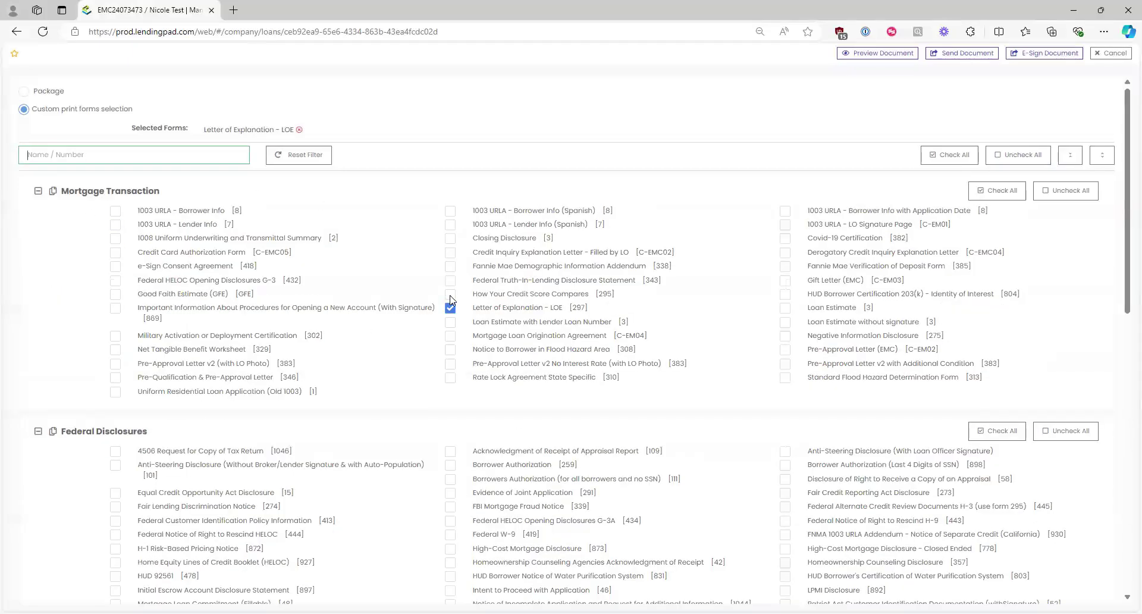
# Step: Uncheck Letter of Explanation - LOE and switch print forms to the Package option
pyautogui.click(450, 307)
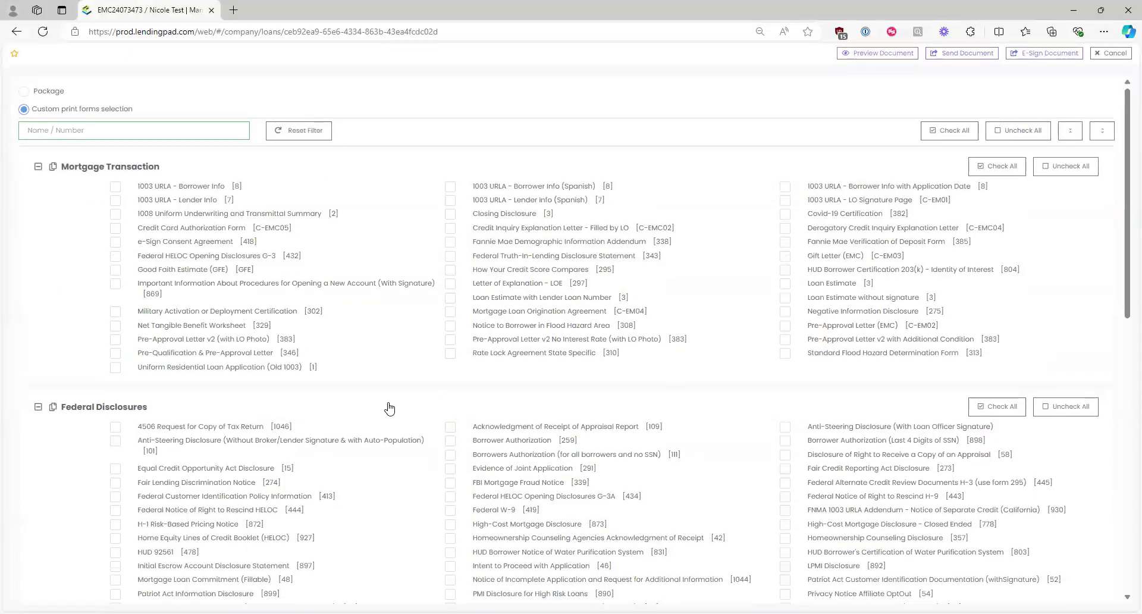
pyautogui.moveTo(132, 110); pyautogui.dragTo(30, 110)
pyautogui.click(40, 92)
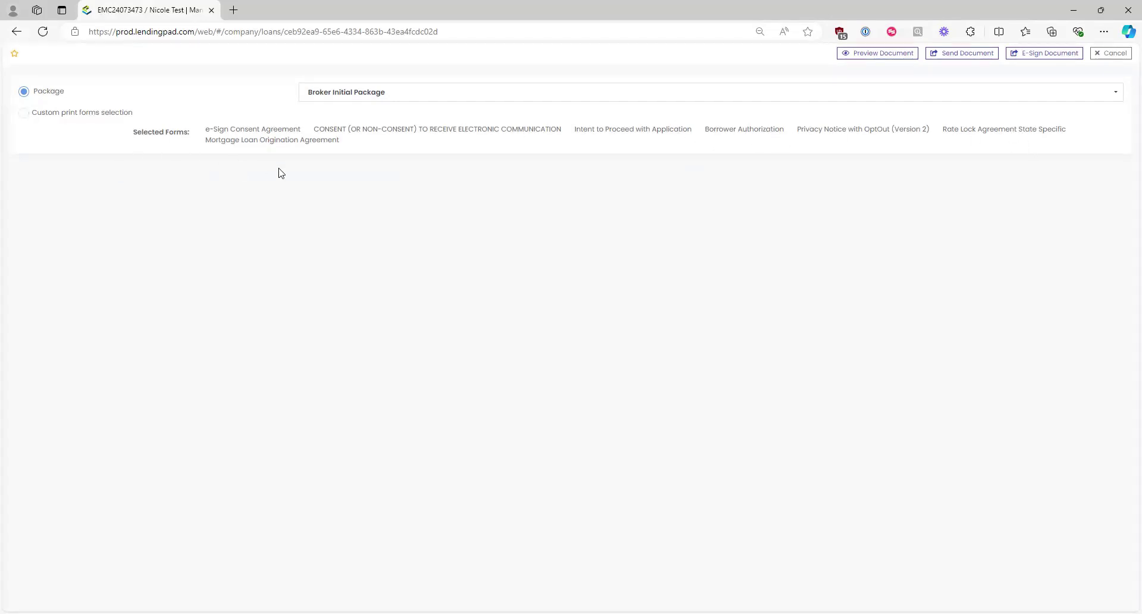
# Step: Choose Broker Initial Package, then switch back to Custom print forms selection
pyautogui.click(383, 94)
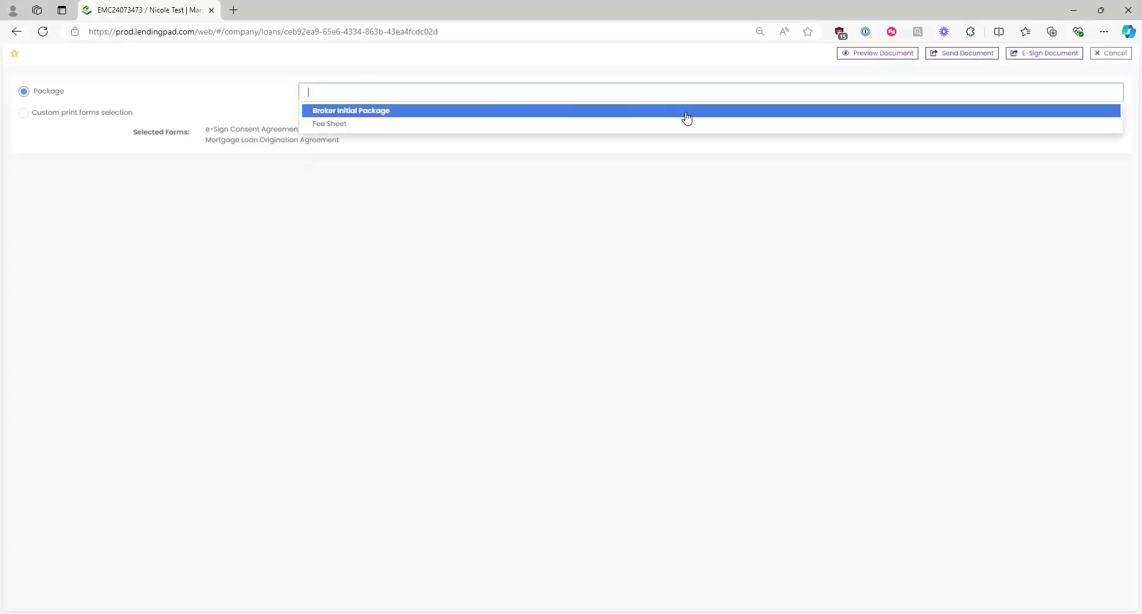
pyautogui.click(961, 109)
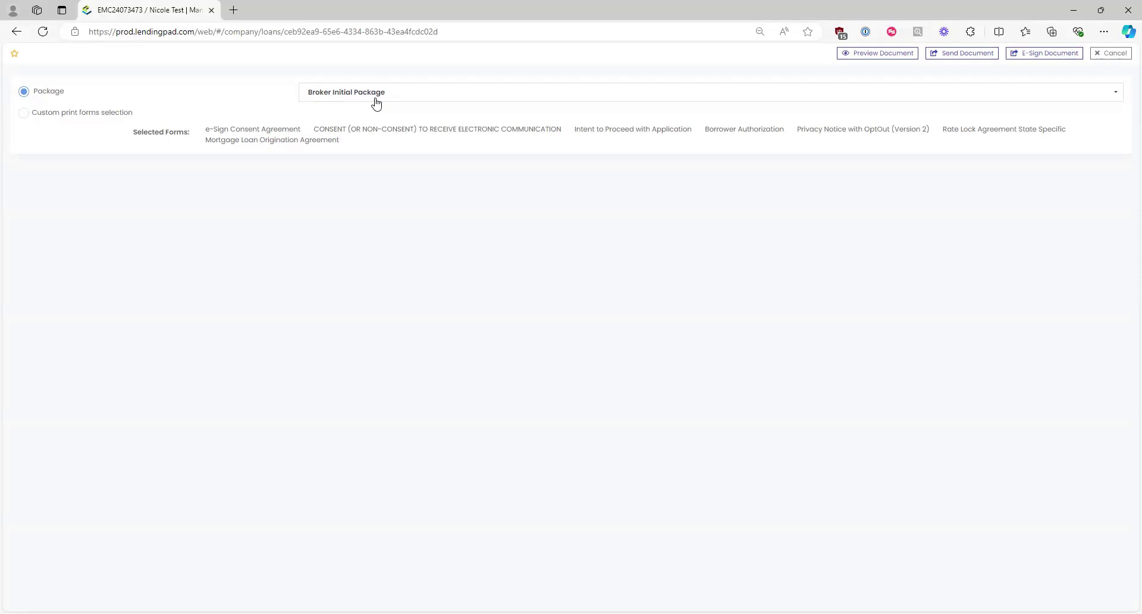
pyautogui.click(111, 113)
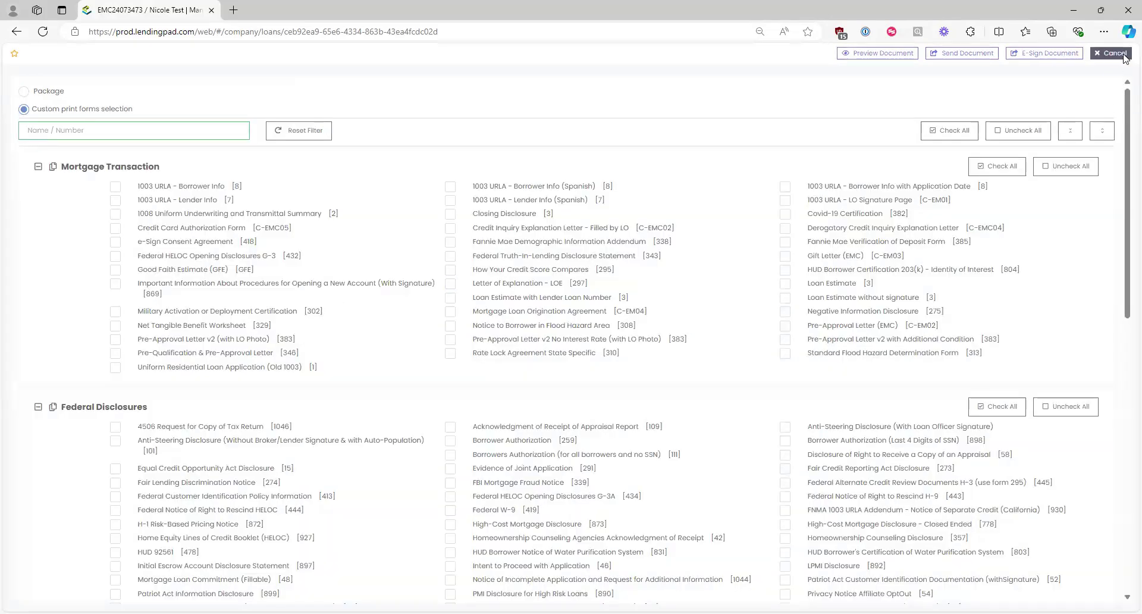
# Step: Cancel the print forms panel without printing, dismissing the stray browser context menu
pyautogui.click(1111, 53)
pyautogui.rightClick(1112, 54)
pyautogui.click(766, 540)
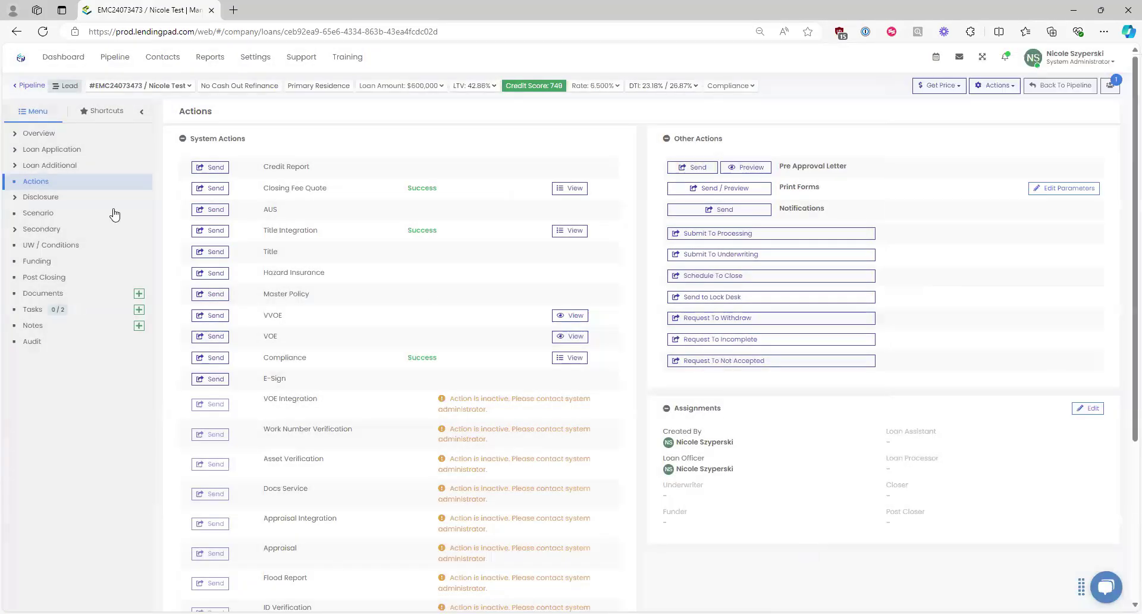
# Step: Open a credit report request for the loan and review its Credit Card Information section
pyautogui.click(215, 169)
pyautogui.click(216, 169)
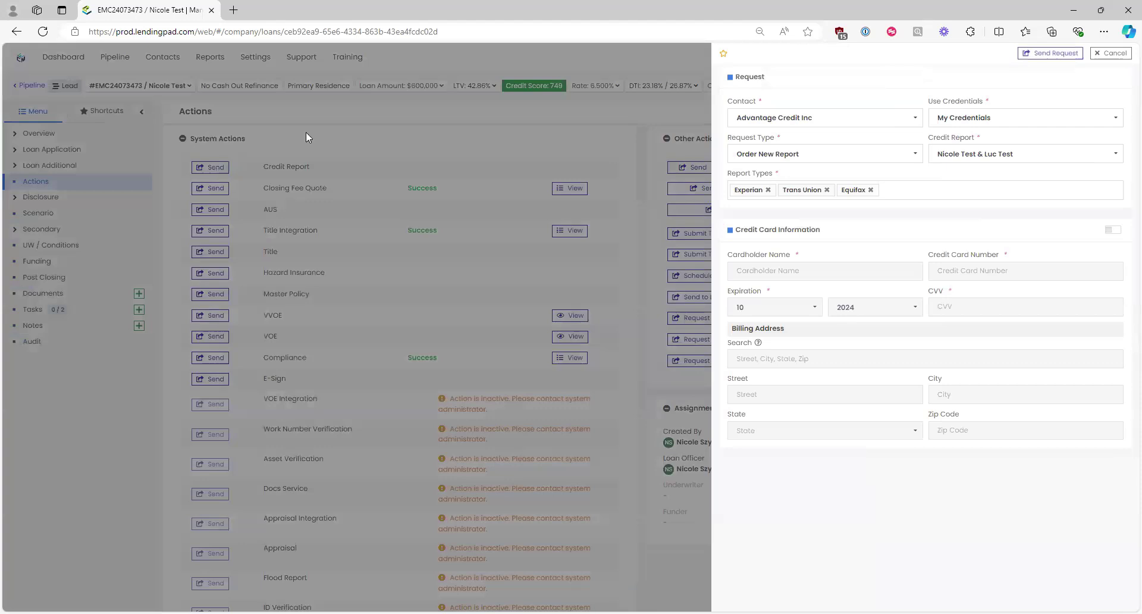
pyautogui.moveTo(832, 232); pyautogui.dragTo(730, 243)
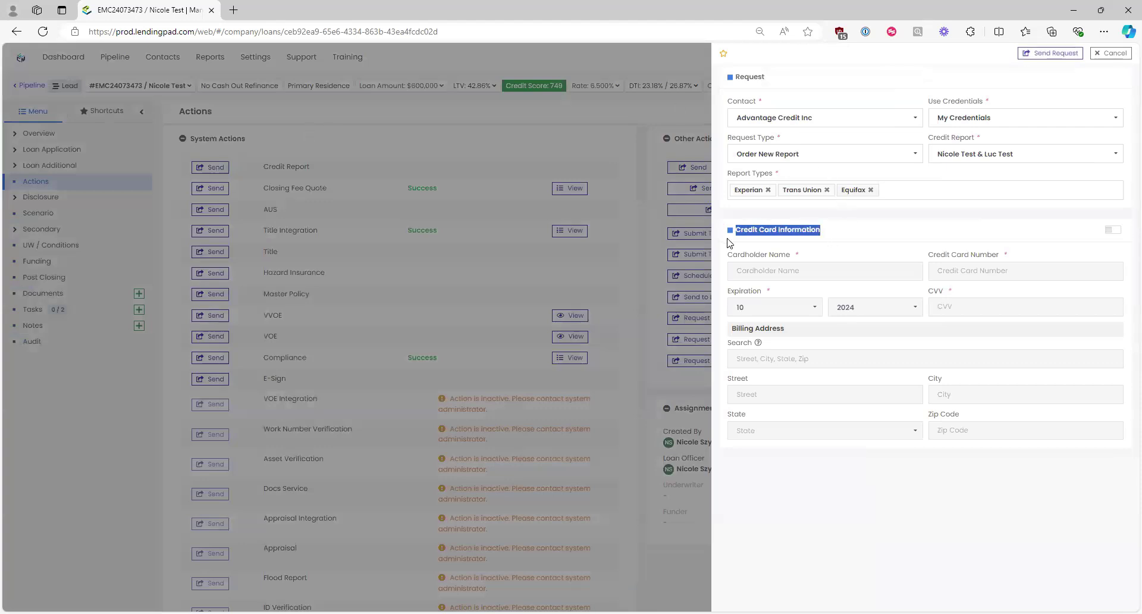
pyautogui.moveTo(821, 231); pyautogui.dragTo(738, 242)
pyautogui.click(755, 231)
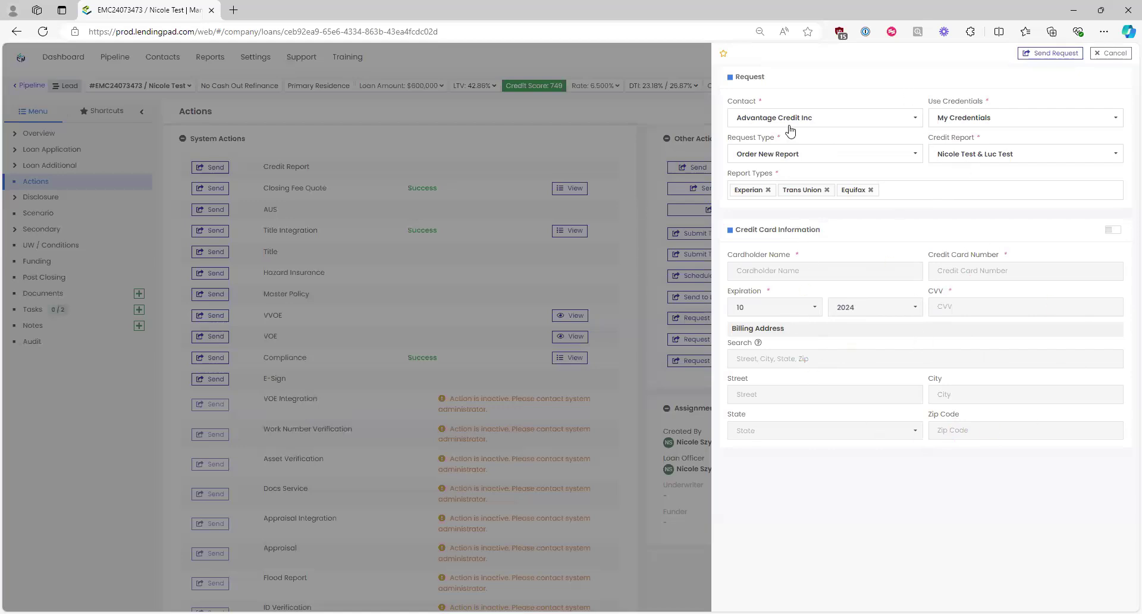
# Step: Keep Advantage Credit Inc as contact and My Credentials, then view the borrower list
pyautogui.click(831, 122)
pyautogui.click(828, 139)
pyautogui.click(971, 120)
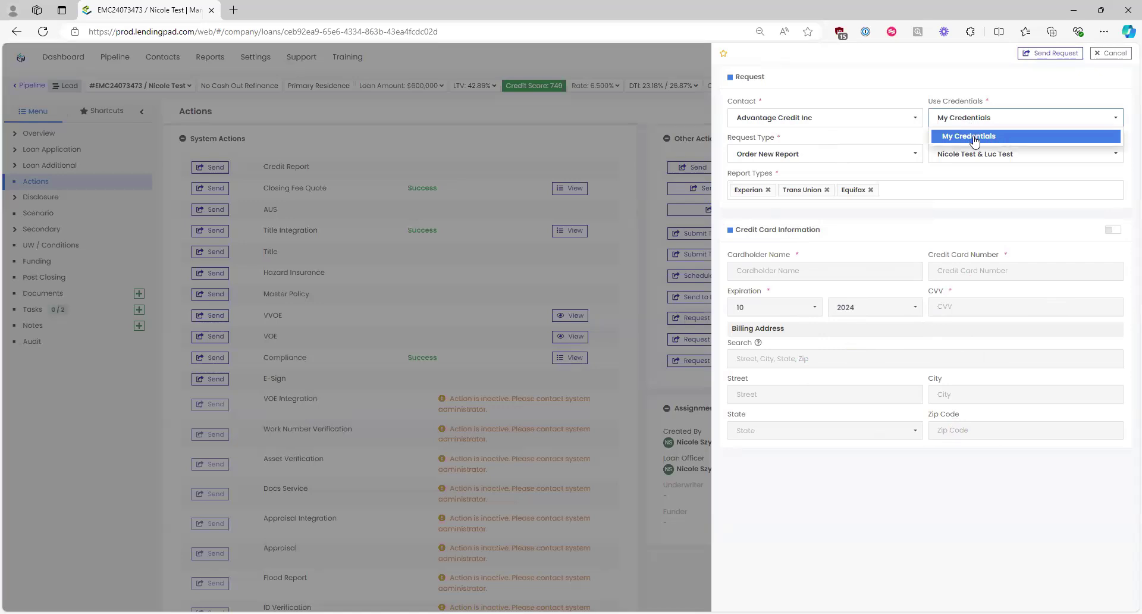
pyautogui.click(973, 136)
pyautogui.click(977, 155)
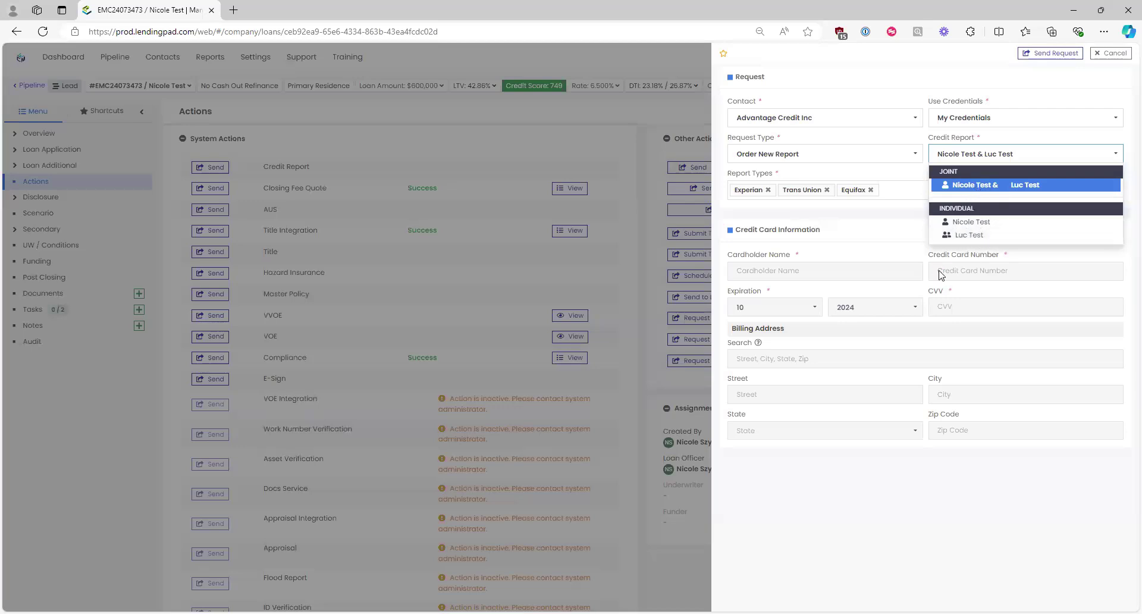
# Step: Close the borrower list and change Request Type from Order New Report to Soft Check
pyautogui.click(870, 229)
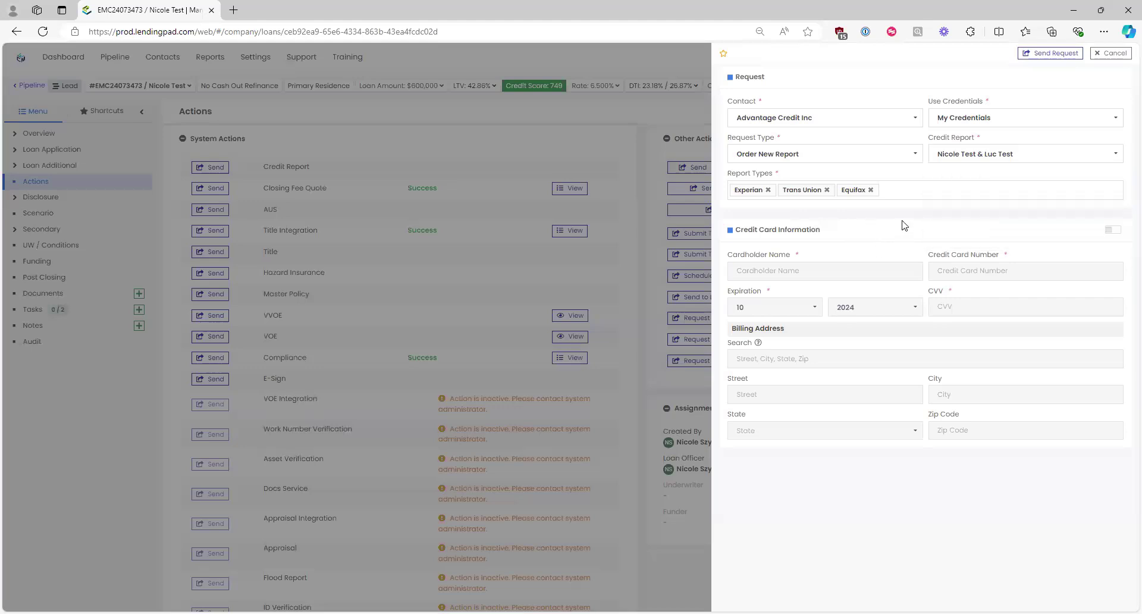
pyautogui.click(872, 160)
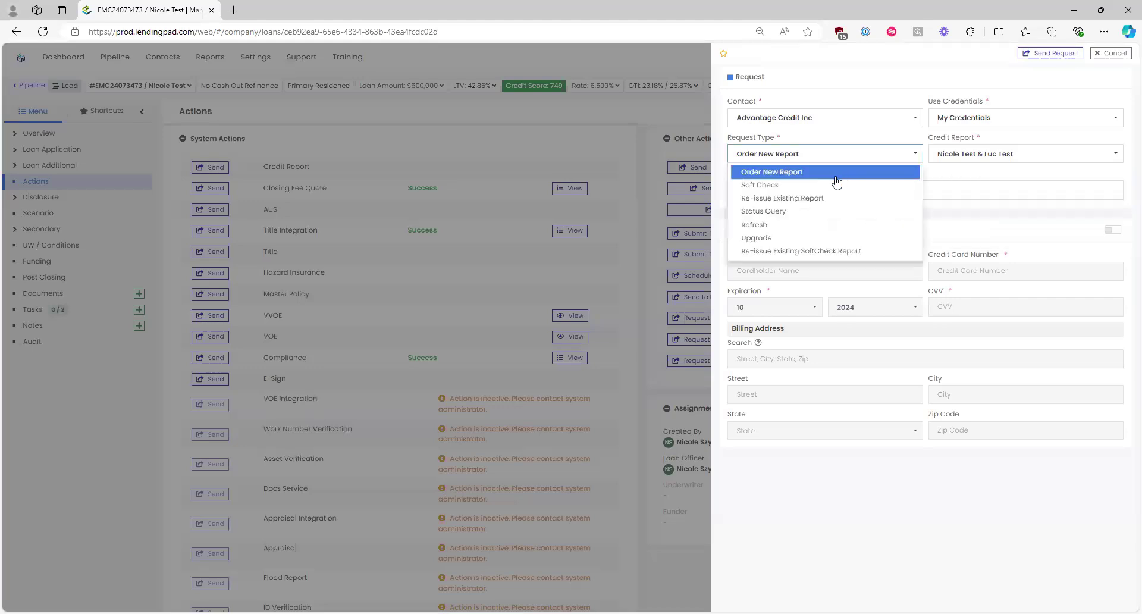
pyautogui.click(835, 173)
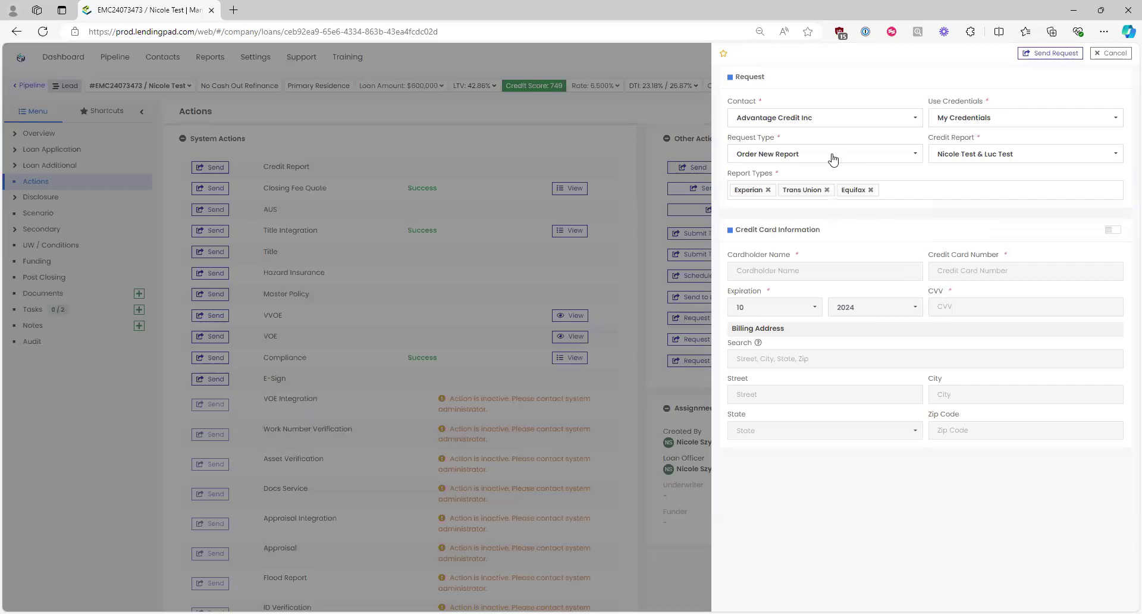
pyautogui.click(832, 158)
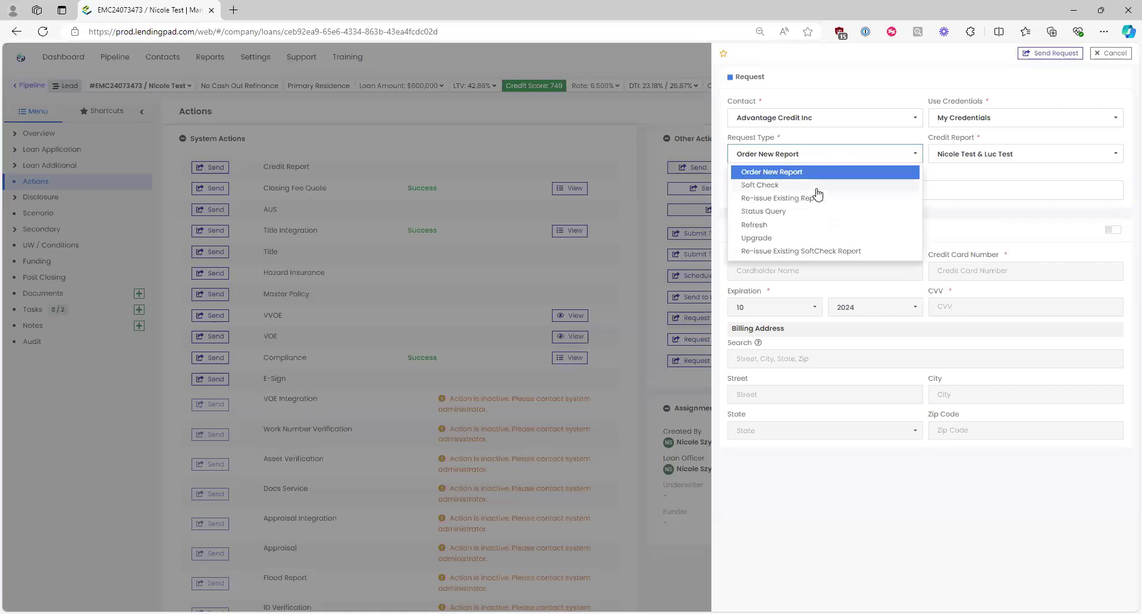
pyautogui.click(815, 185)
pyautogui.click(805, 161)
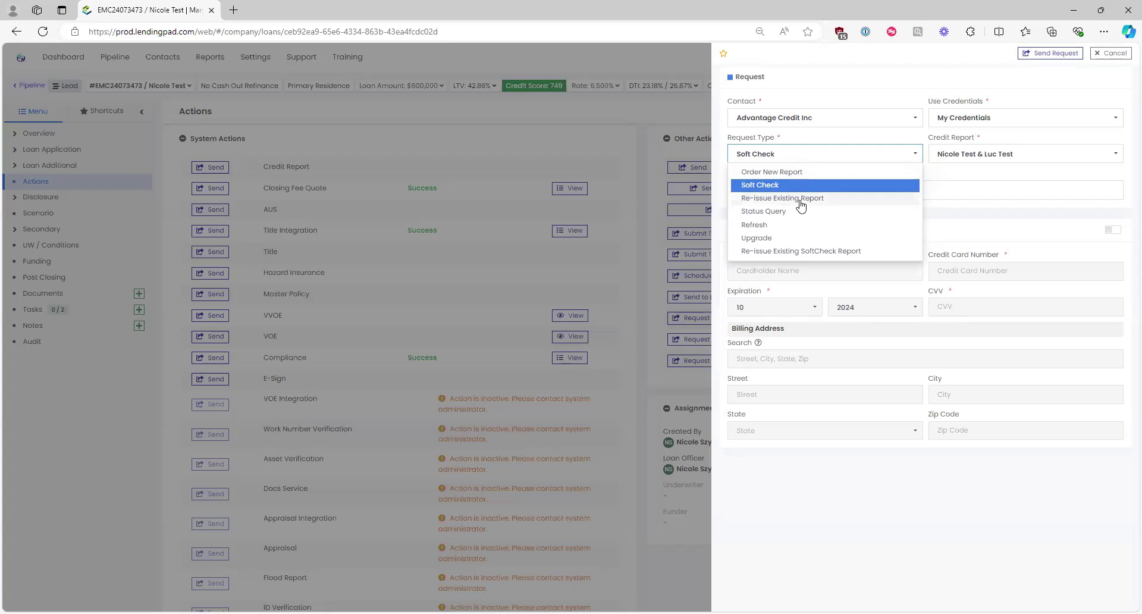
# Step: Choose Re-issue Existing Report and enter the existing report identifier, then delete it
pyautogui.click(817, 201)
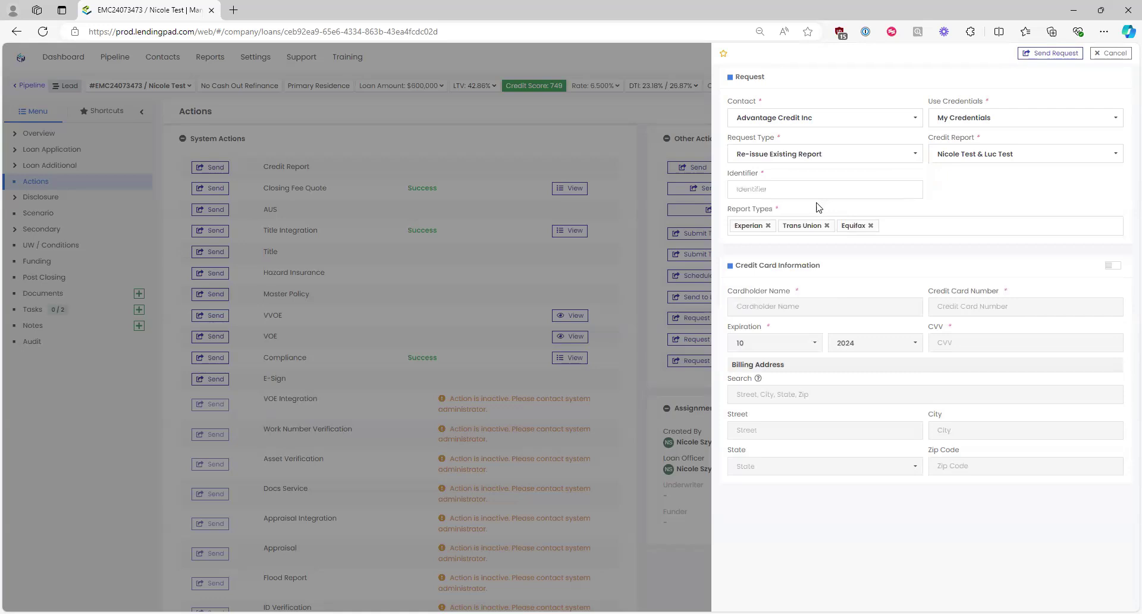
pyautogui.click(785, 189)
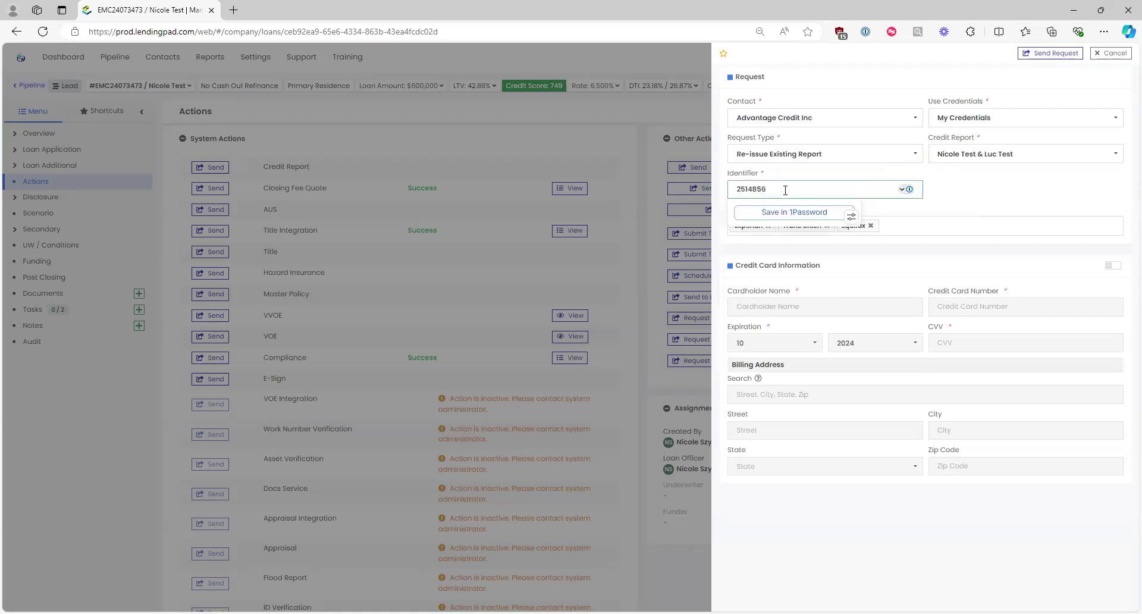
pyautogui.moveTo(786, 189); pyautogui.dragTo(613, 193)
pyautogui.press('BackSpace')
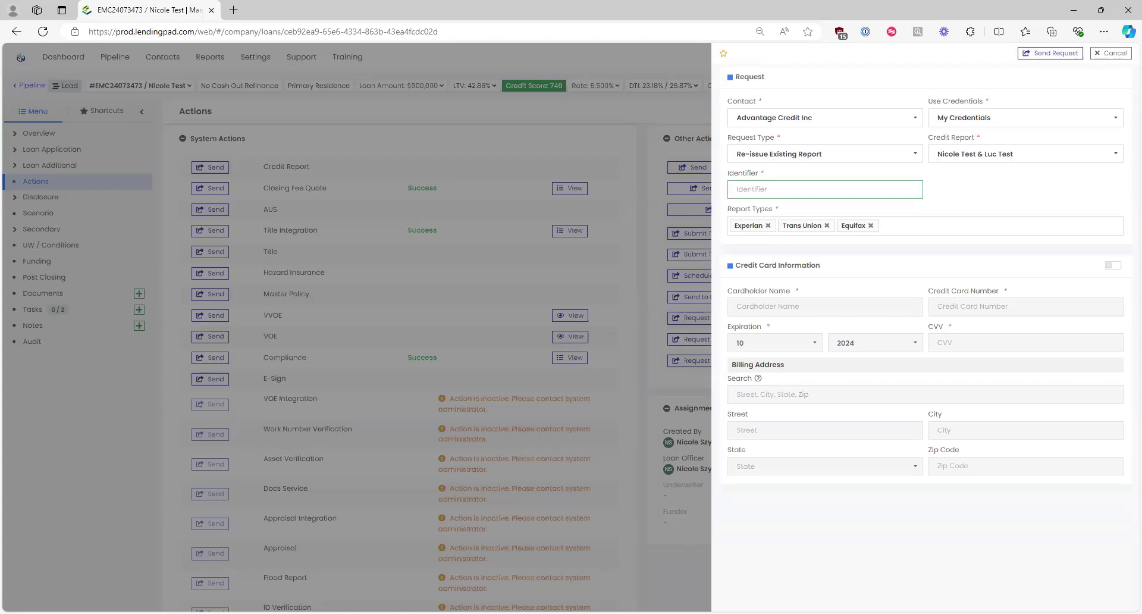
# Step: Reconfirm Re-issue Existing Report, retype the report identifier, then clear the Identifier field again
pyautogui.click(767, 154)
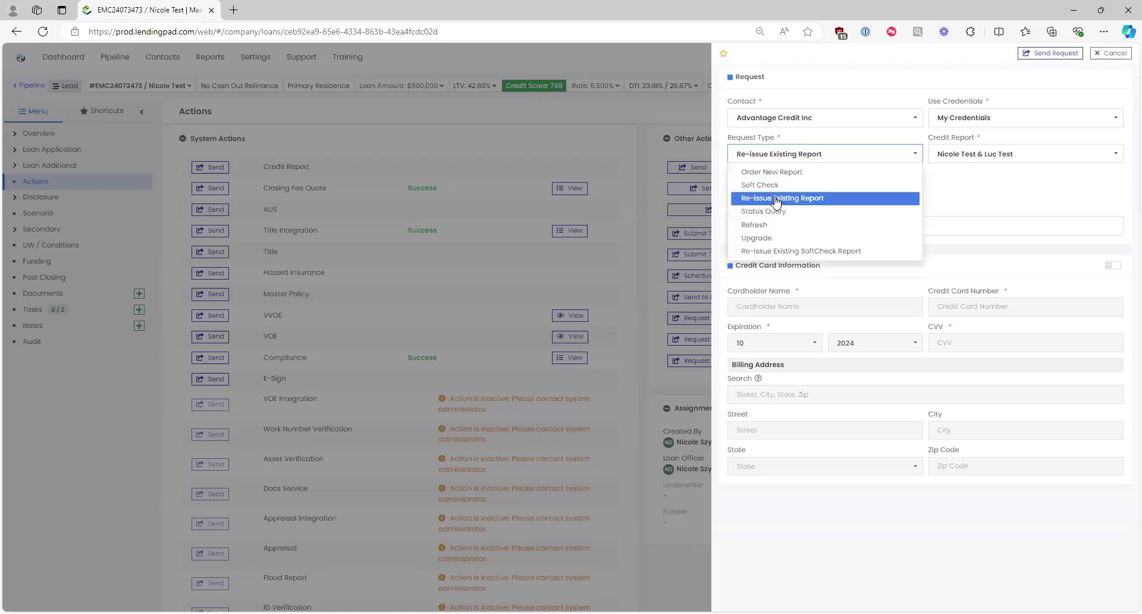
pyautogui.click(780, 187)
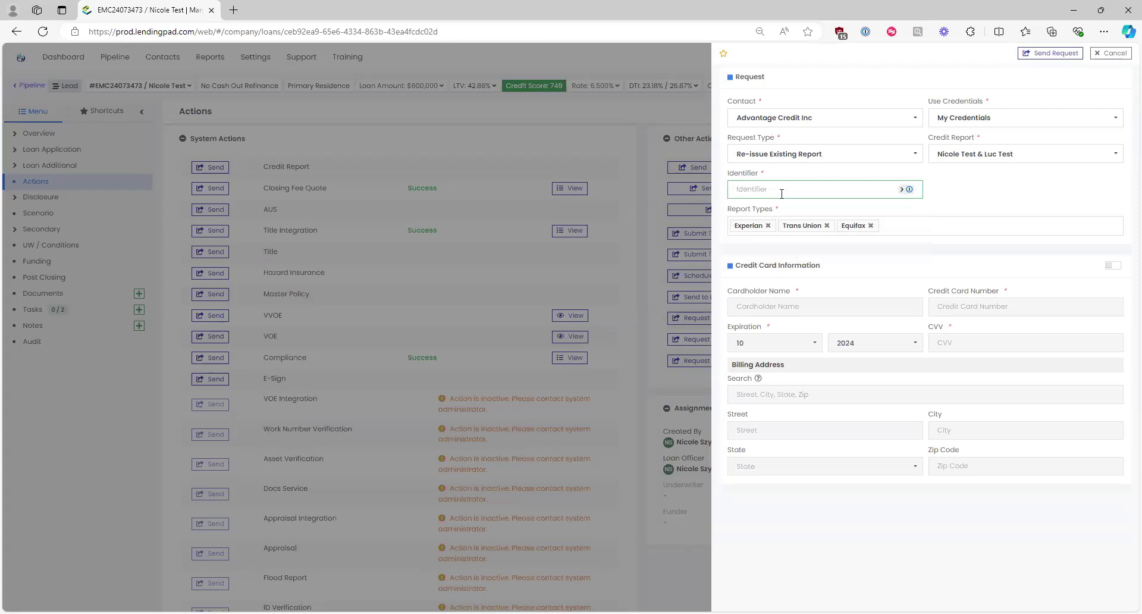
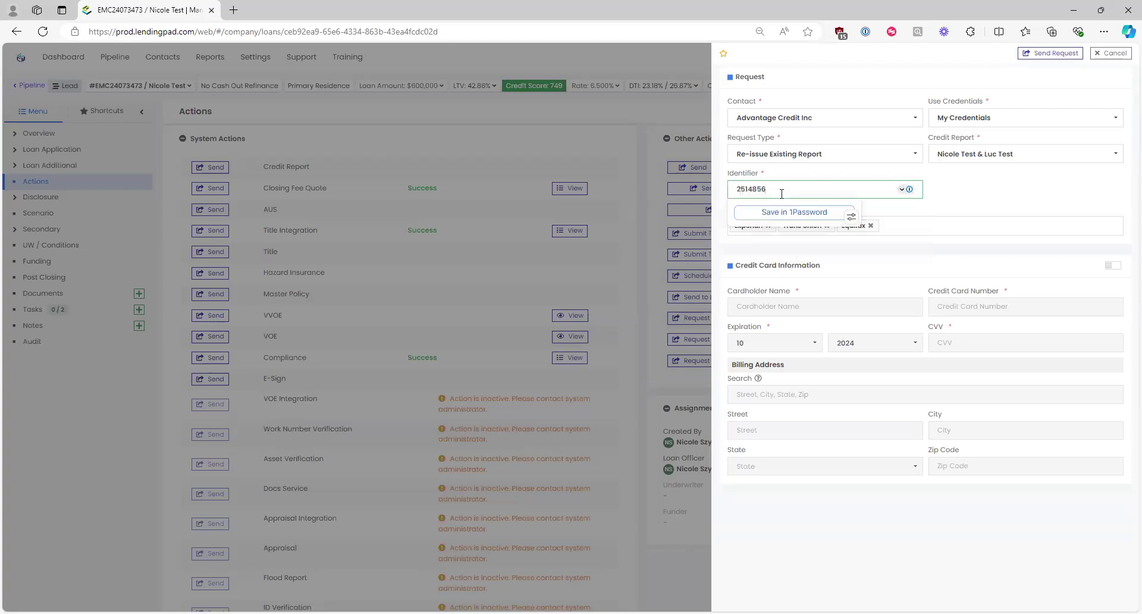
pyautogui.click(1050, 55)
pyautogui.doubleClick(832, 189)
pyautogui.press('BackSpace')
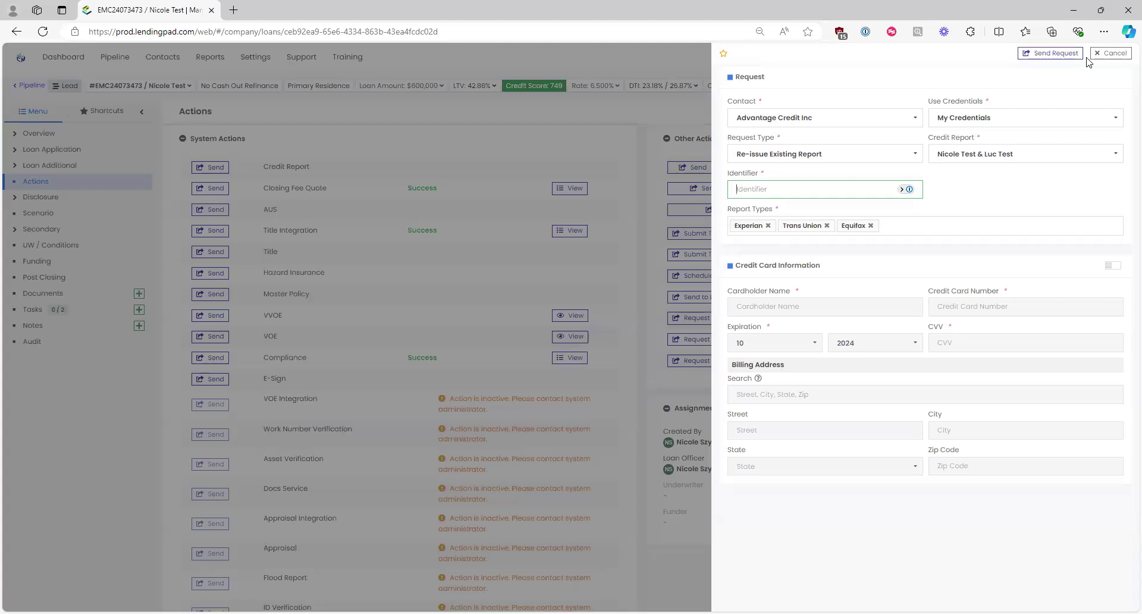
# Step: Close the credit report request without sending and scroll the loan's Actions list
pyautogui.click(1107, 55)
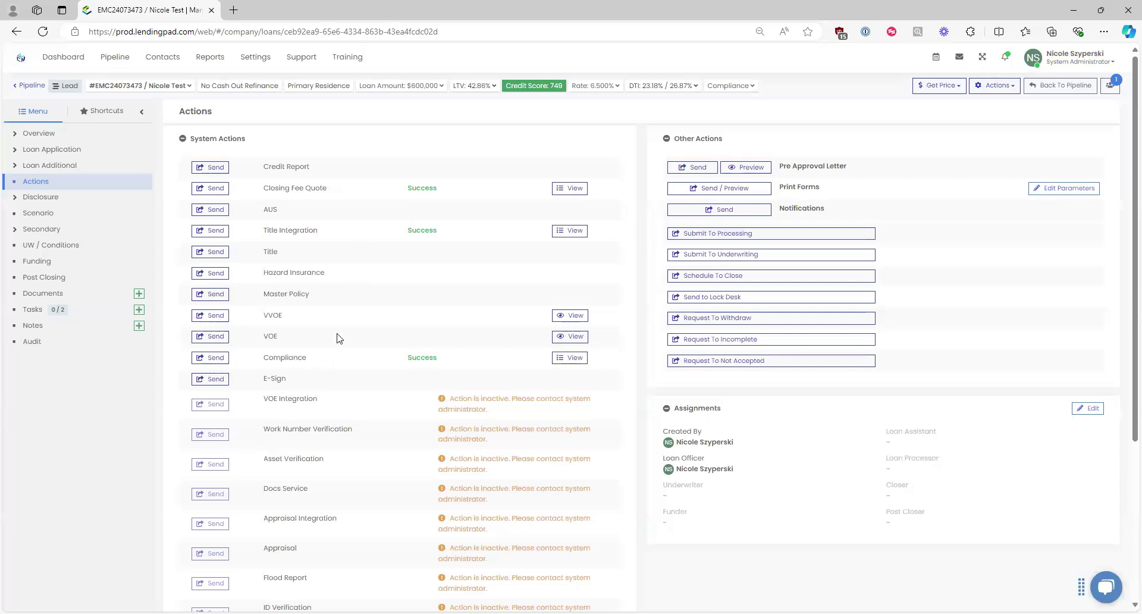
pyautogui.scroll(-4, 364, 288)
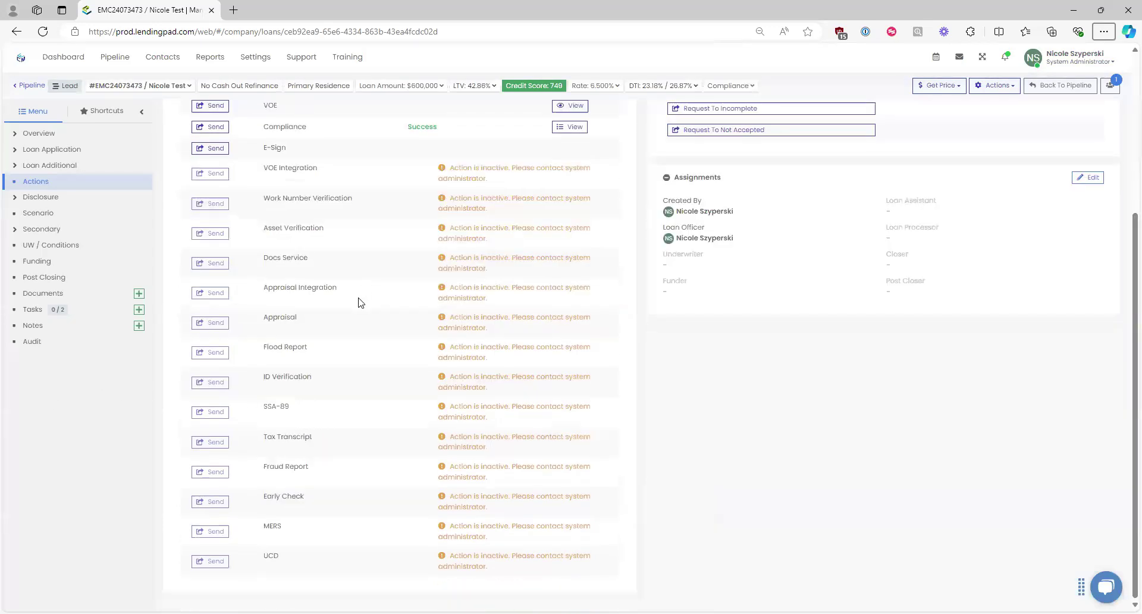
pyautogui.scroll(4, 360, 301)
# Step: Highlight the Compliance, Hazard Insurance and AUS entries in the System Actions list
pyautogui.doubleClick(424, 358)
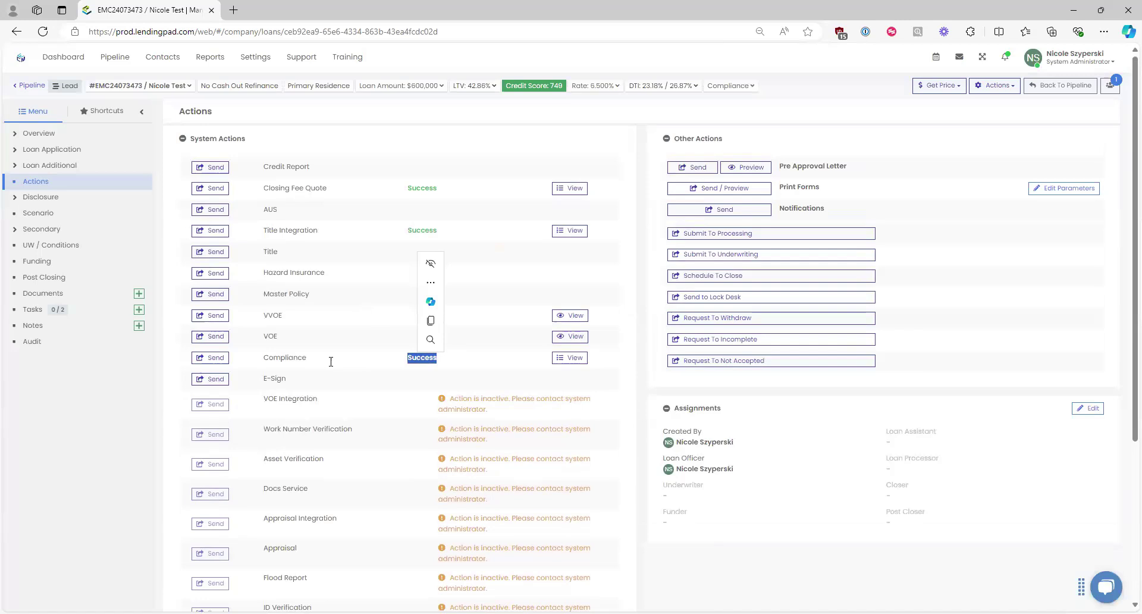
pyautogui.doubleClick(279, 358)
pyautogui.moveTo(316, 363); pyautogui.dragTo(269, 272)
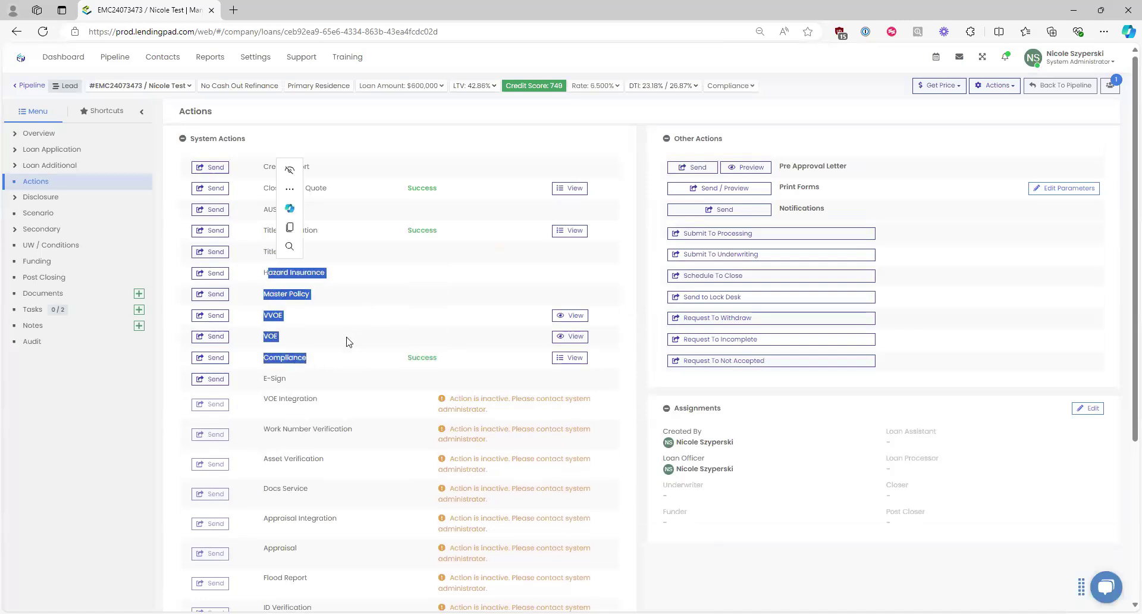
pyautogui.click(307, 364)
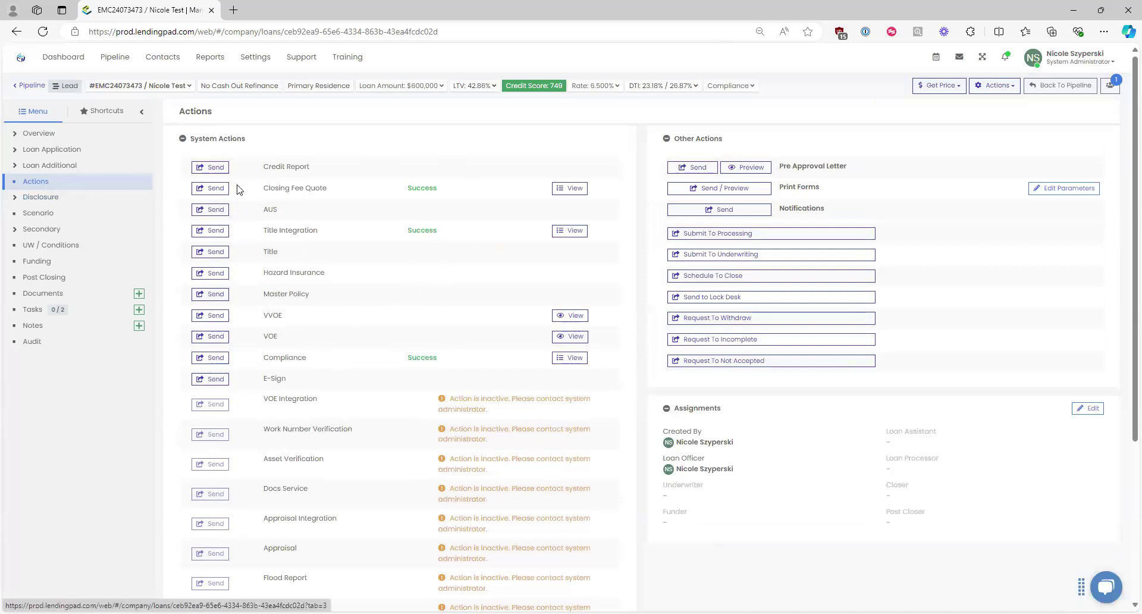
pyautogui.moveTo(283, 214); pyautogui.dragTo(248, 216)
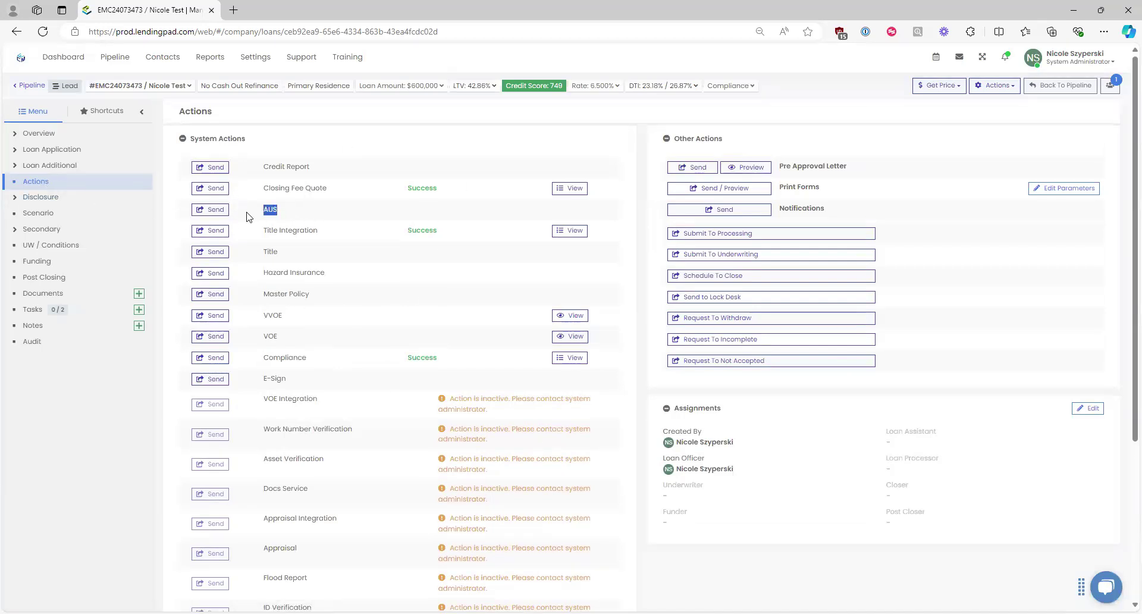
pyautogui.click(213, 211)
# Step: Start an AUS request with Fannie Mae(DO), Underwriting With Merge Credit and Preliminary Findings
pyautogui.click(212, 210)
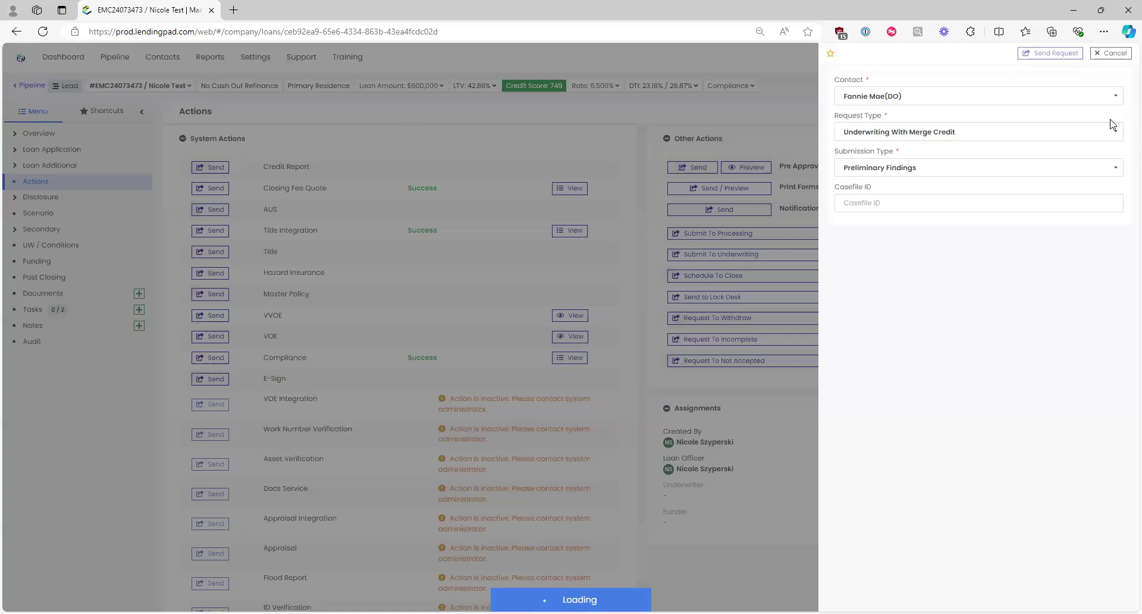
pyautogui.click(906, 104)
pyautogui.click(903, 114)
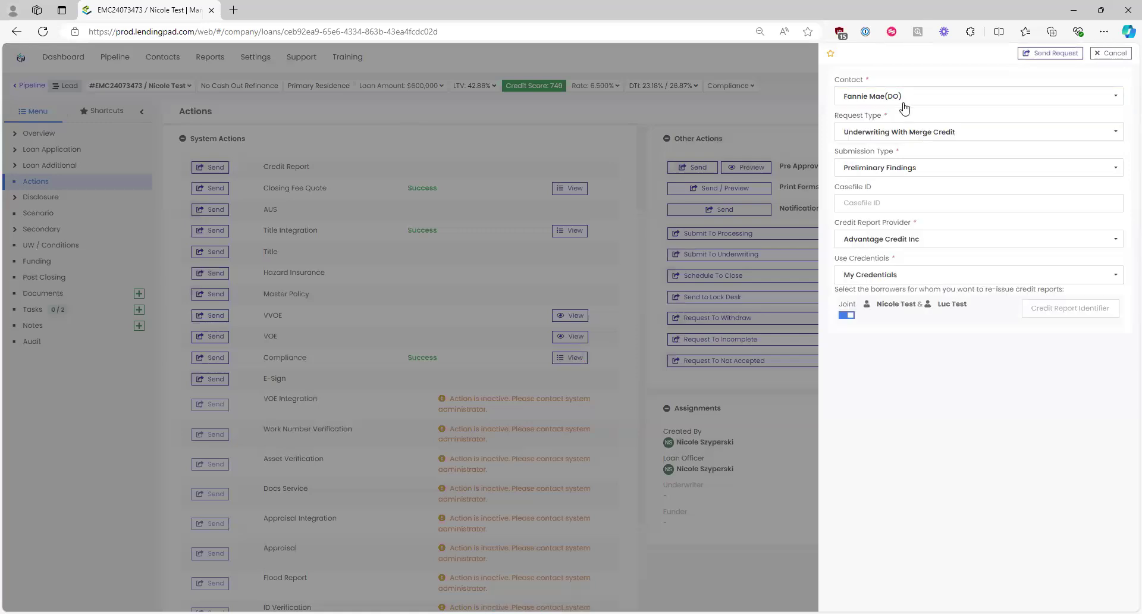
pyautogui.click(909, 132)
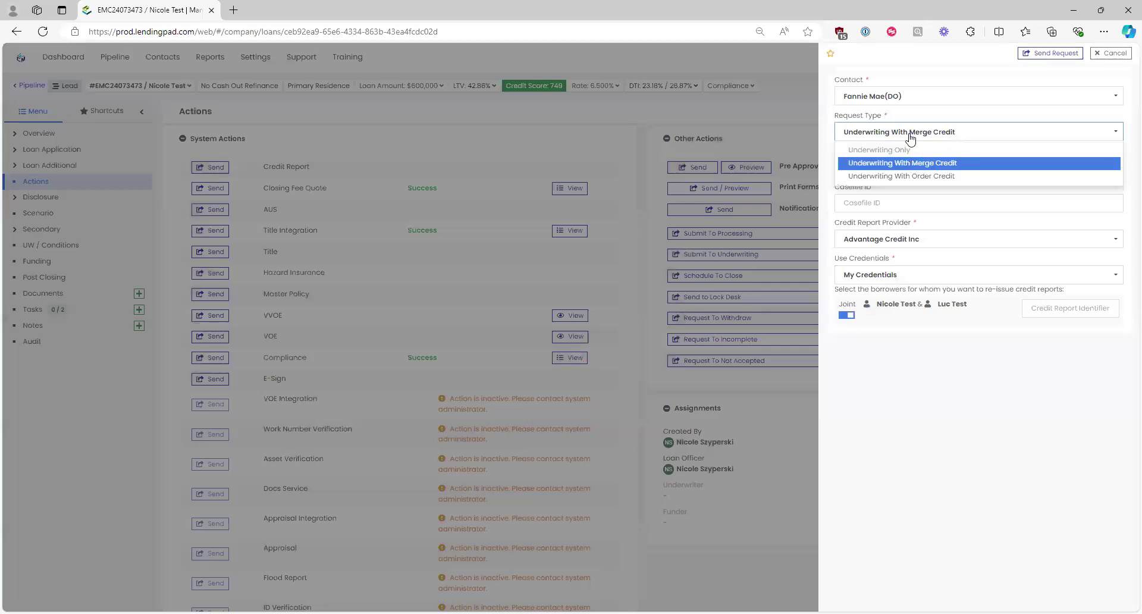
pyautogui.click(910, 156)
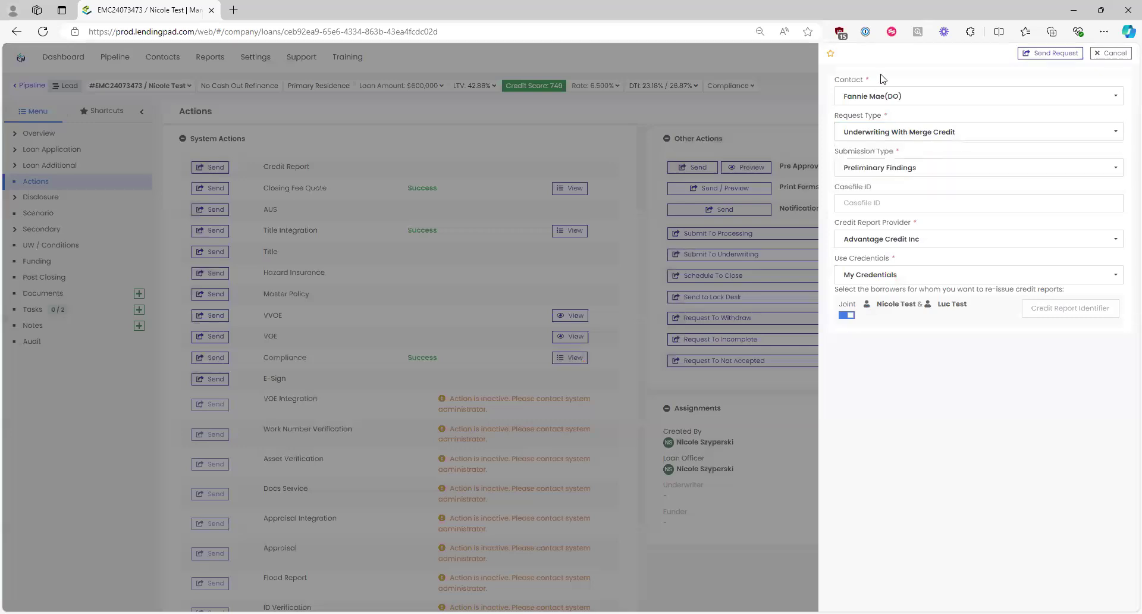
pyautogui.click(920, 163)
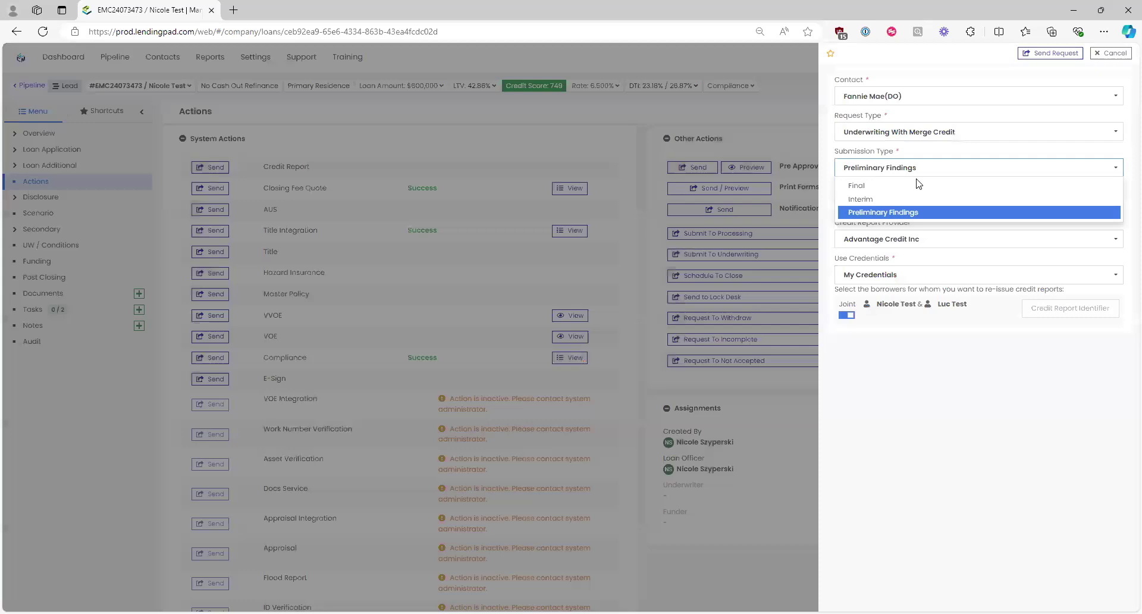
pyautogui.click(921, 213)
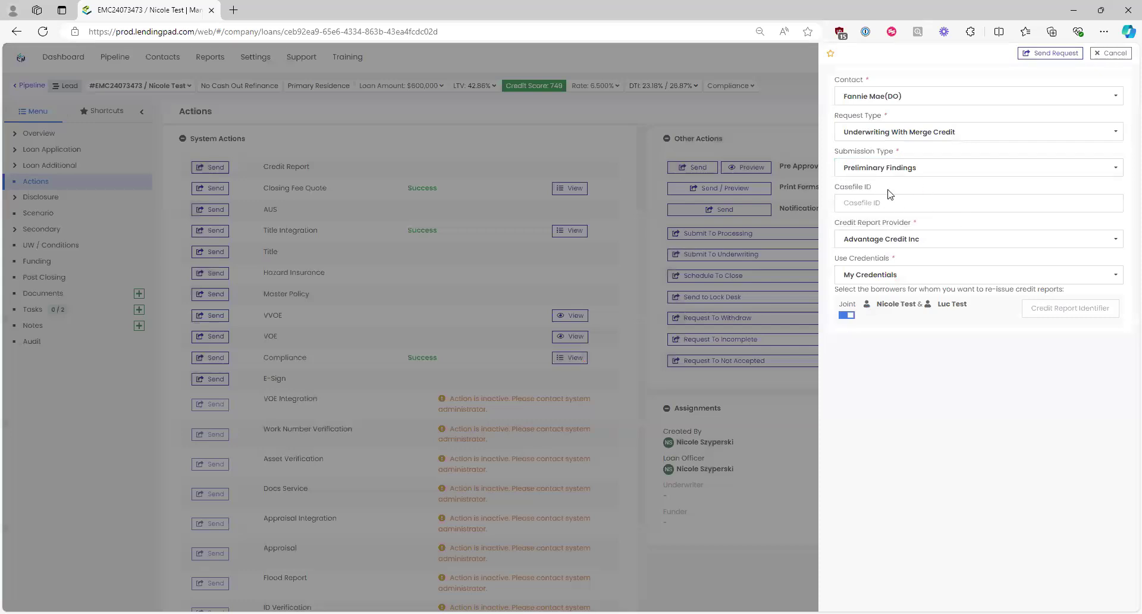
# Step: Keep Advantage Credit Inc as credit report provider and My Credentials as credentials
pyautogui.click(915, 245)
pyautogui.click(908, 257)
pyautogui.click(882, 277)
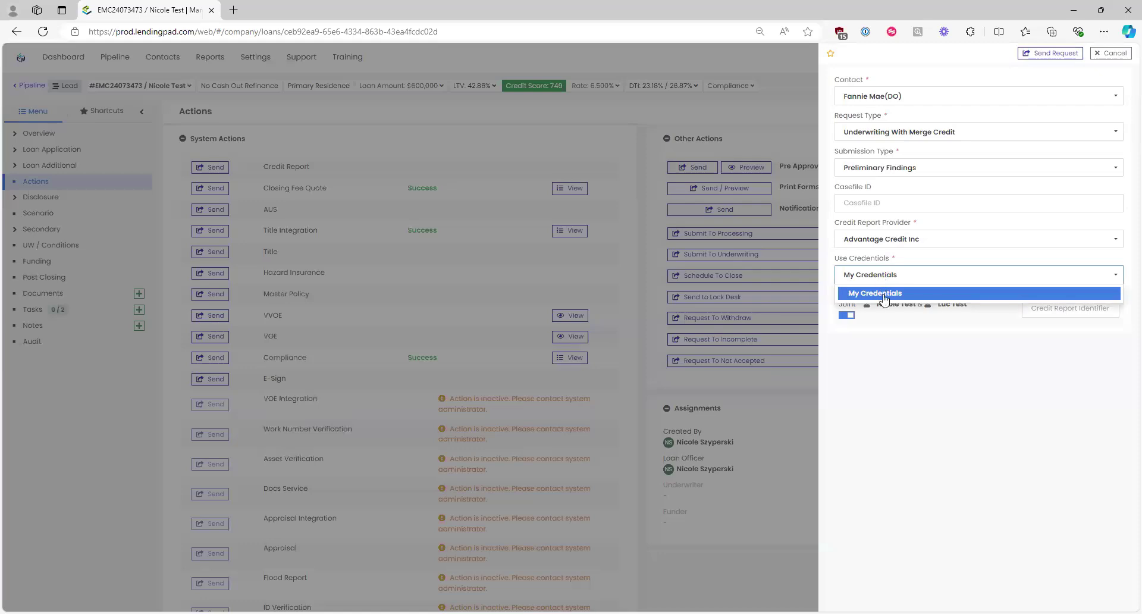
pyautogui.click(894, 291)
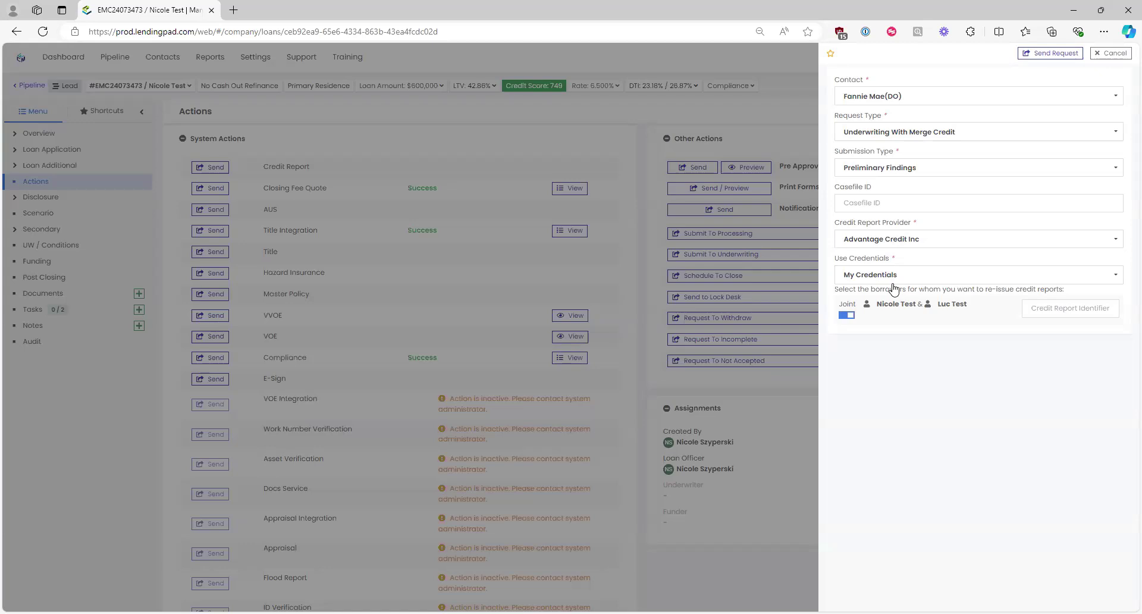
# Step: Type a credit report identifier into the AUS request, then clear it again
pyautogui.click(1057, 308)
pyautogui.hotkey('ctrl', 'a')
pyautogui.press('BackSpace')
# Step: Change the AUS request's submission type to Final
pyautogui.click(1024, 307)
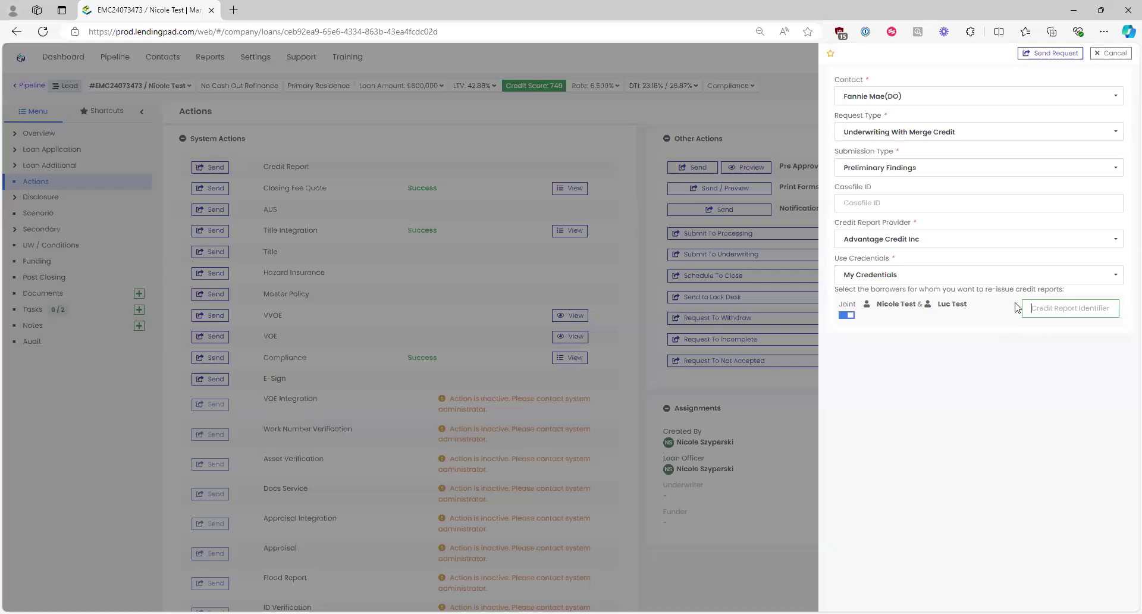
pyautogui.click(904, 169)
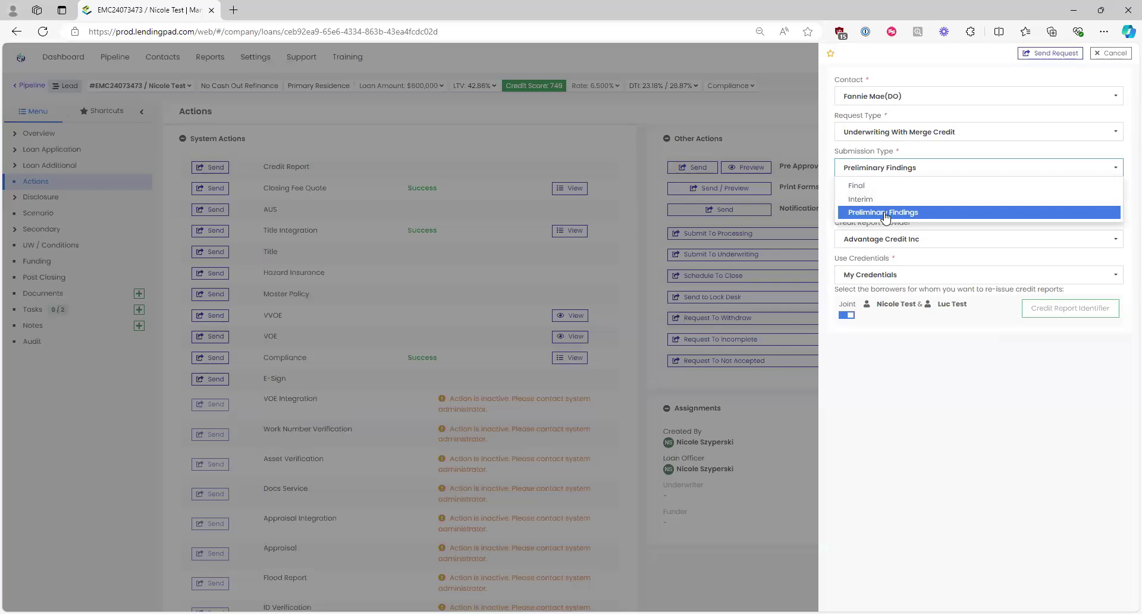
pyautogui.click(886, 187)
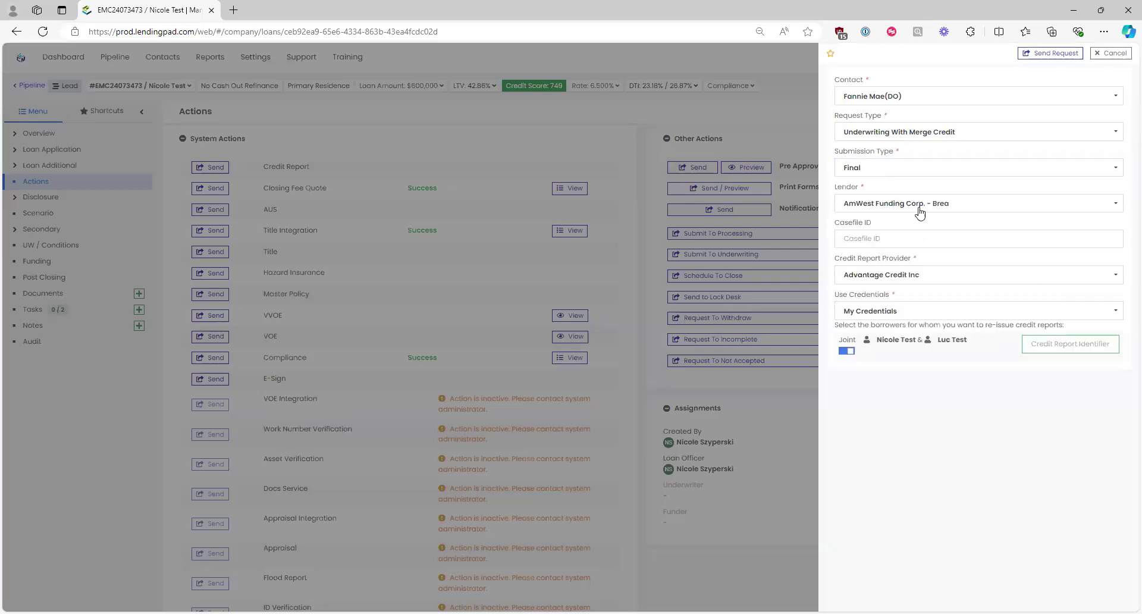
pyautogui.moveTo(864, 186); pyautogui.dragTo(832, 191)
pyautogui.click(832, 197)
# Step: Choose NexBank as lender, then cancel the AUS request without sending
pyautogui.click(905, 208)
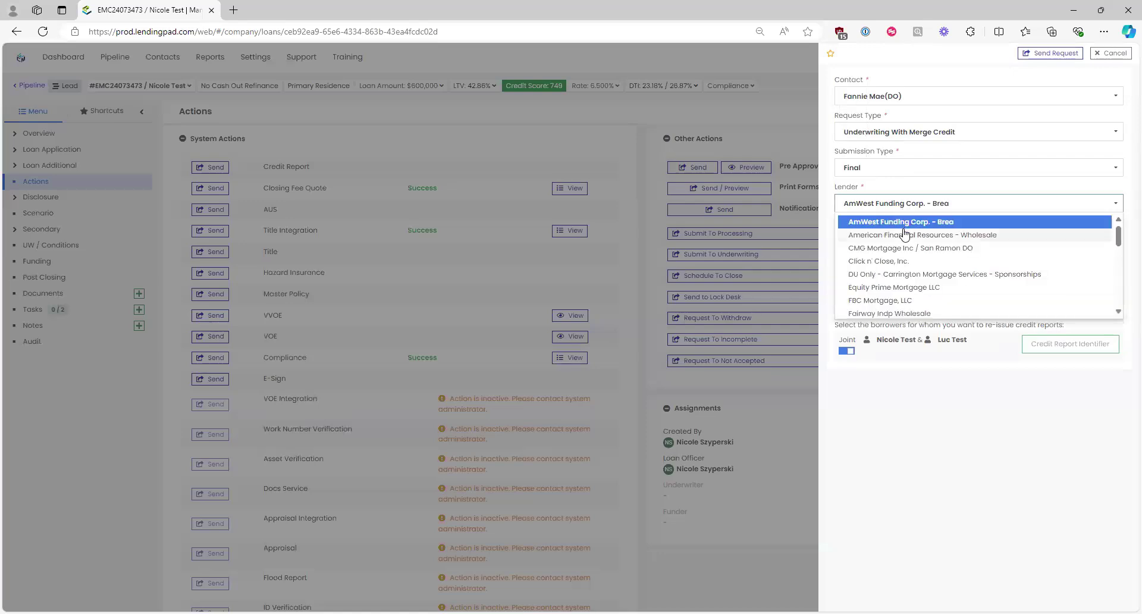
pyautogui.scroll(-10, 904, 231)
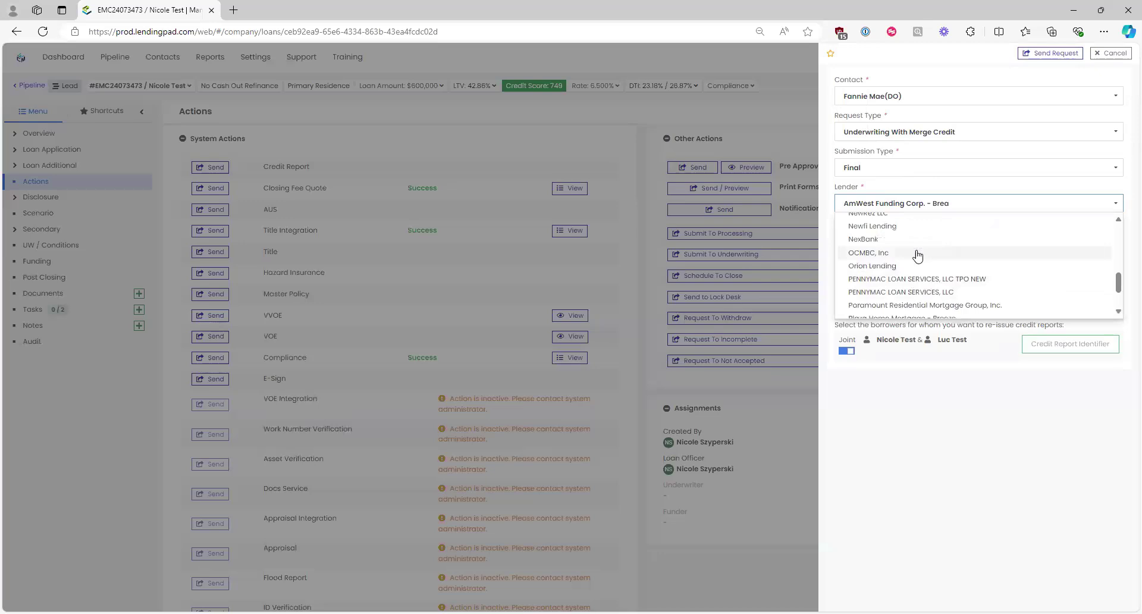
pyautogui.click(917, 250)
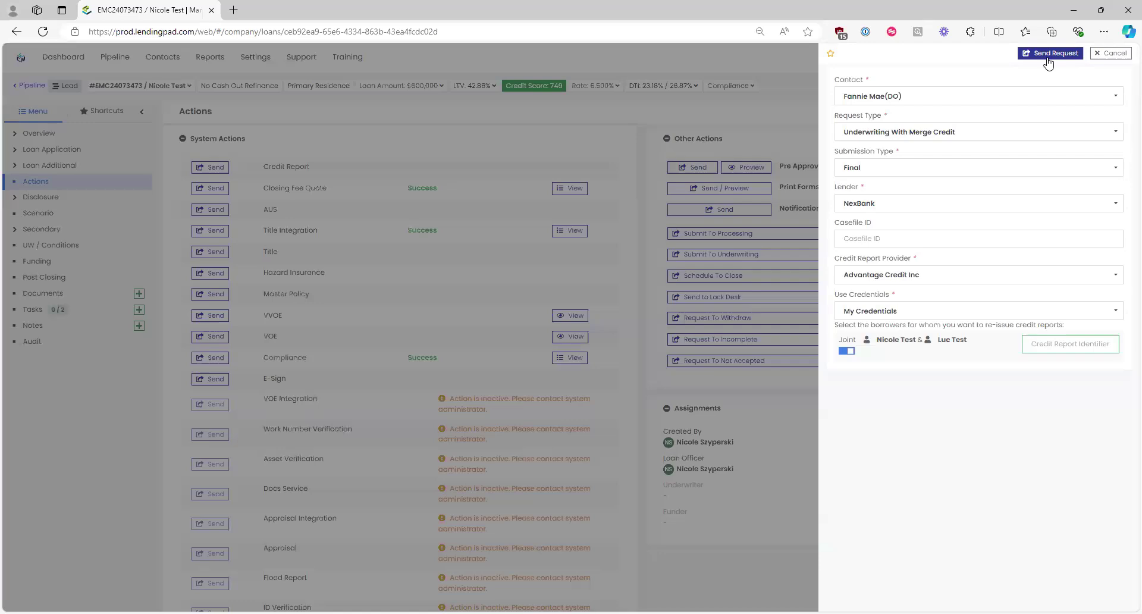
pyautogui.click(1111, 53)
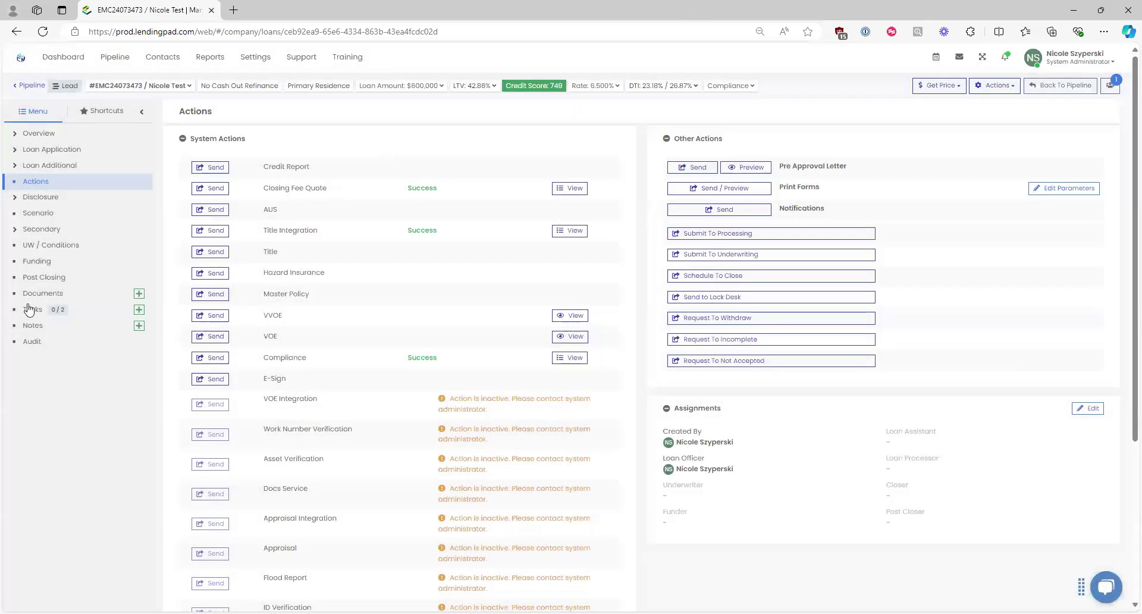
# Step: Go to the loan's Overview page from the left menu
pyautogui.click(210, 210)
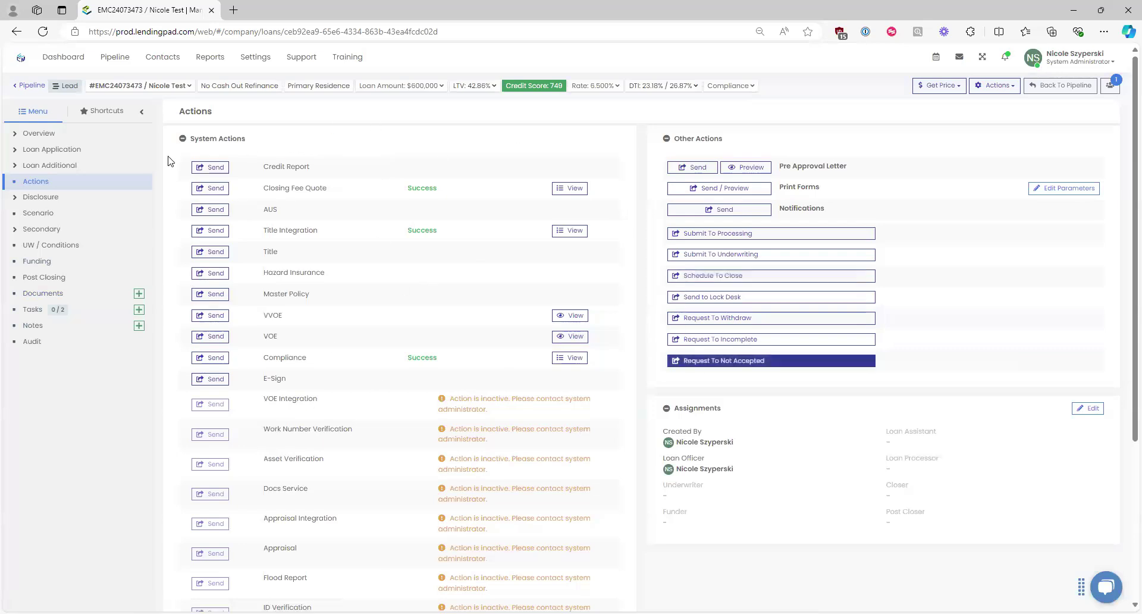
pyautogui.click(30, 137)
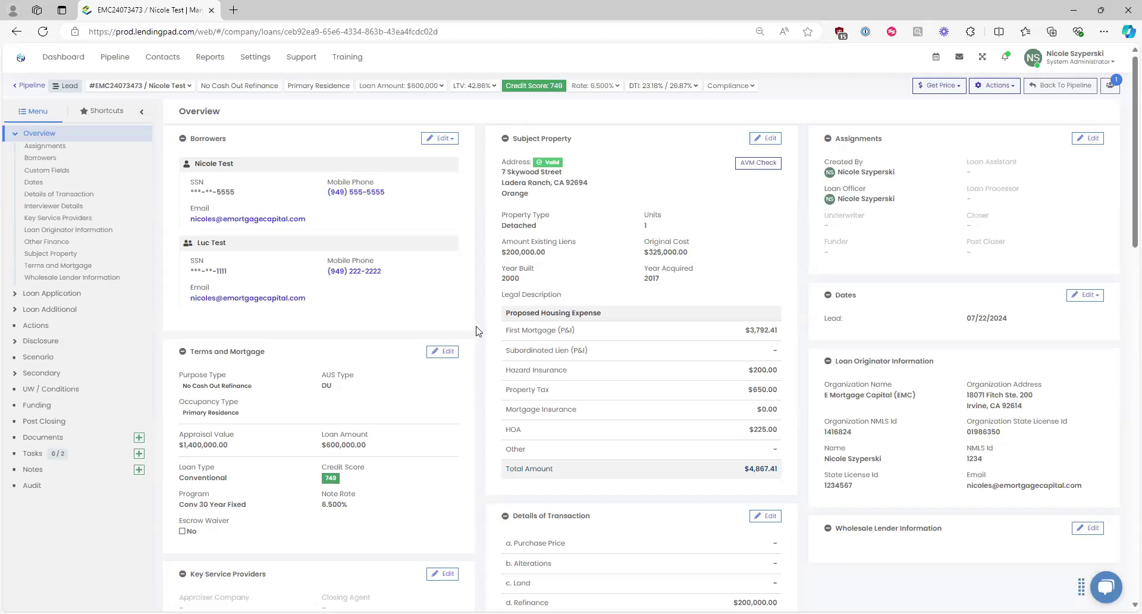
# Step: Edit the loan's Custom Fields and choose UWM as Correspondent Lender
pyautogui.scroll(-7, 476, 331)
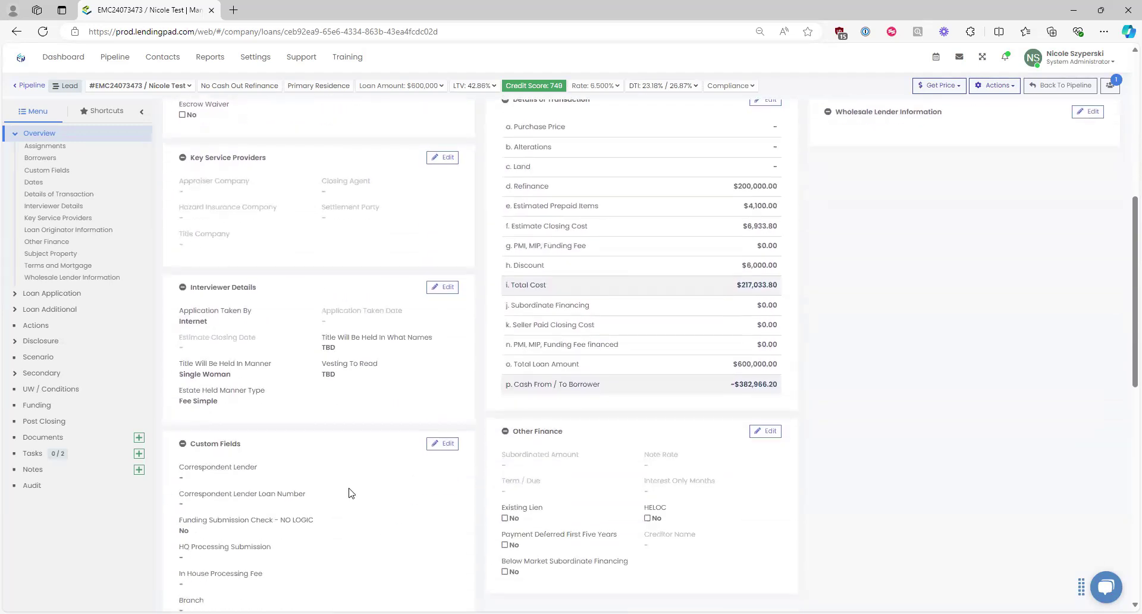
pyautogui.scroll(-3, 349, 492)
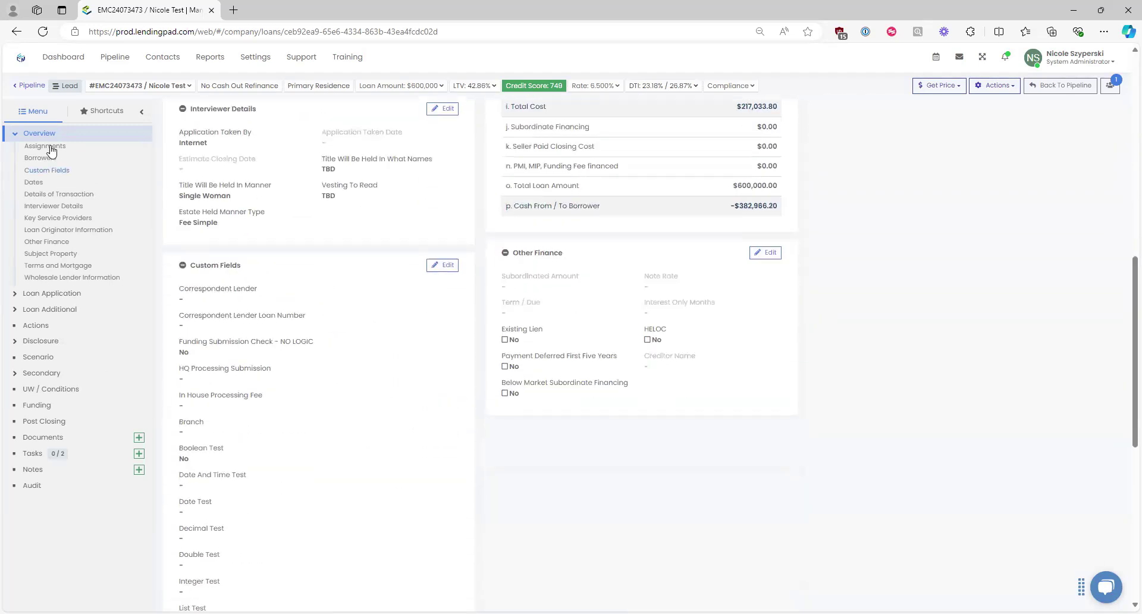
pyautogui.click(47, 172)
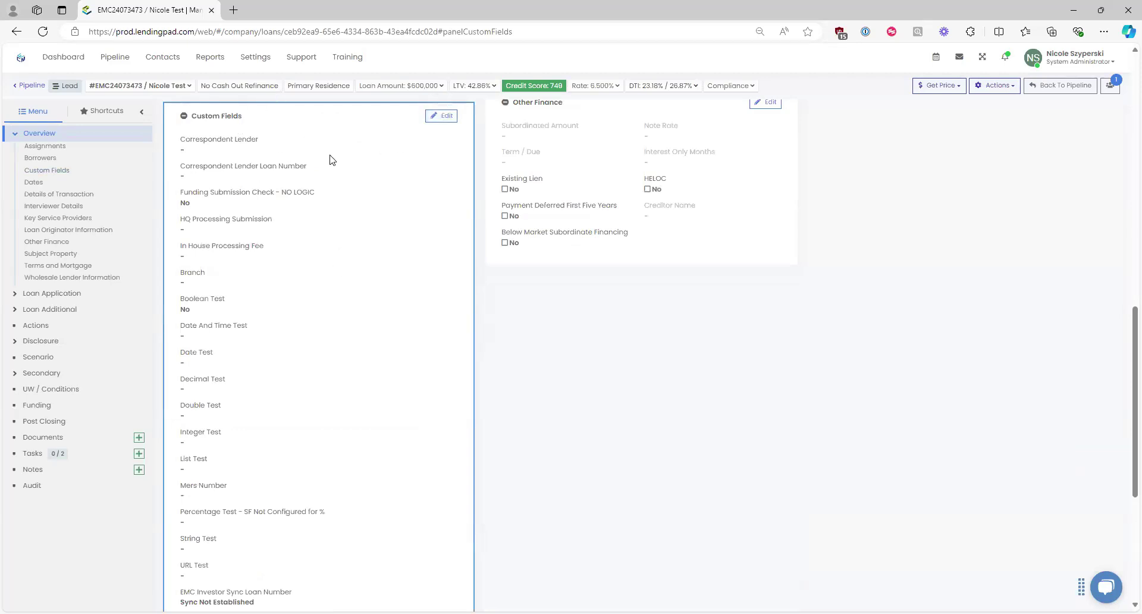
pyautogui.click(444, 114)
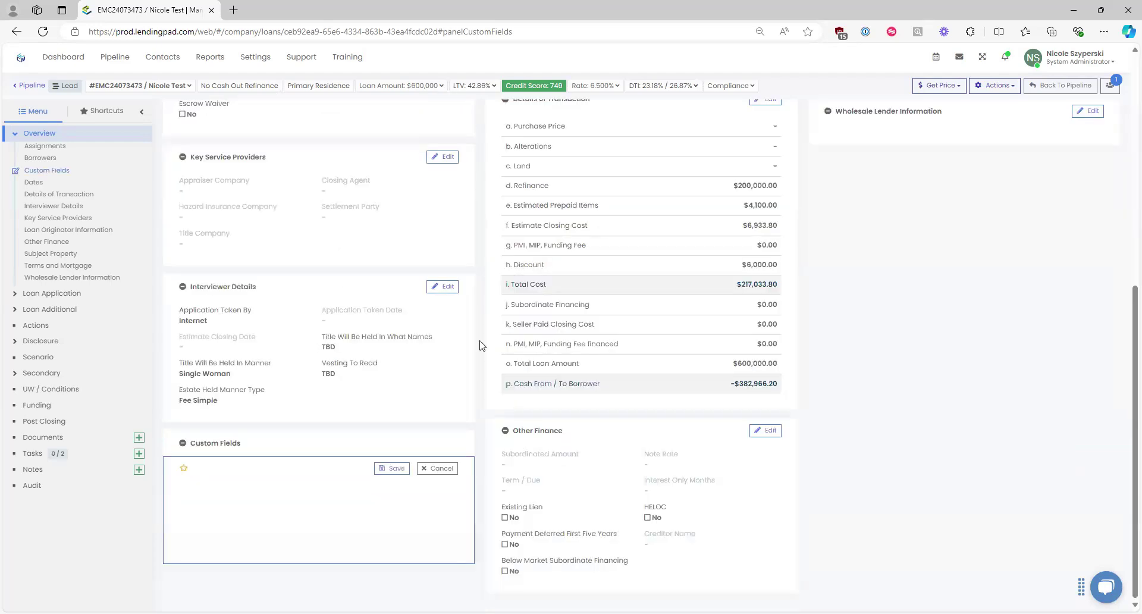
pyautogui.click(219, 171)
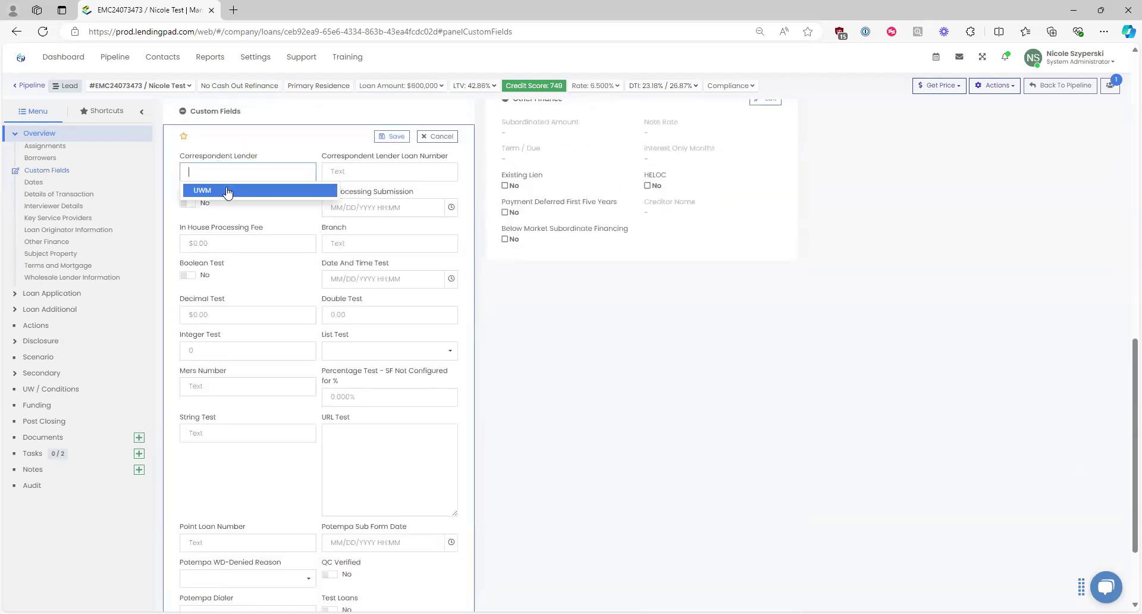
pyautogui.click(226, 190)
# Step: Start typing the Correspondent Lender Loan Number, correcting mistyped digits
pyautogui.click(345, 175)
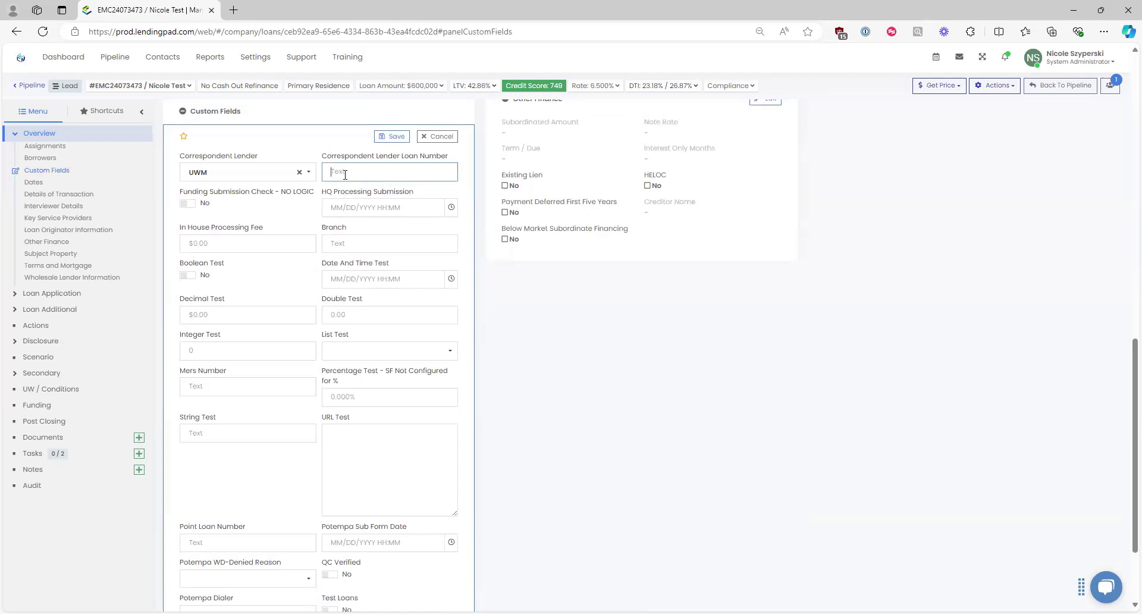
pyautogui.write('22222')
pyautogui.scroll(-2, 711, 459)
pyautogui.moveTo(155, 459); pyautogui.dragTo(375, 296)
pyautogui.click(538, 347)
# Step: Re-enter the full Correspondent Lender Loan Number and save the custom fields
pyautogui.scroll(8, 538, 346)
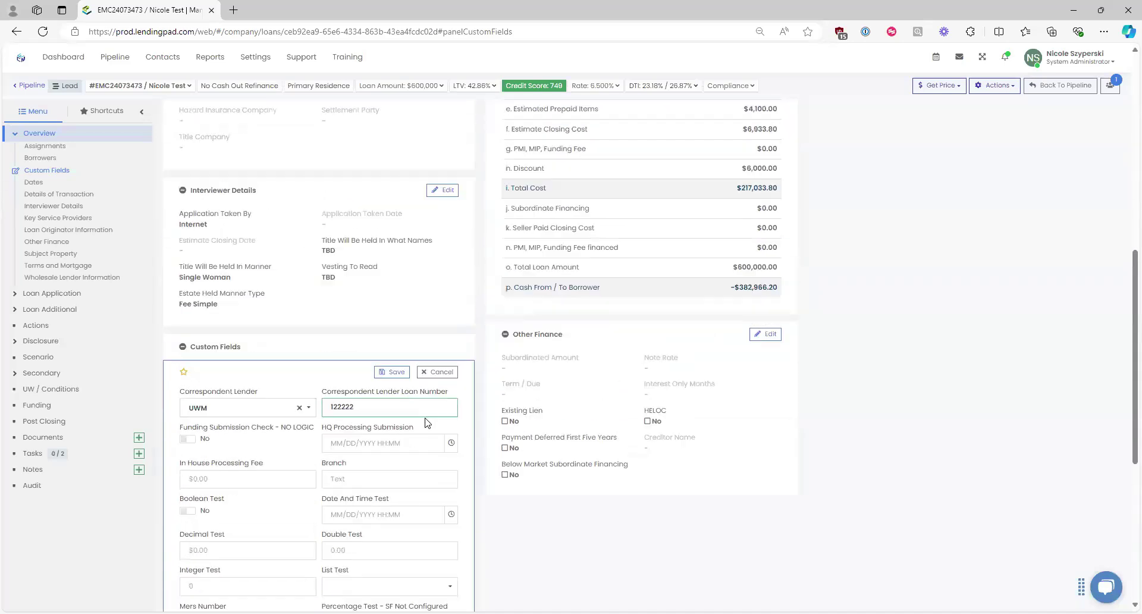
pyautogui.tripleClick(850, 137)
pyautogui.click(892, 219)
pyautogui.scroll(-3, 381, 396)
pyautogui.moveTo(355, 350); pyautogui.dragTo(301, 354)
pyautogui.write('15222222')
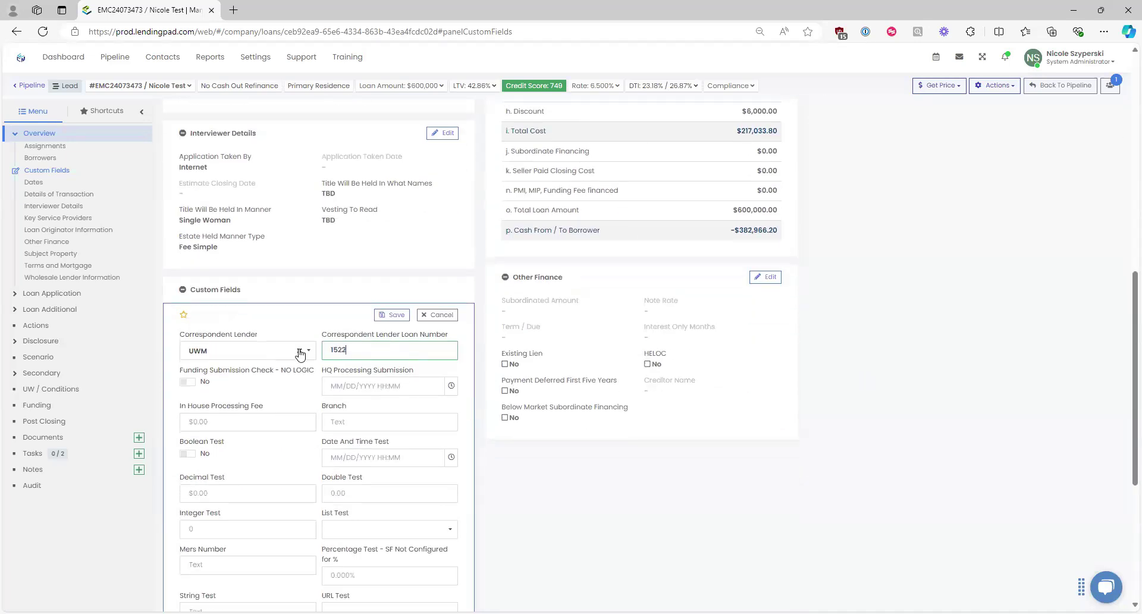
pyautogui.click(393, 315)
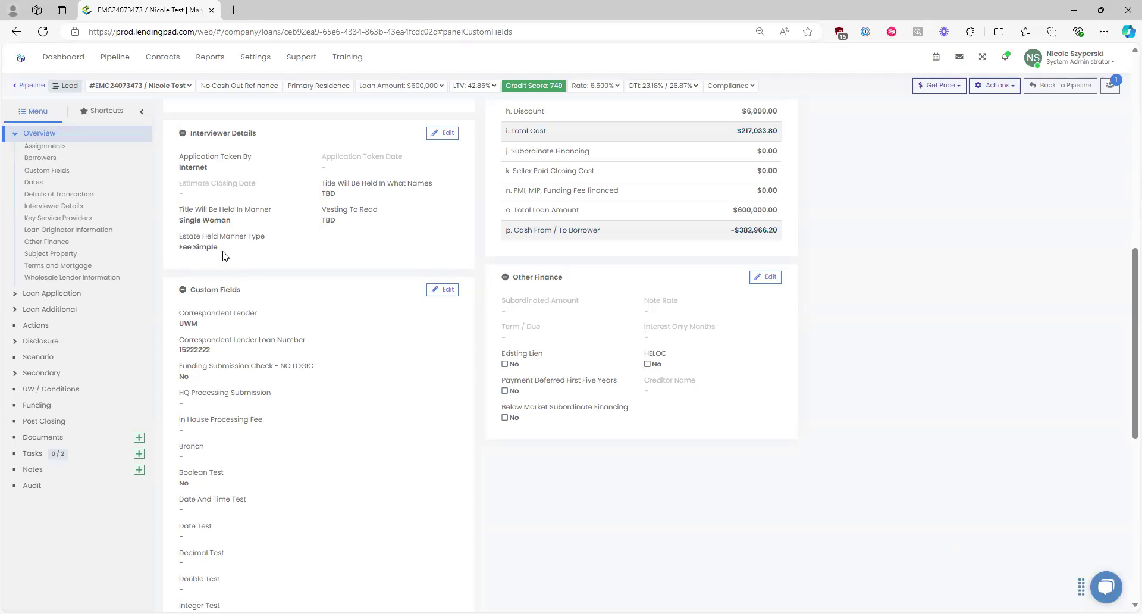
pyautogui.scroll(4, 1004, 259)
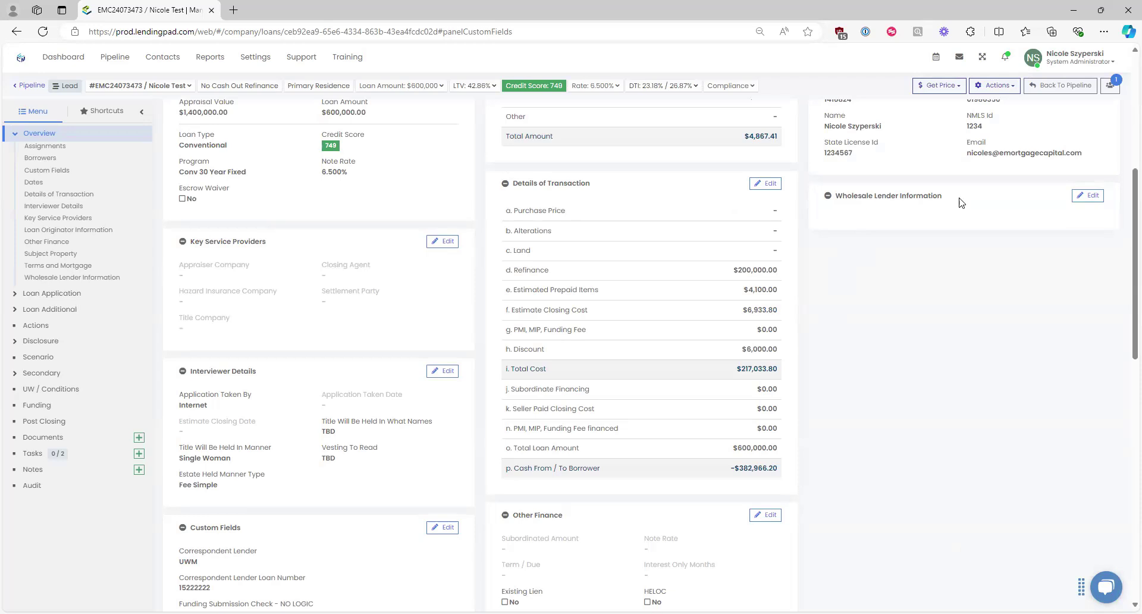
# Step: Expand Loan Additional in the sidebar and open the Additional page
pyautogui.moveTo(948, 198); pyautogui.dragTo(804, 201)
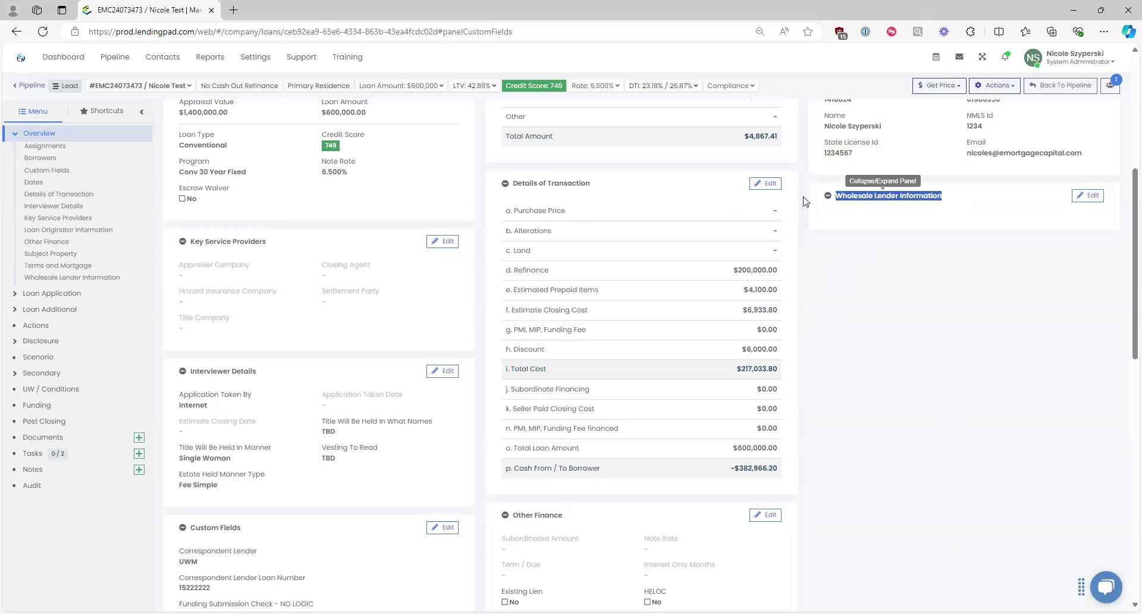
pyautogui.click(229, 537)
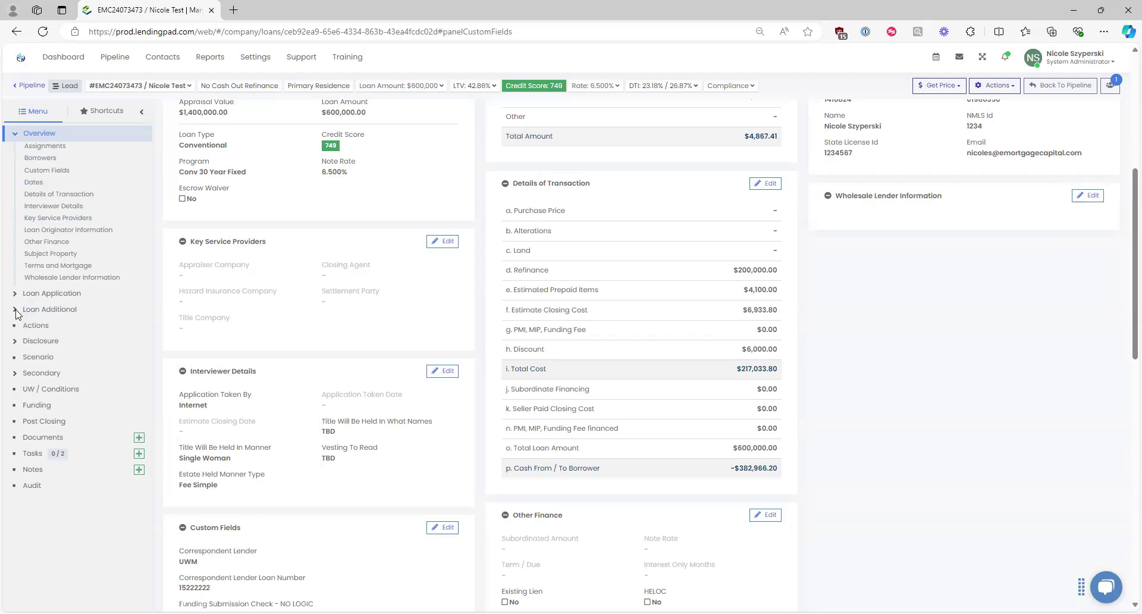
pyautogui.click(16, 310)
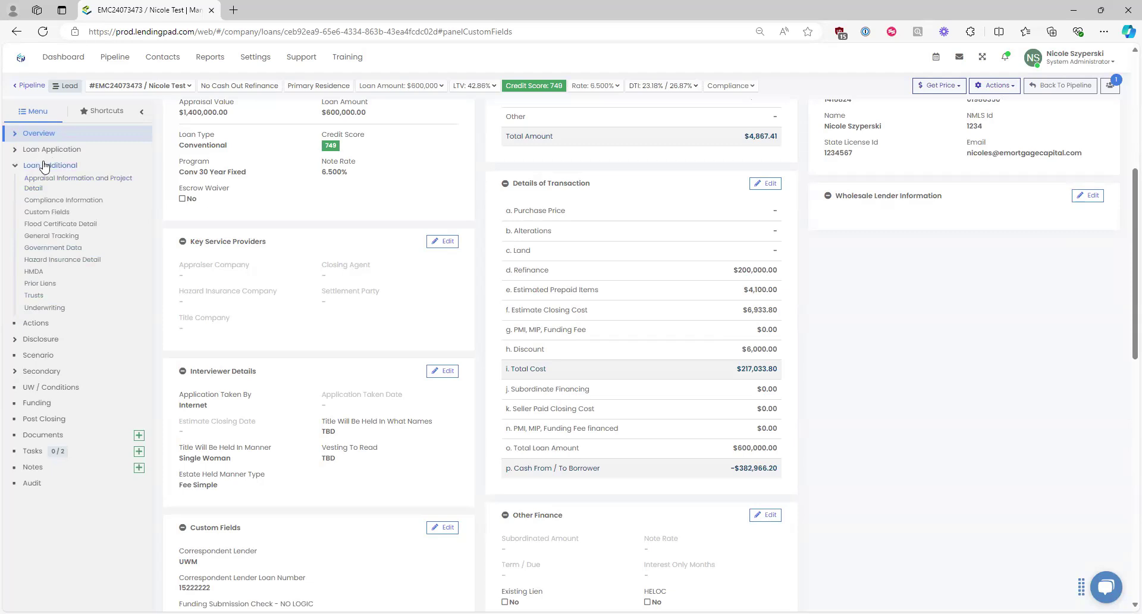
pyautogui.click(44, 166)
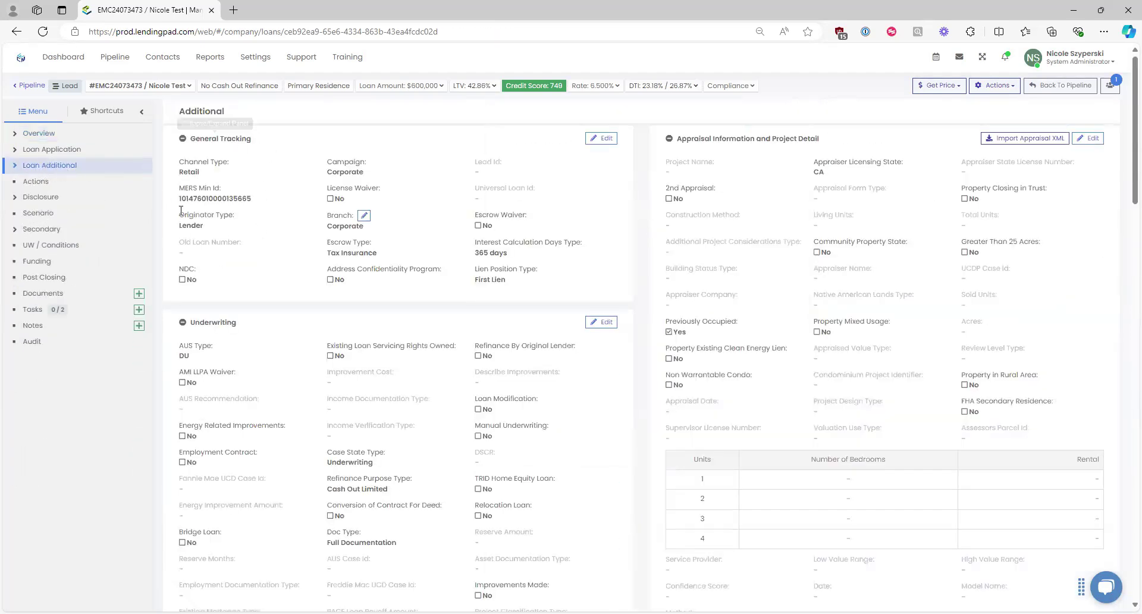
# Step: Select the MERS Min Id value, then edit and save the General Tracking details
pyautogui.tripleClick(197, 141)
pyautogui.moveTo(179, 200); pyautogui.dragTo(255, 202)
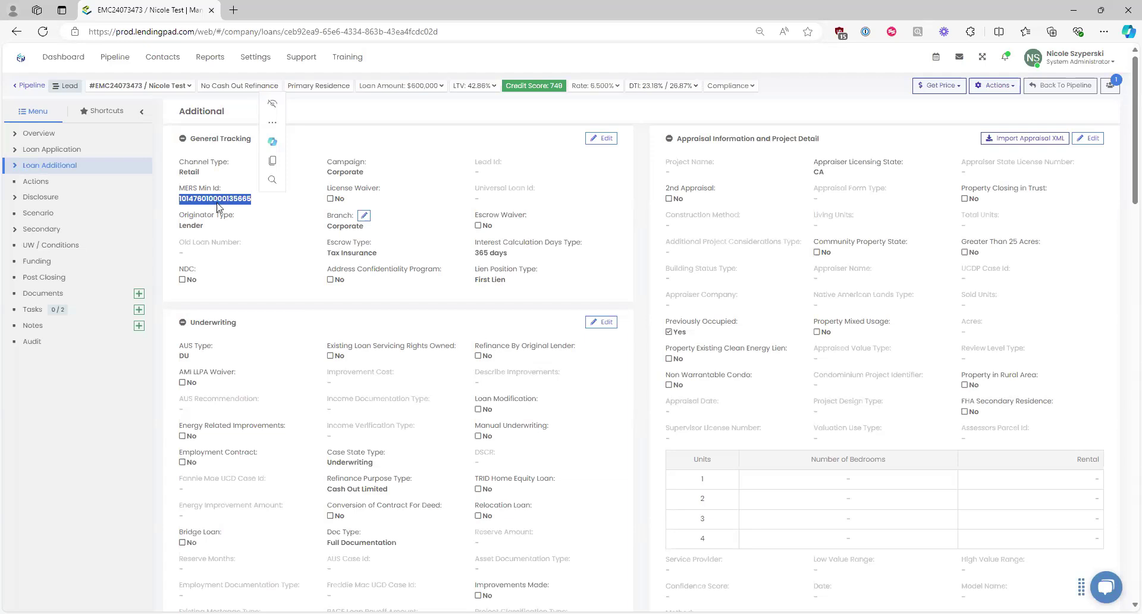
pyautogui.click(275, 229)
pyautogui.moveTo(258, 201); pyautogui.dragTo(180, 200)
pyautogui.moveTo(262, 205); pyautogui.dragTo(179, 201)
pyautogui.click(244, 202)
pyautogui.doubleClick(187, 203)
pyautogui.click(211, 209)
pyautogui.click(603, 141)
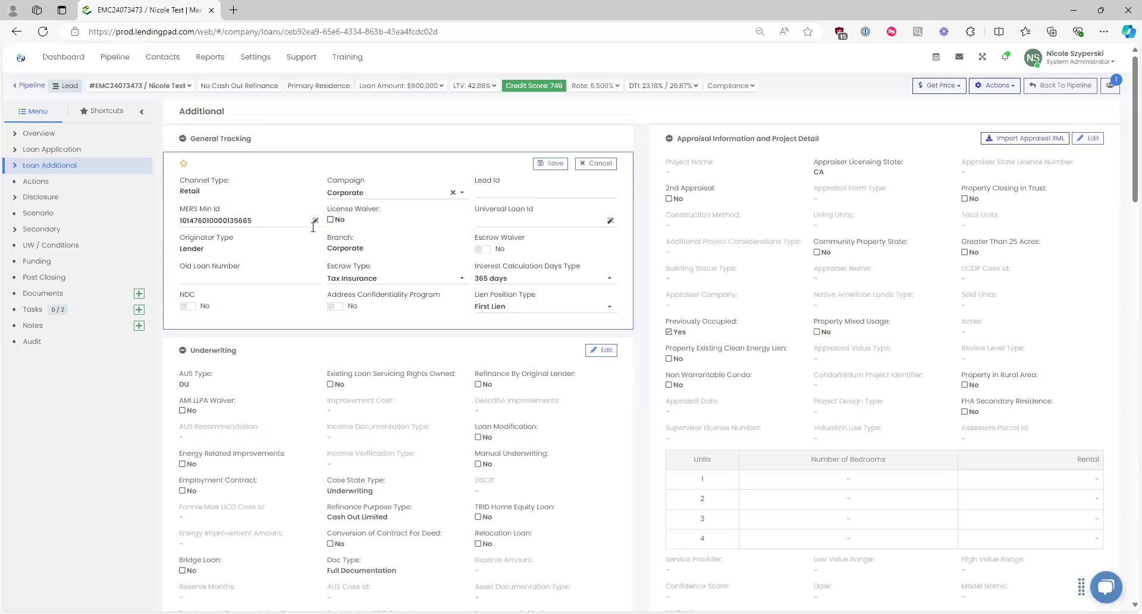
pyautogui.click(563, 164)
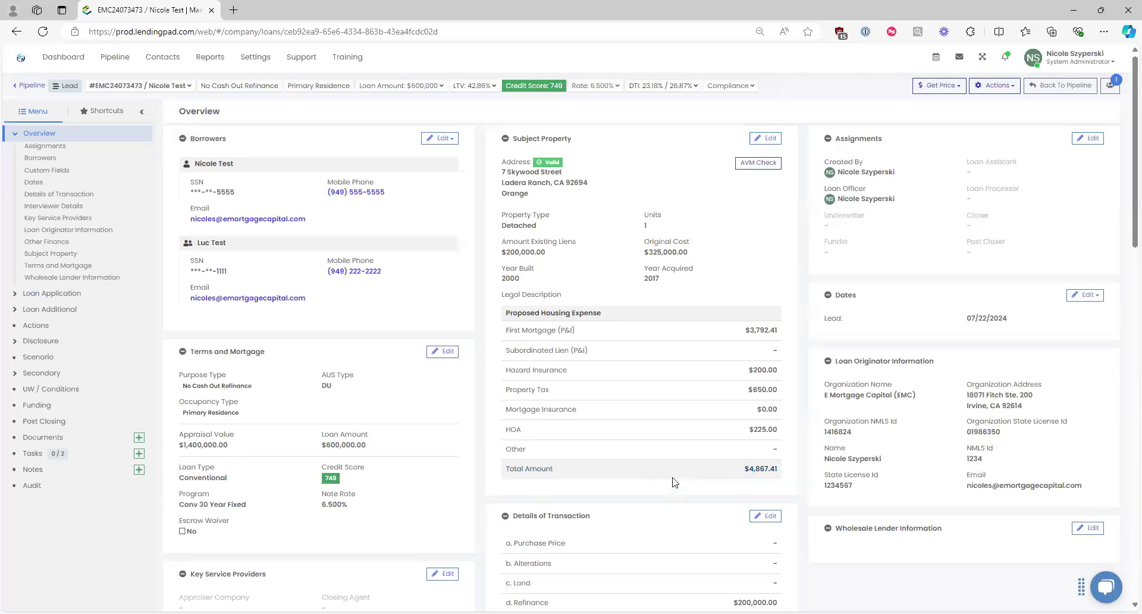
# Step: Delete the Correspondent Lender Loan Number, clear Correspondent Lender, and save Custom Fields
pyautogui.scroll(-2, 773, 524)
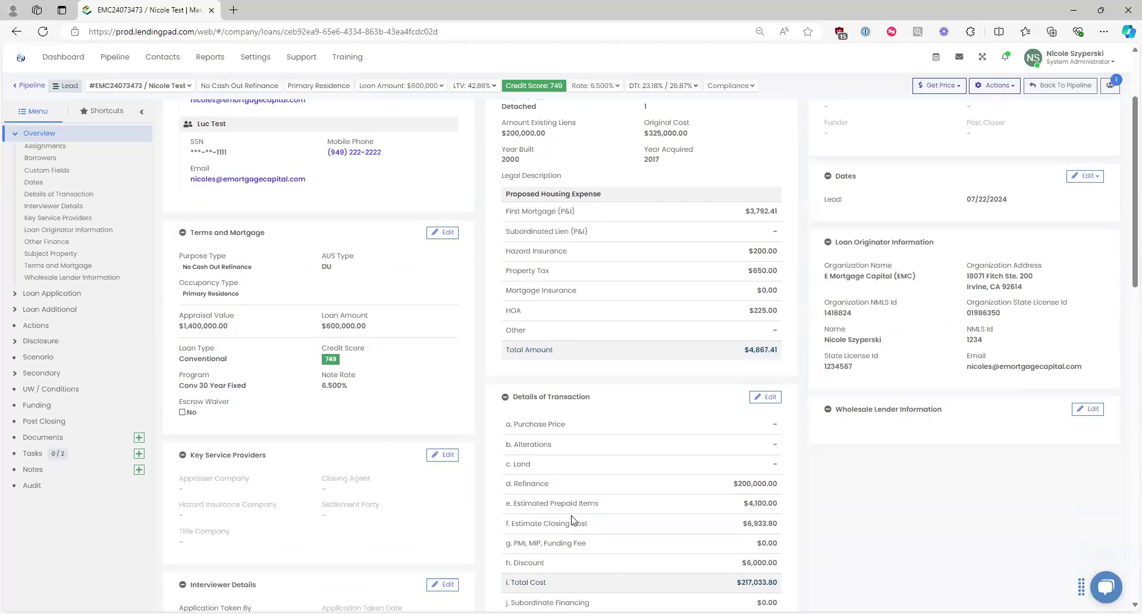
pyautogui.scroll(-3, 423, 467)
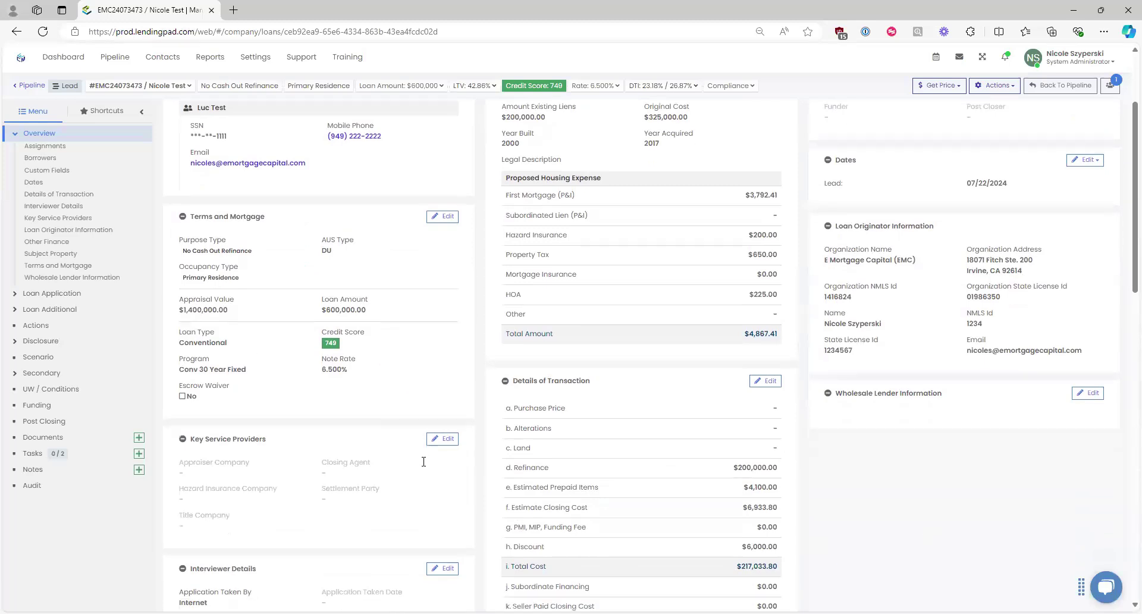
pyautogui.scroll(-3, 450, 404)
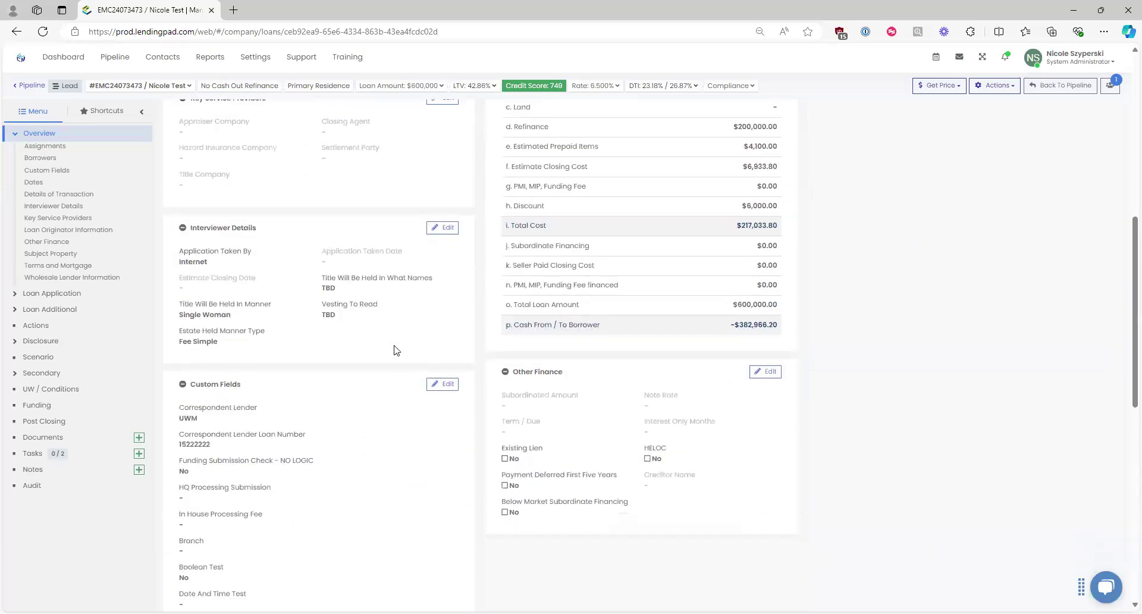
pyautogui.click(445, 383)
pyautogui.scroll(-2, 368, 368)
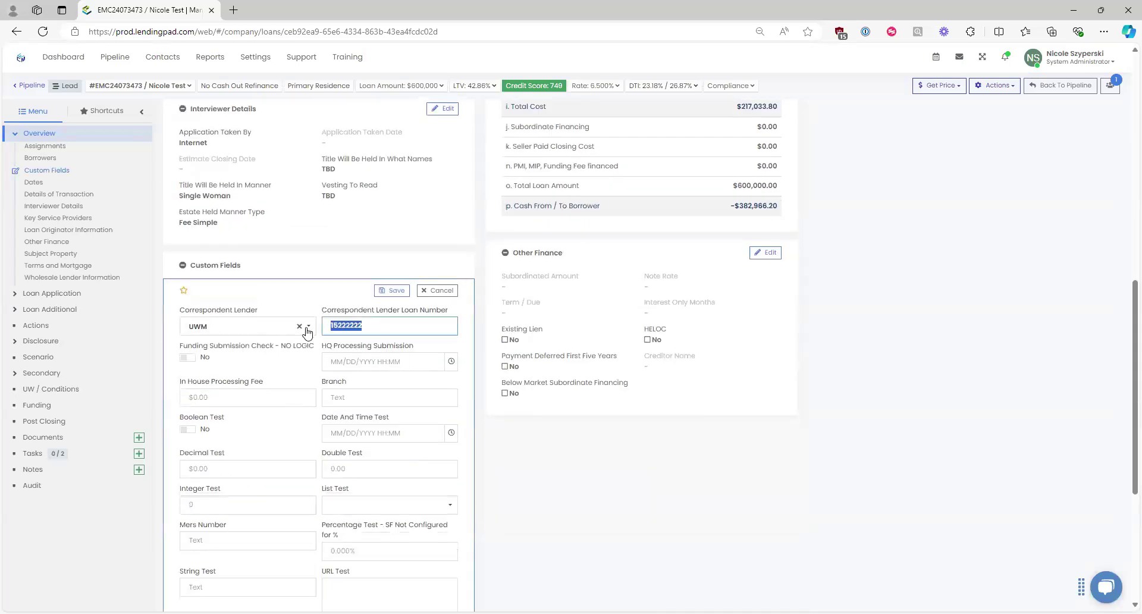
pyautogui.press('BackSpace')
pyautogui.click(299, 326)
pyautogui.click(392, 290)
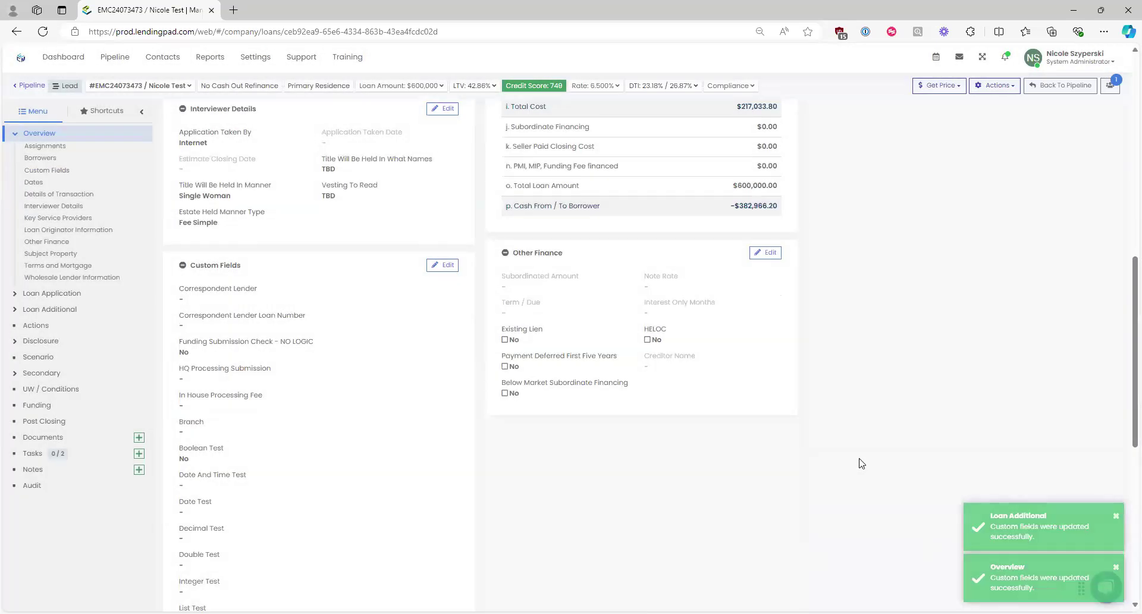
pyautogui.scroll(6, 864, 458)
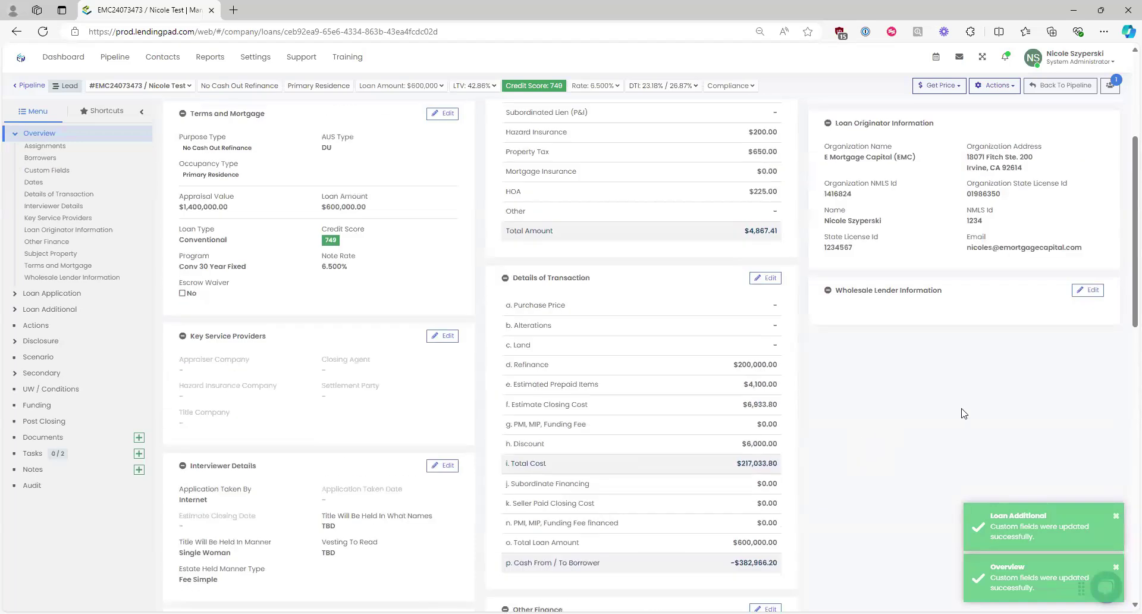
# Step: Search 'united', pick United Wholesale Mortgage, enter the lender loan number, and save
pyautogui.click(1088, 292)
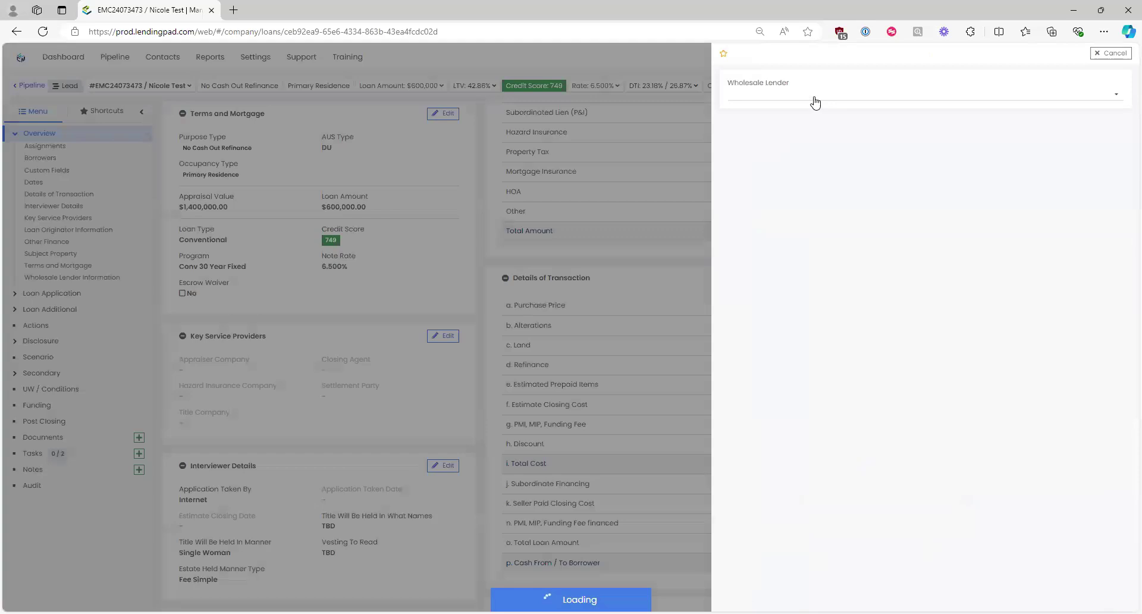
pyautogui.click(815, 96)
pyautogui.write('united')
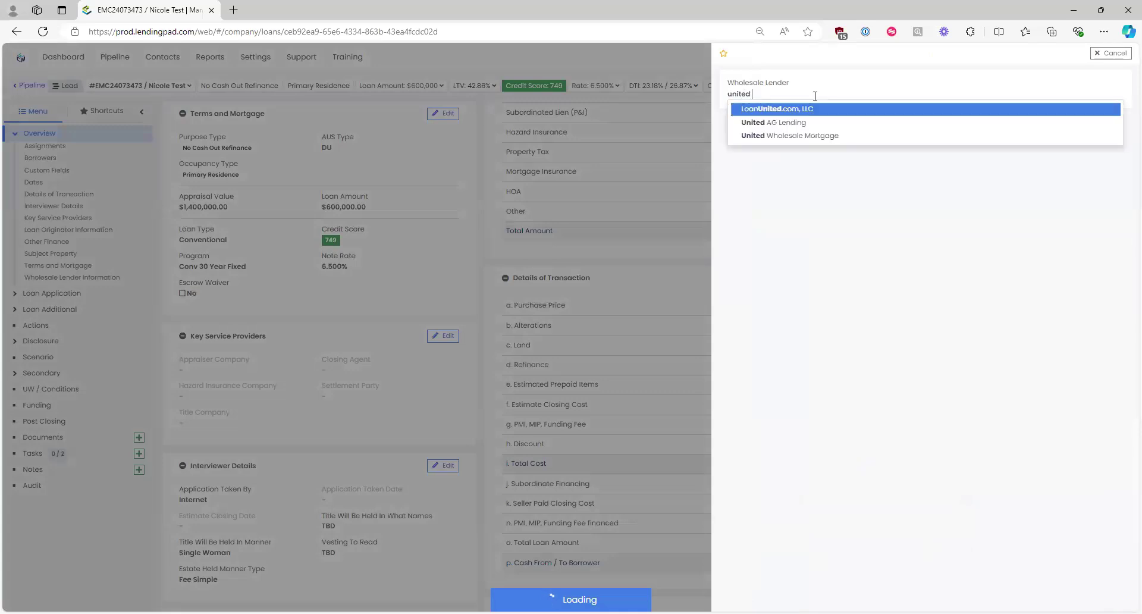
pyautogui.click(808, 137)
pyautogui.click(840, 149)
pyautogui.write('122')
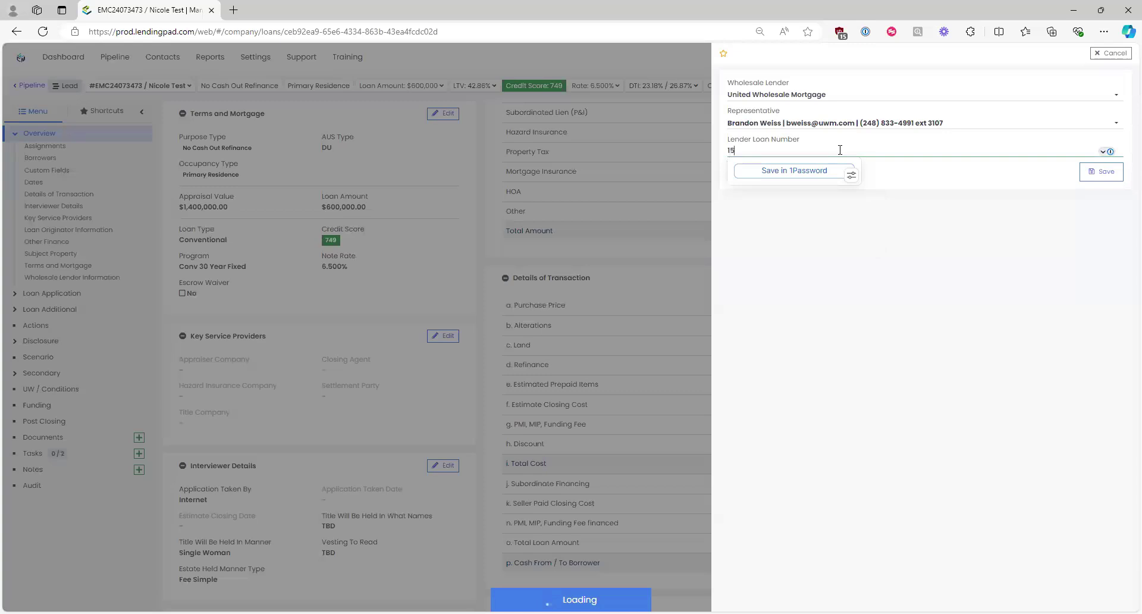
pyautogui.write('22222')
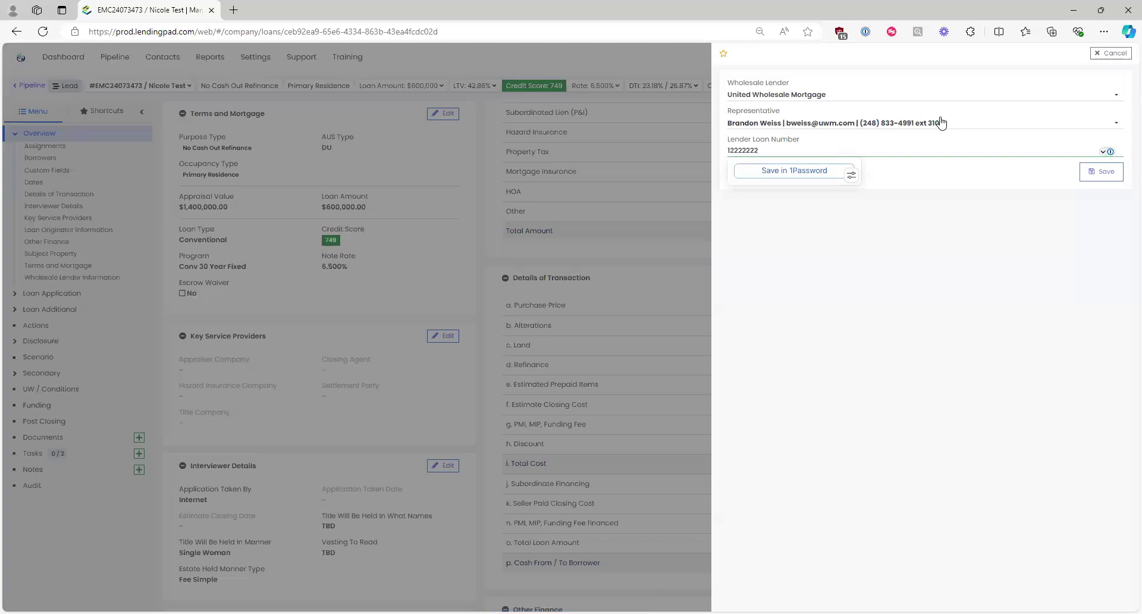
pyautogui.click(1103, 173)
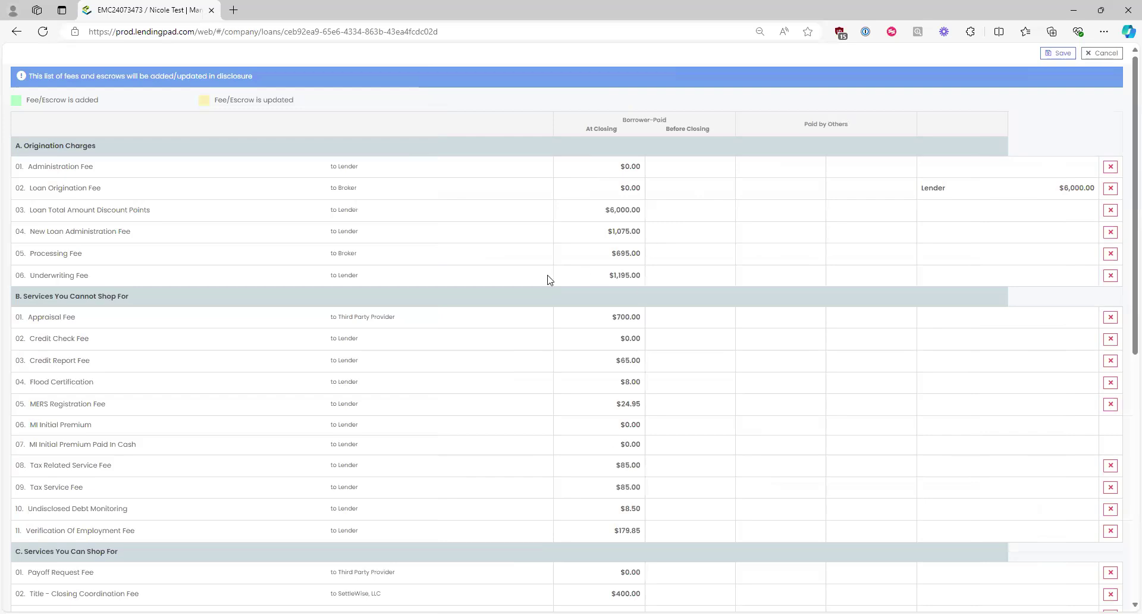
pyautogui.scroll(-2, 191, 311)
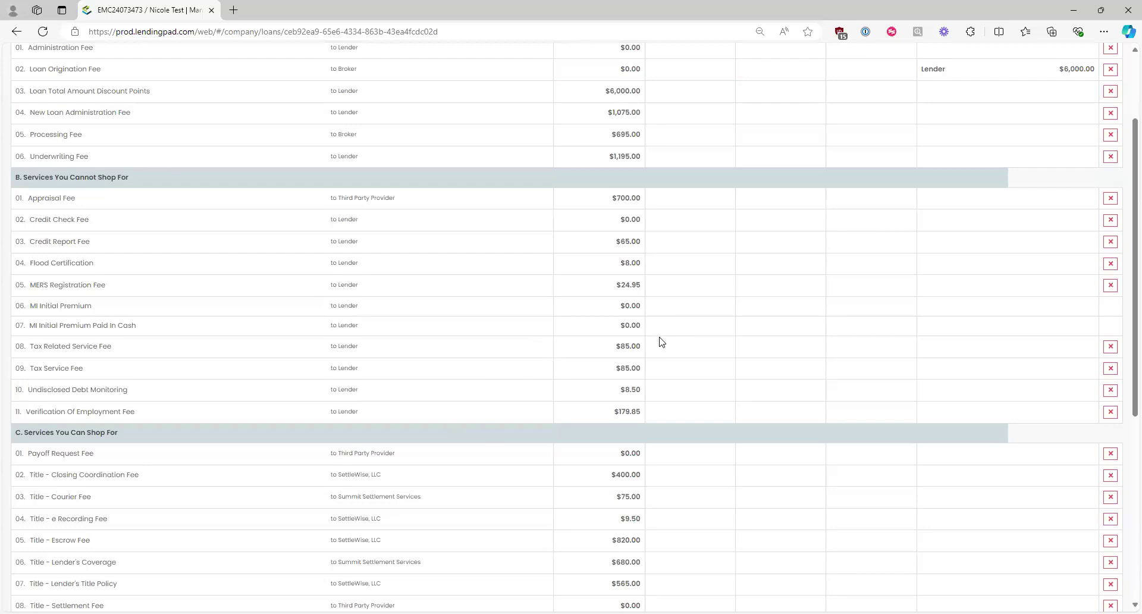
pyautogui.scroll(-3, 684, 368)
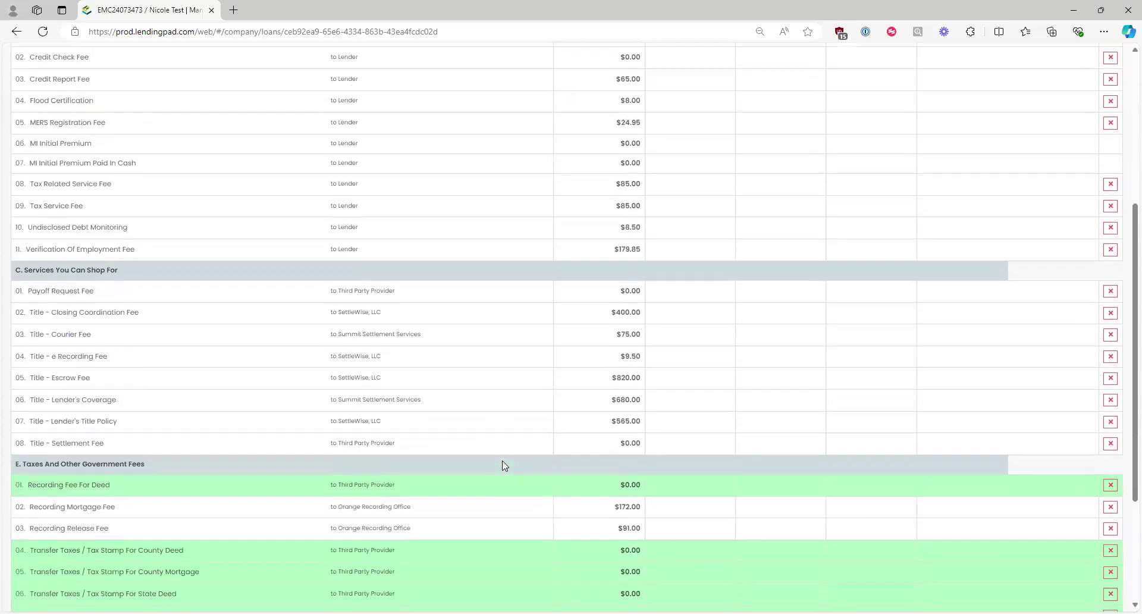
pyautogui.scroll(5, 502, 465)
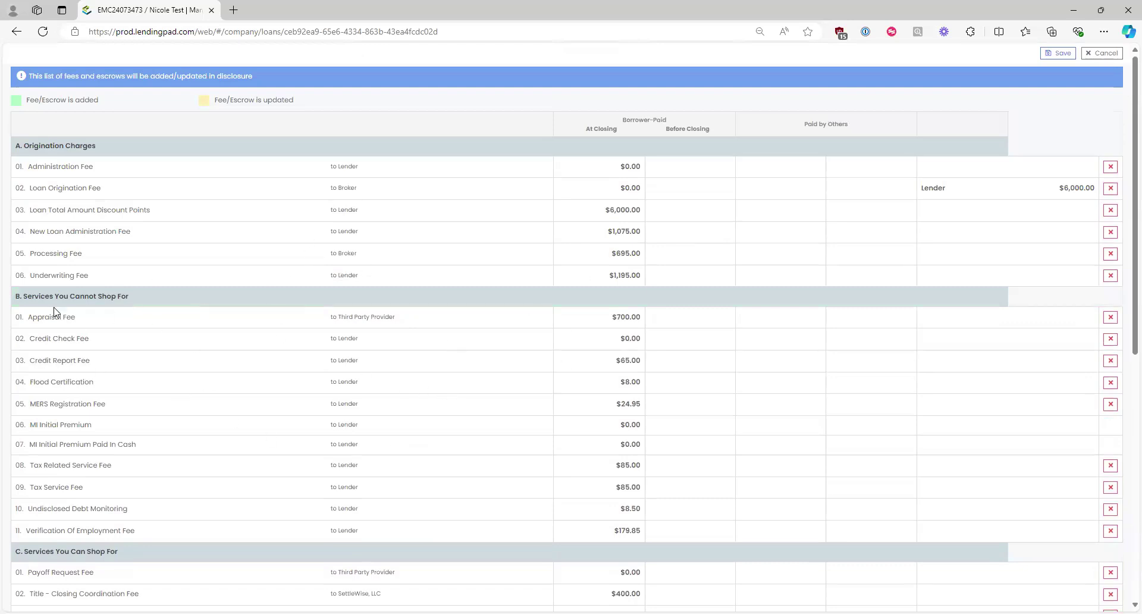
pyautogui.click(1042, 53)
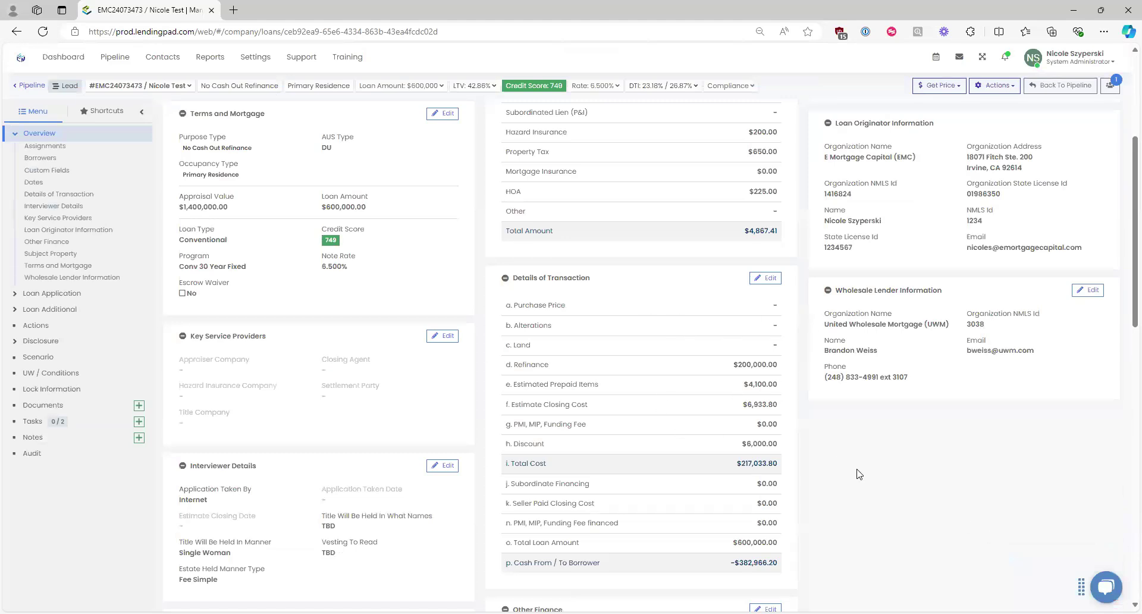
pyautogui.scroll(3, 857, 474)
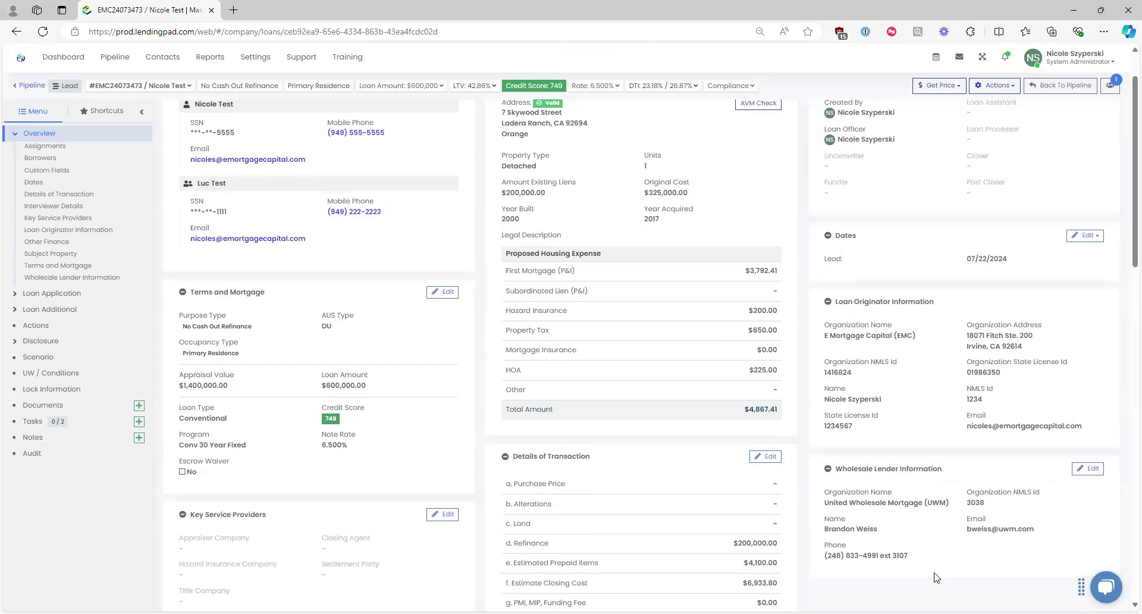
pyautogui.moveTo(908, 555); pyautogui.dragTo(900, 554)
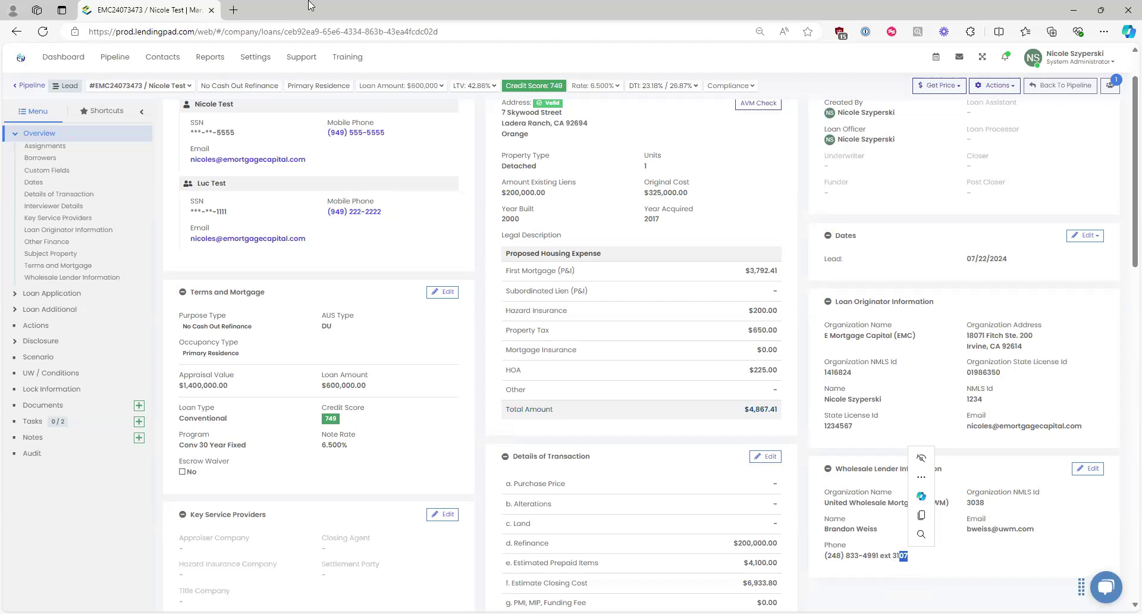
pyautogui.moveTo(269, 447); pyautogui.dragTo(177, 448)
pyautogui.click(212, 420)
pyautogui.doubleClick(212, 420)
pyautogui.click(258, 436)
pyautogui.scroll(1, 383, 397)
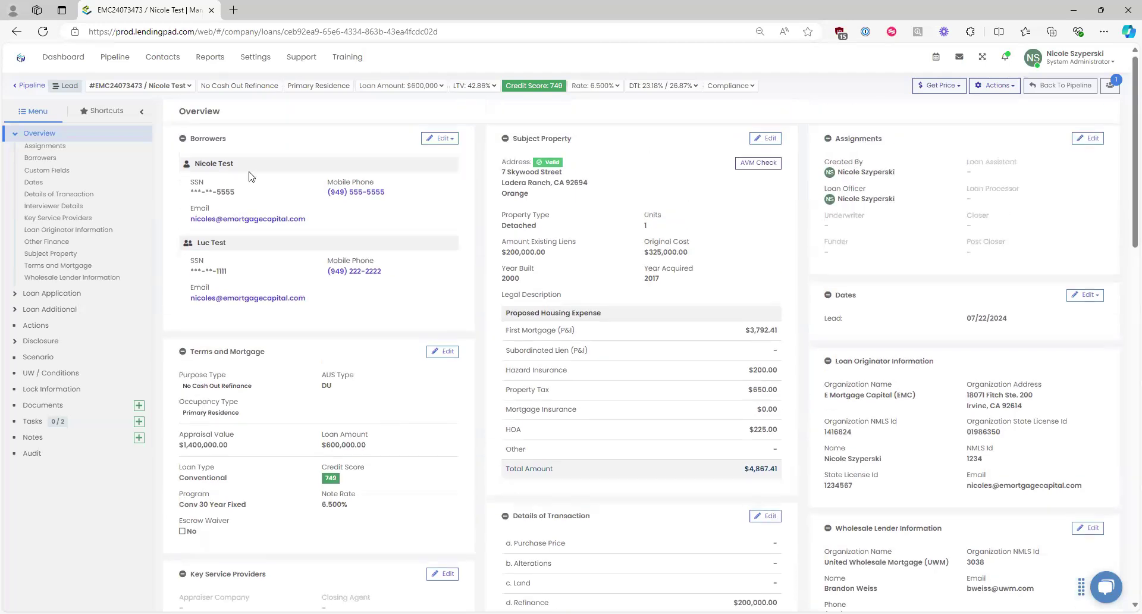
pyautogui.moveTo(600, 188); pyautogui.dragTo(499, 160)
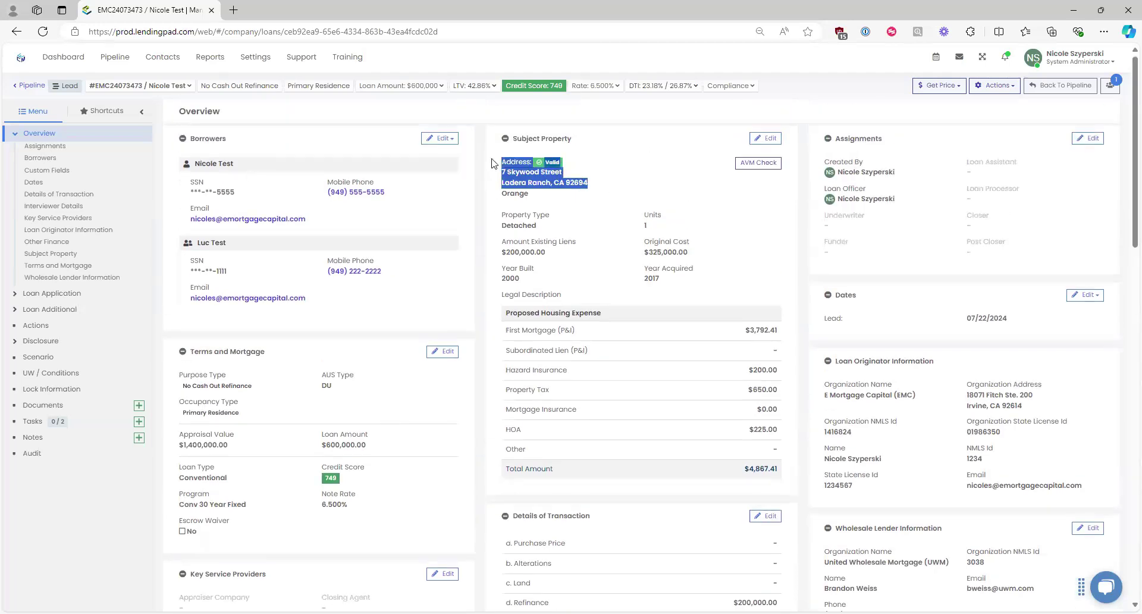
pyautogui.click(506, 239)
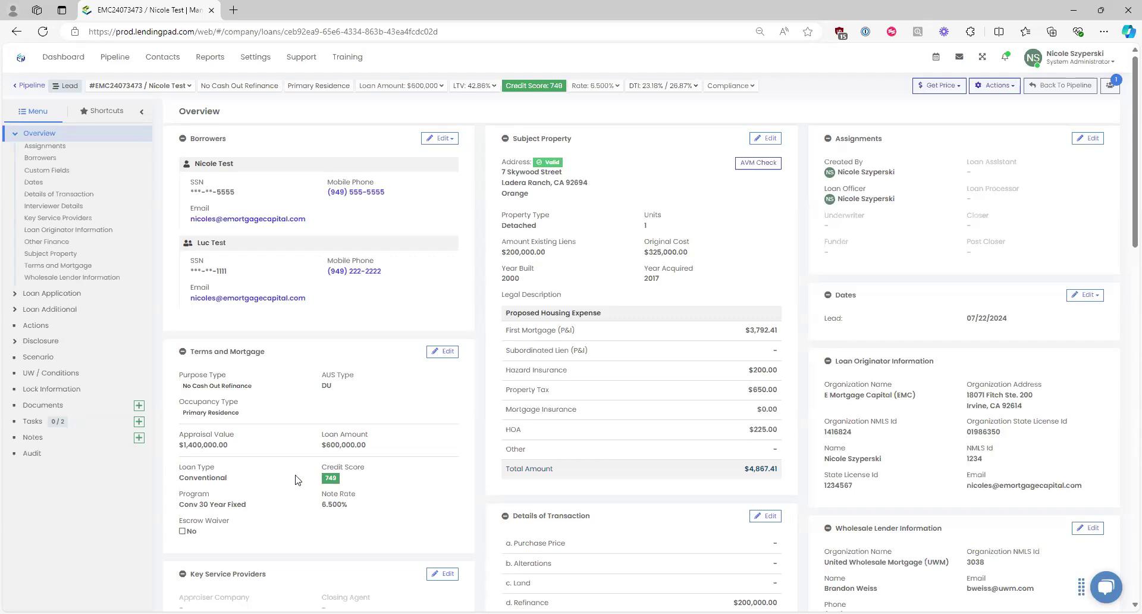
pyautogui.tripleClick(195, 504)
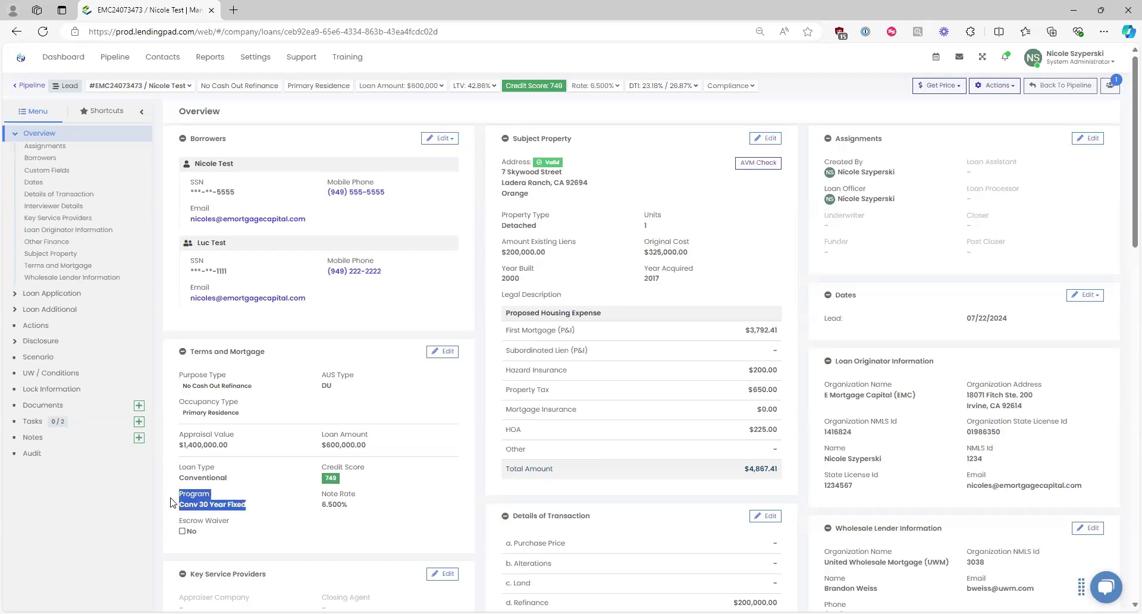
pyautogui.click(257, 510)
pyautogui.moveTo(595, 116)
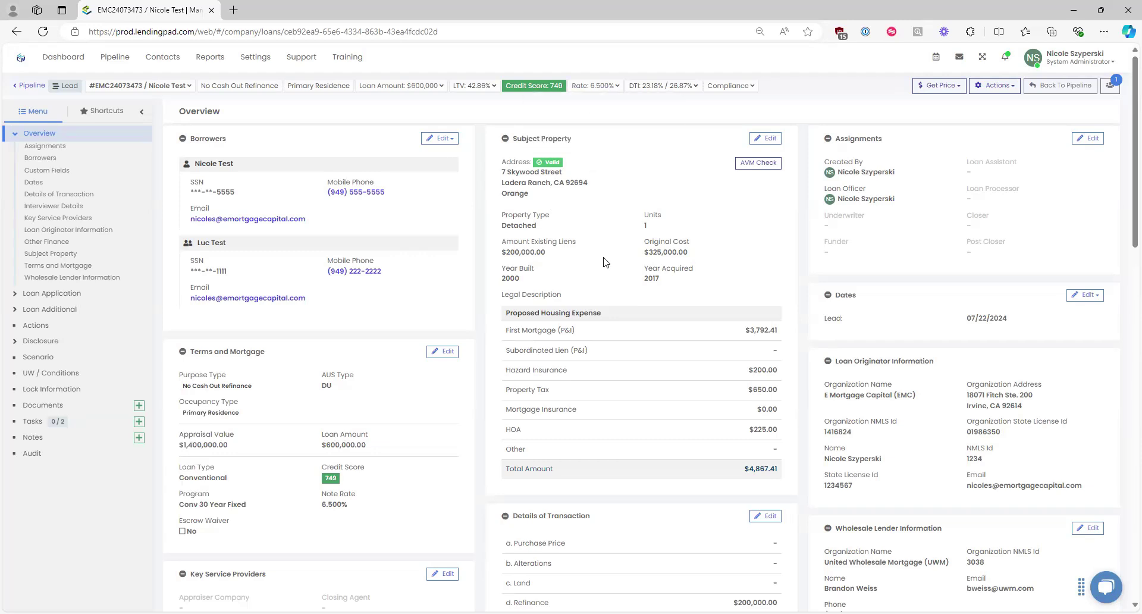
pyautogui.click(443, 351)
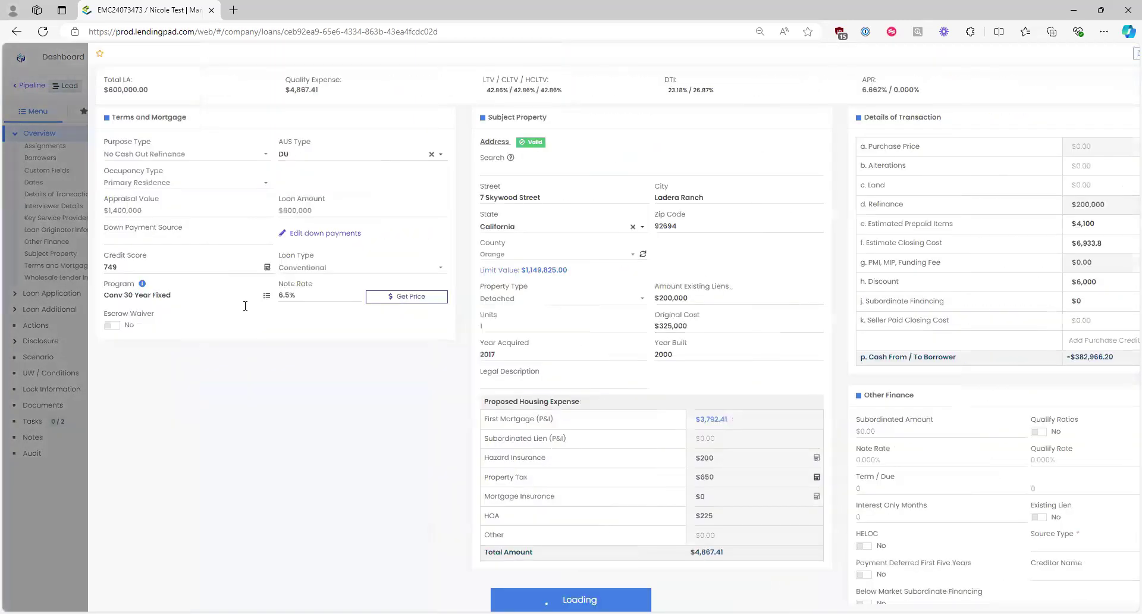
pyautogui.click(1101, 55)
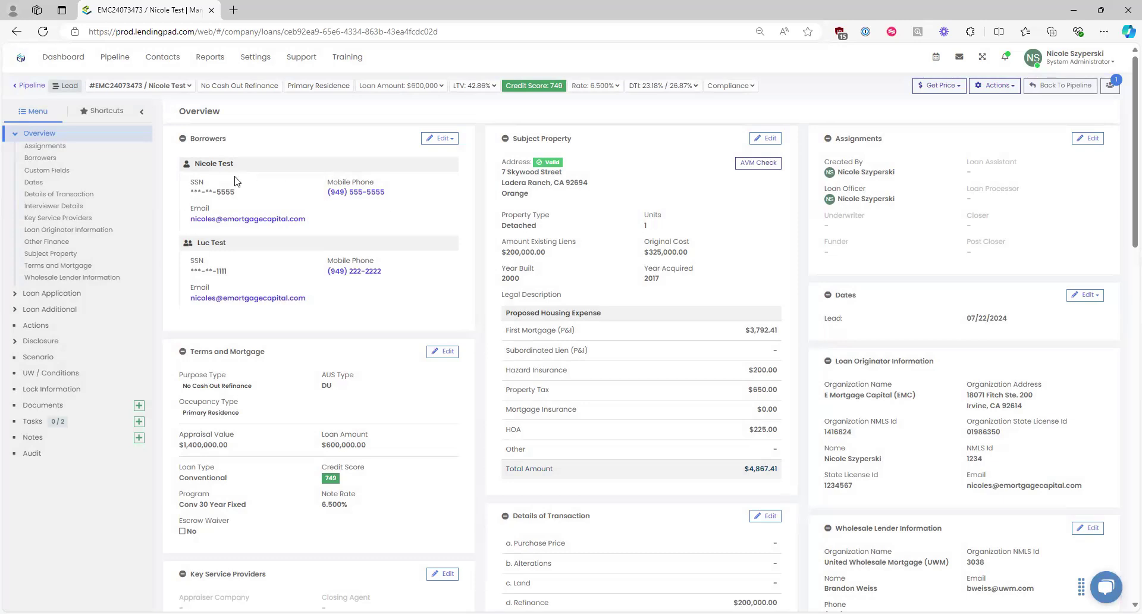
pyautogui.click(37, 188)
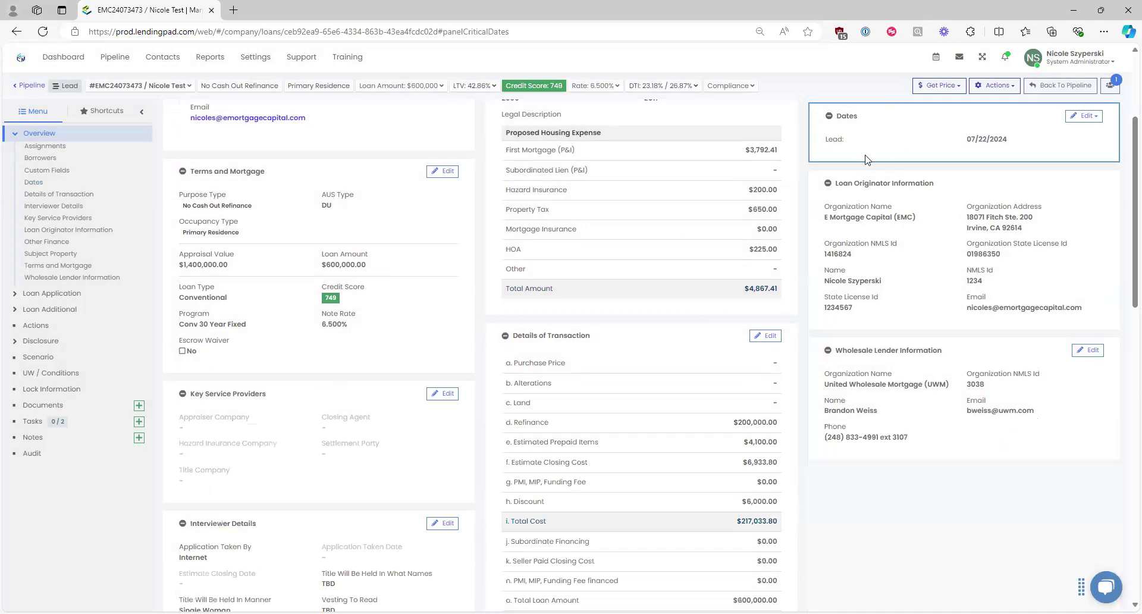
pyautogui.scroll(3, 616, 237)
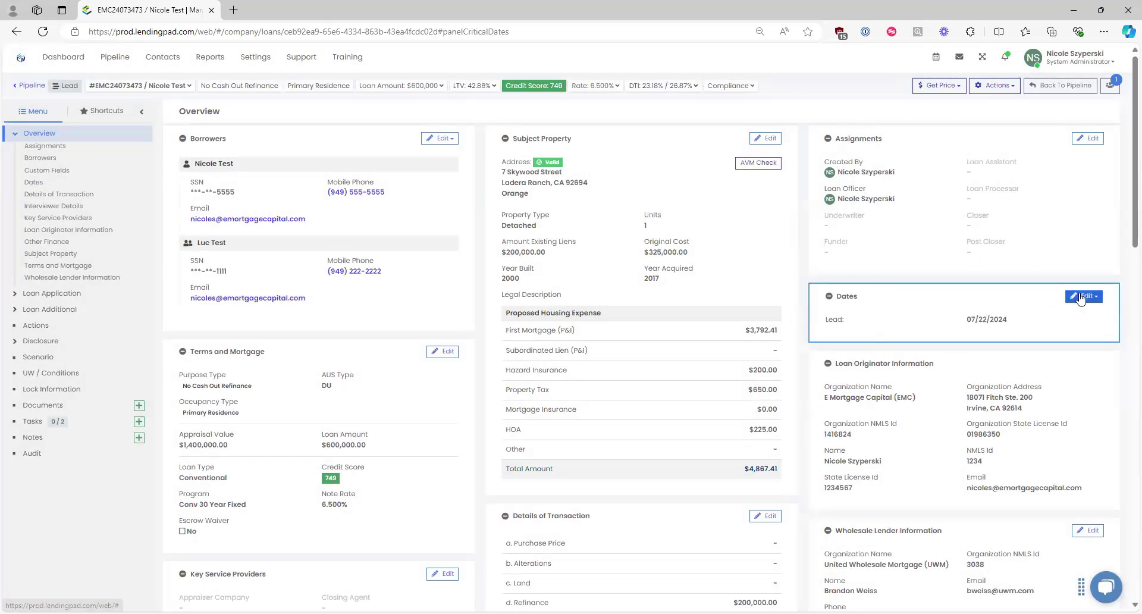
# Step: Open the Critical Dates editor from the Dates panel's Edit choices
pyautogui.click(1083, 296)
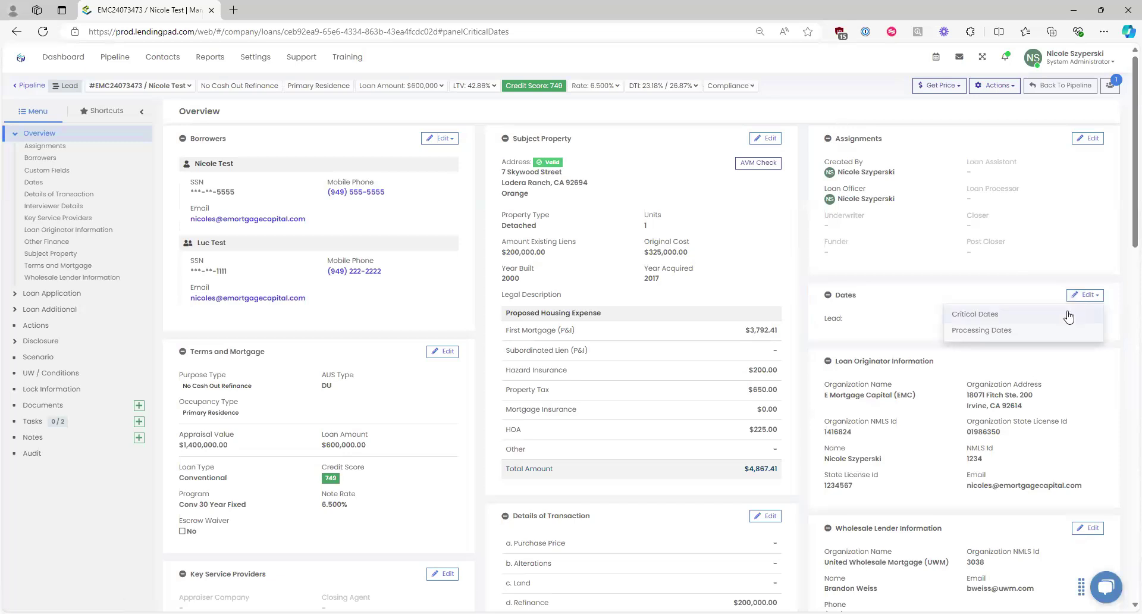
pyautogui.click(987, 316)
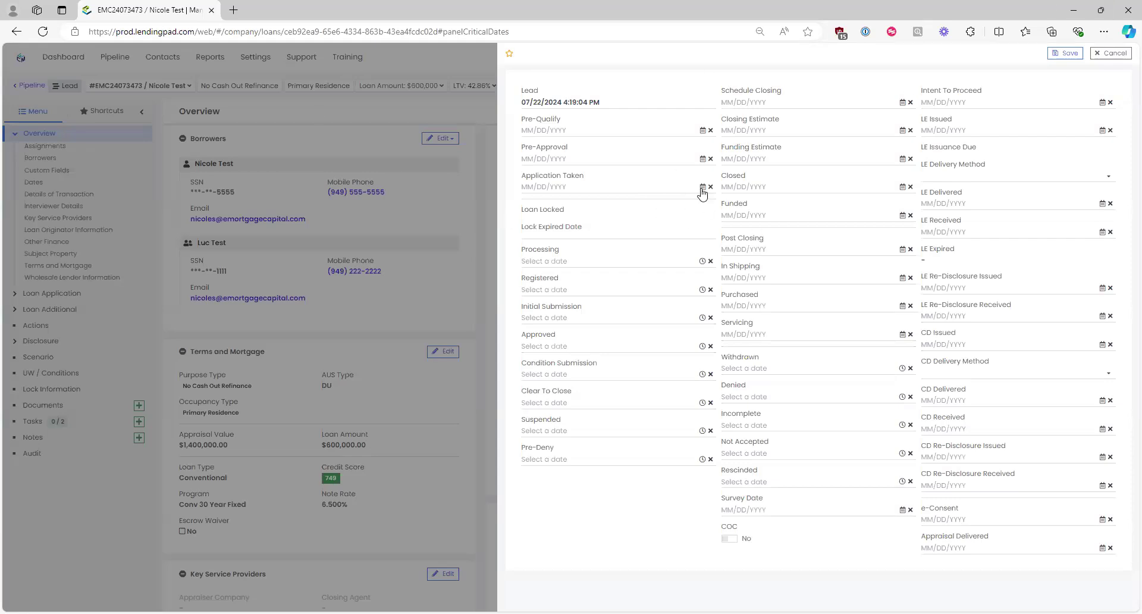
# Step: Set Application Taken to 09/02/2024, which auto-fills LE Issuance Due as 09/05/2024
pyautogui.click(604, 103)
pyautogui.doubleClick(526, 105)
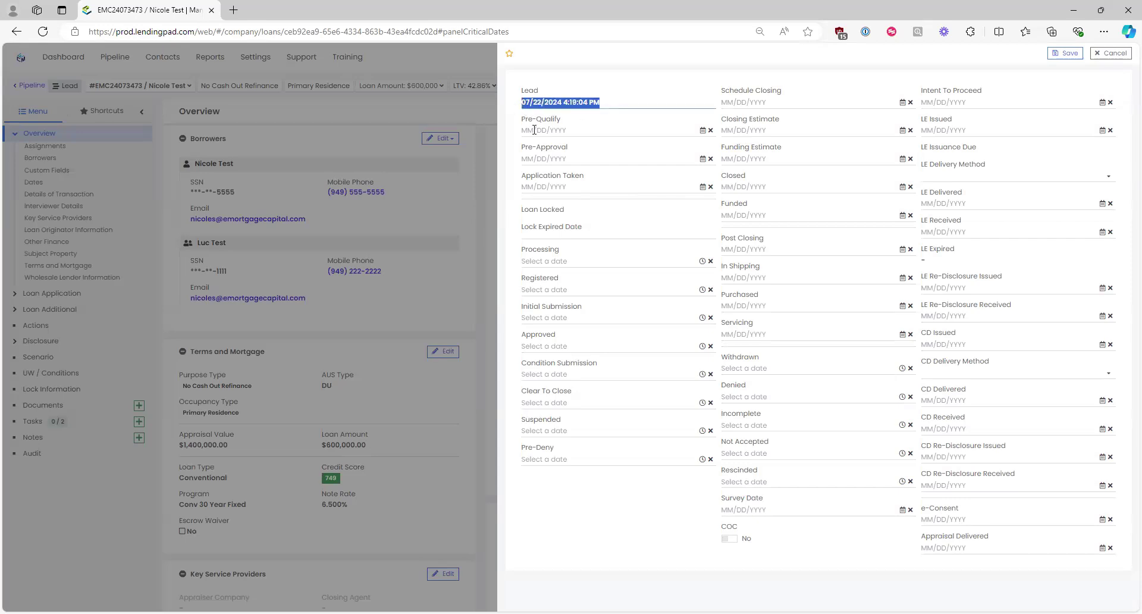
pyautogui.click(509, 231)
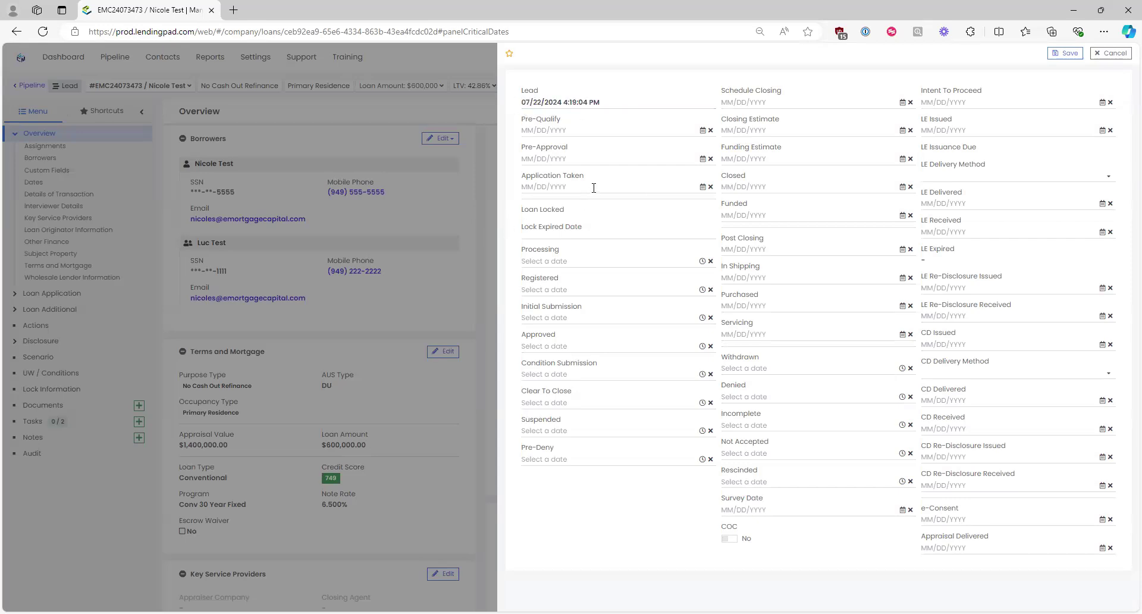
pyautogui.click(702, 187)
pyautogui.click(534, 205)
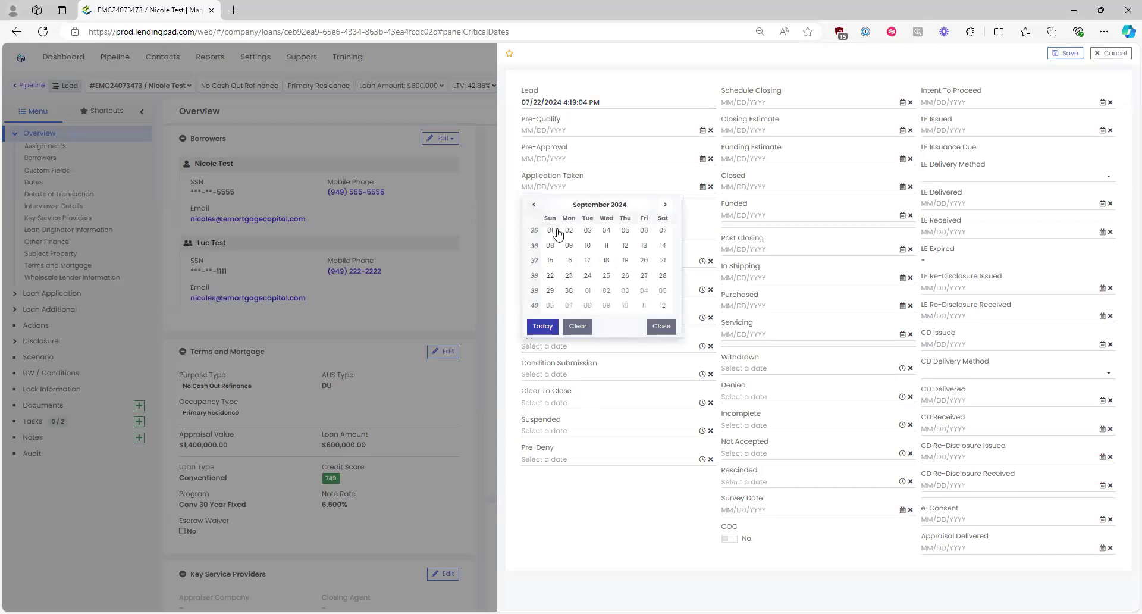
pyautogui.click(569, 231)
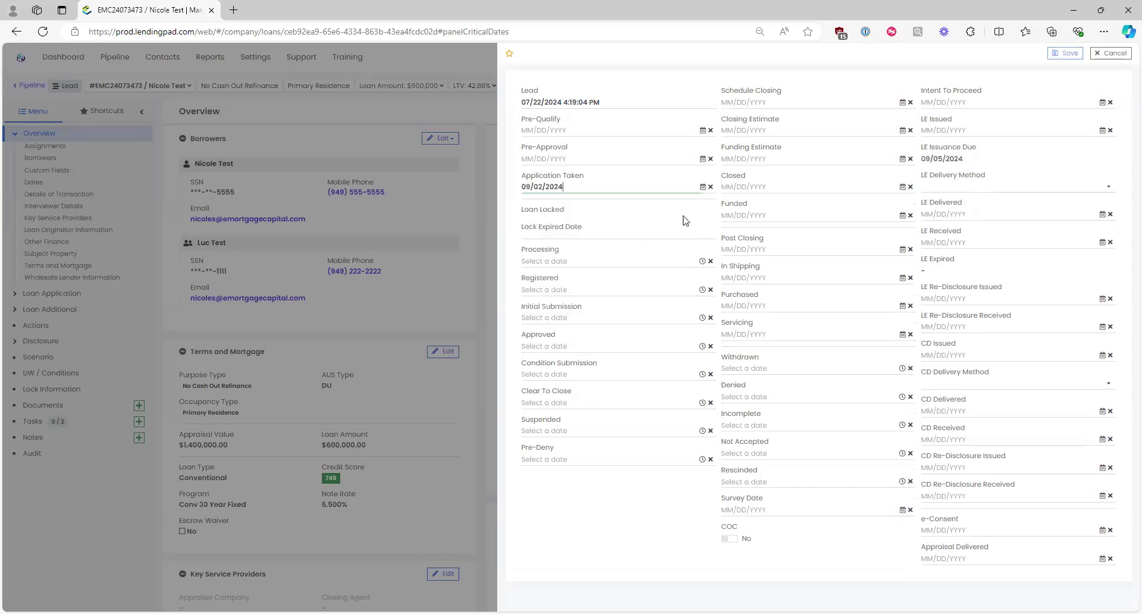
pyautogui.moveTo(974, 160); pyautogui.dragTo(921, 148)
pyautogui.click(983, 164)
# Step: Set LE Issued to 09/03/2024 from its calendar
pyautogui.click(938, 131)
pyautogui.click(1102, 130)
pyautogui.click(987, 175)
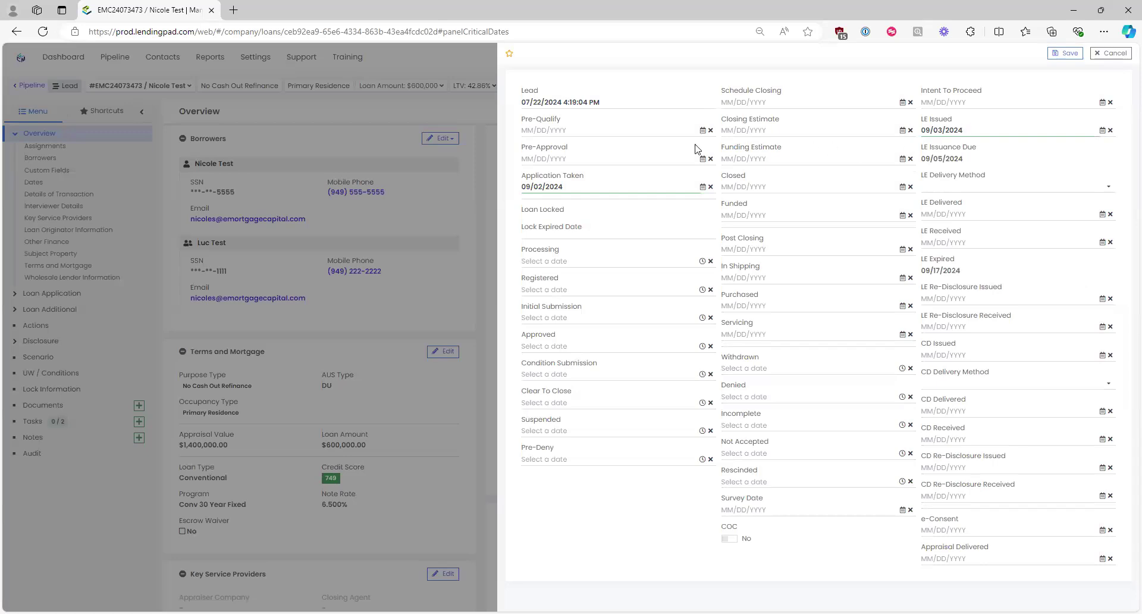
# Step: Set Approved to 09/06/2024 at 10:00 AM and CD Issued to 09/09/2024
pyautogui.click(561, 347)
pyautogui.click(527, 363)
pyautogui.click(667, 392)
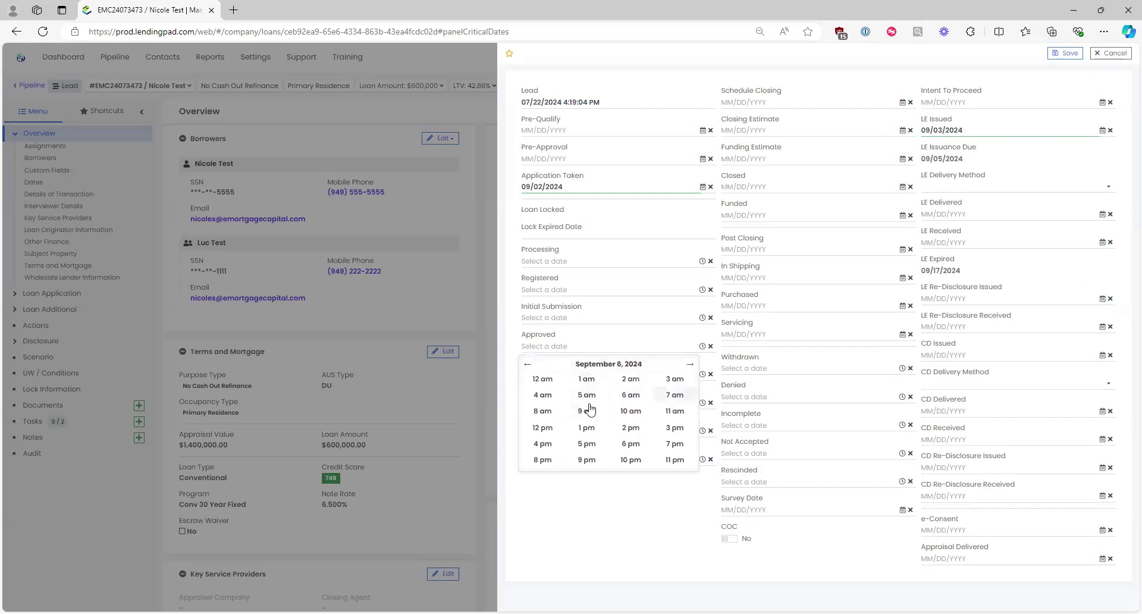
pyautogui.click(637, 414)
pyautogui.click(545, 381)
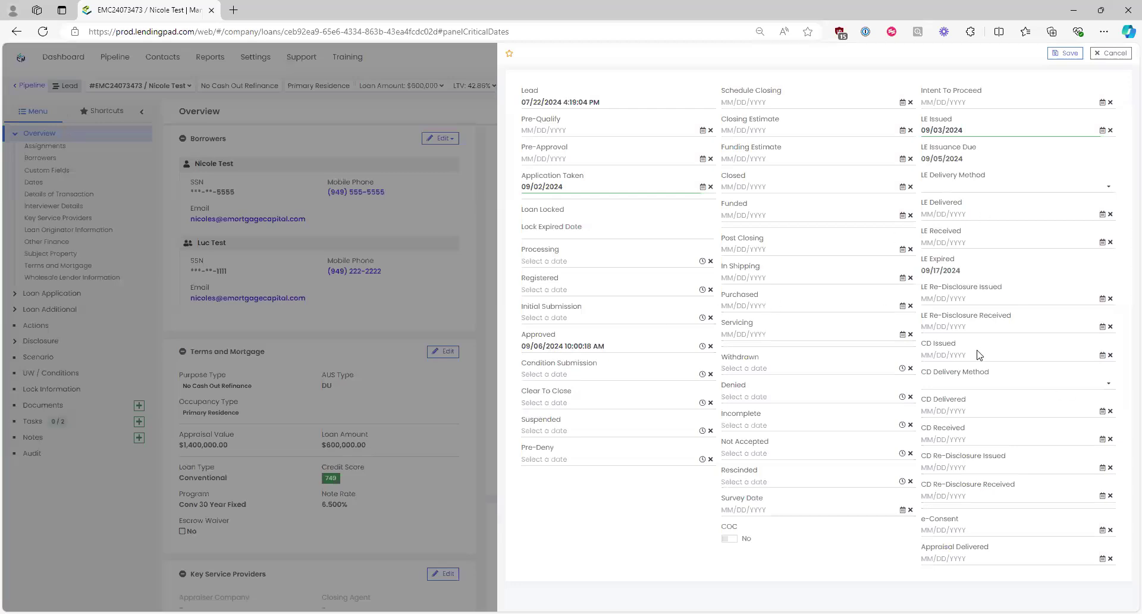
pyautogui.click(1101, 355)
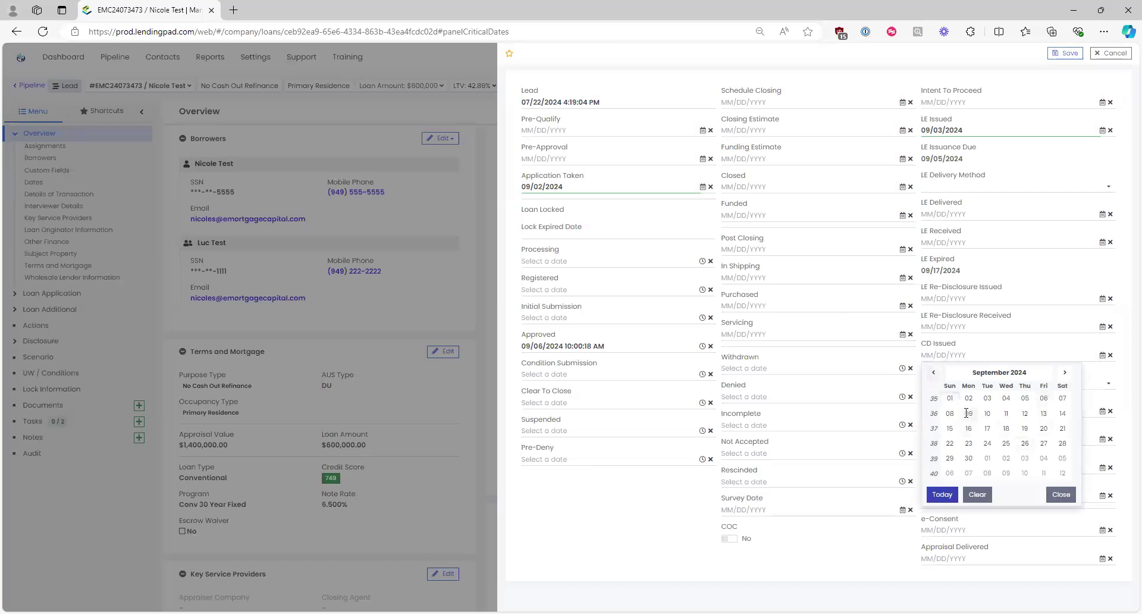
pyautogui.click(968, 414)
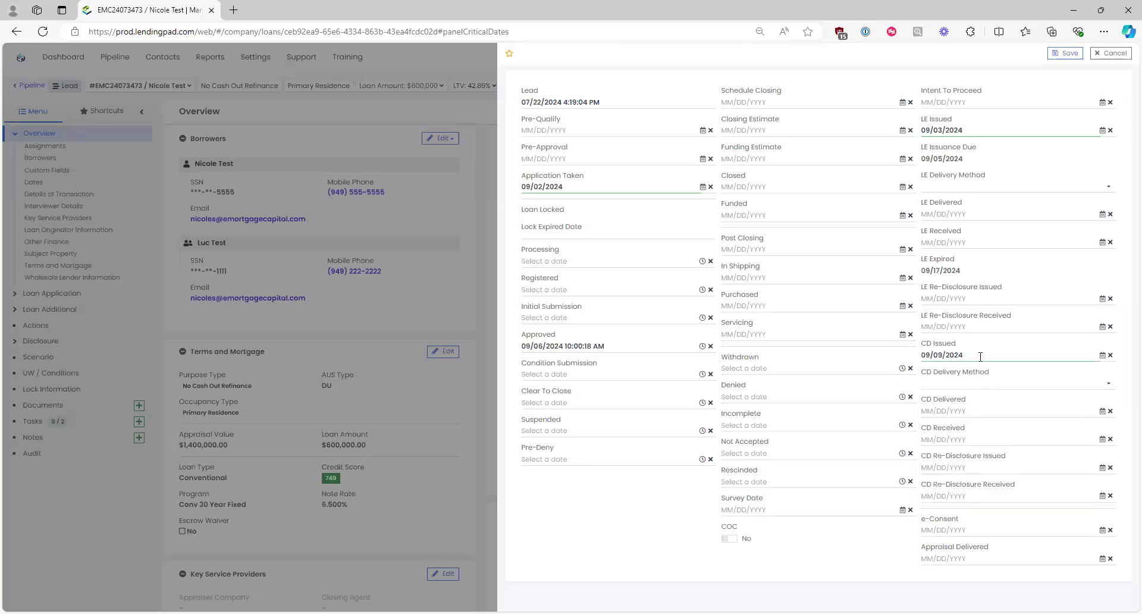
# Step: Set Clear To Close to 09/10/2024 at 11:00 AM
pyautogui.click(580, 405)
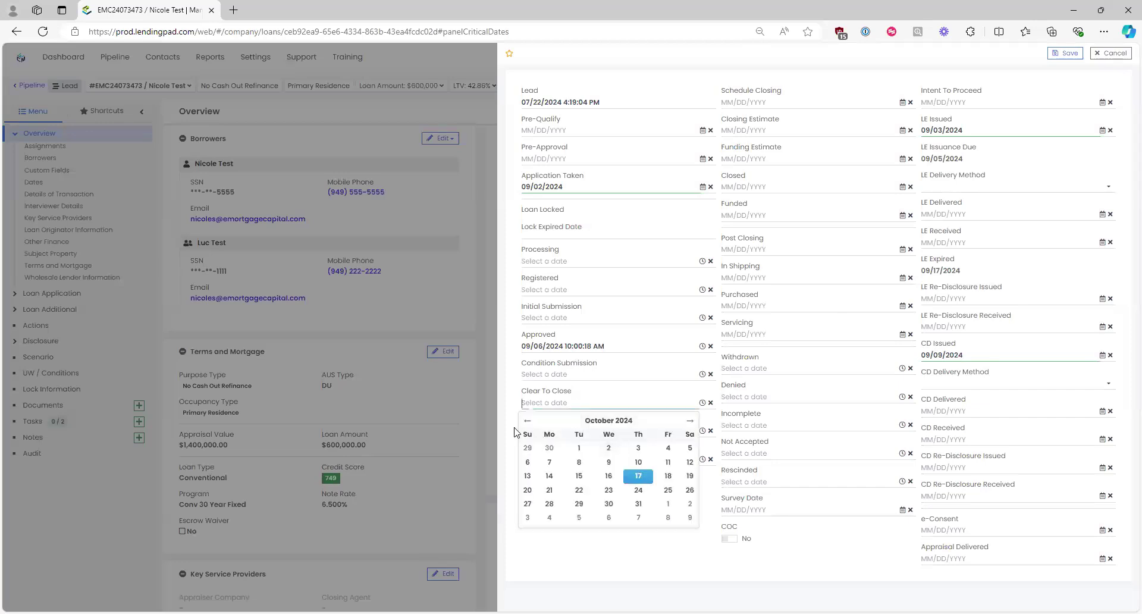
pyautogui.click(564, 444)
pyautogui.click(578, 462)
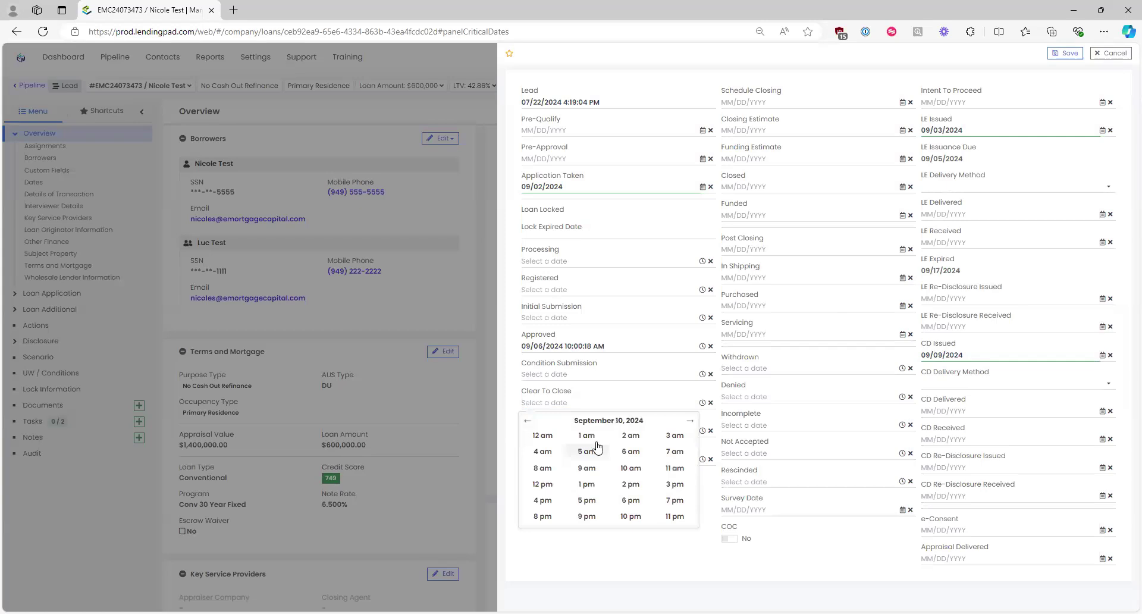
pyautogui.click(674, 468)
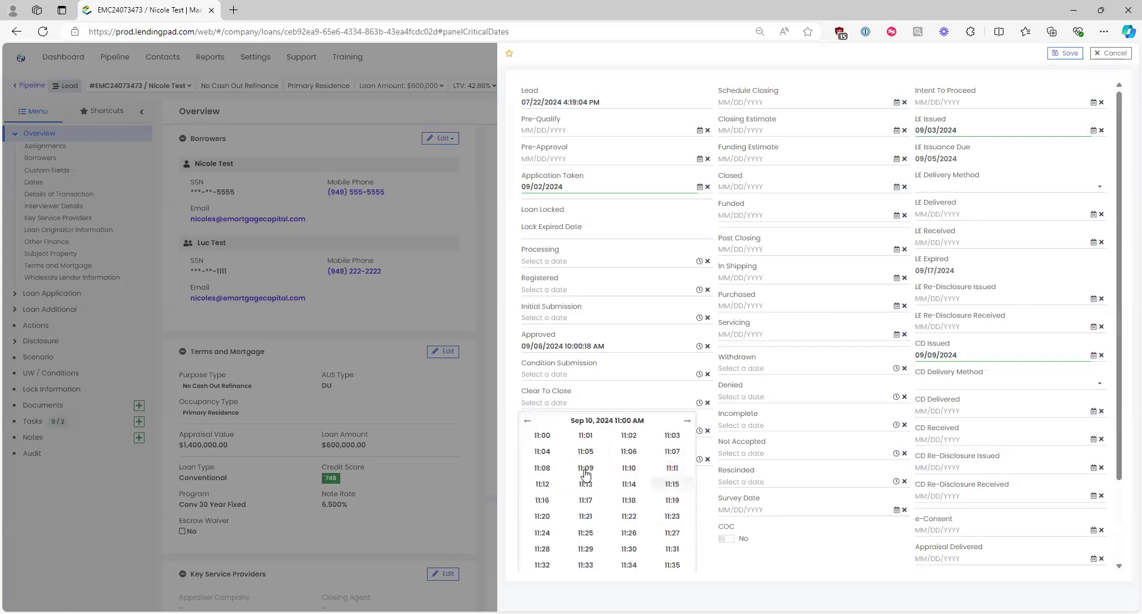
pyautogui.click(543, 452)
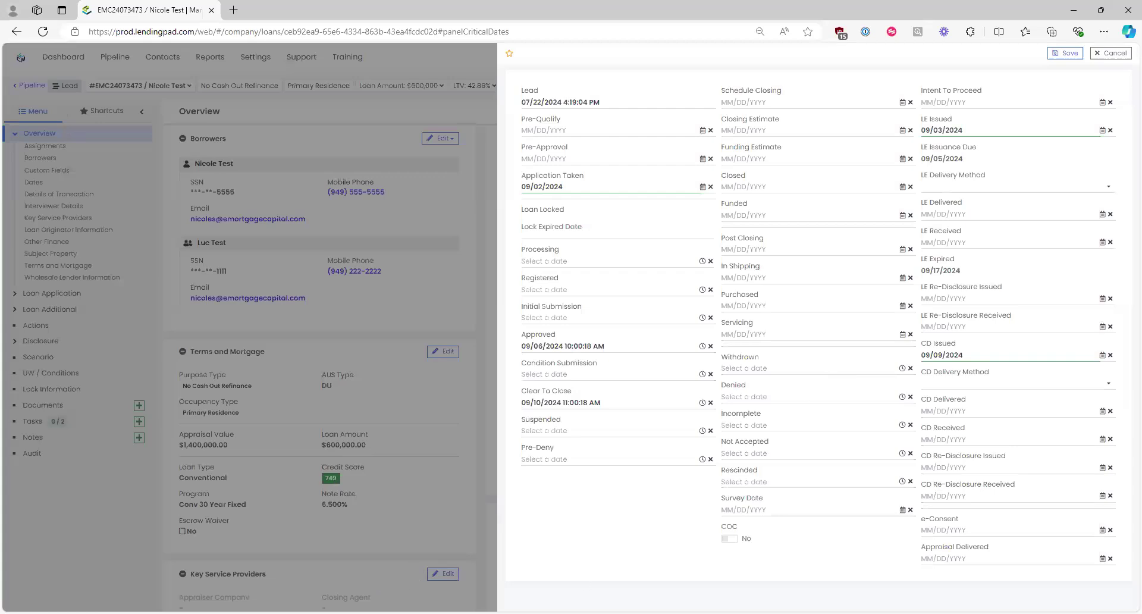
# Step: Set Closed to 09/12/2024 and Funded to 09/16/2024, then save the dates
pyautogui.click(895, 185)
pyautogui.click(902, 186)
pyautogui.click(734, 205)
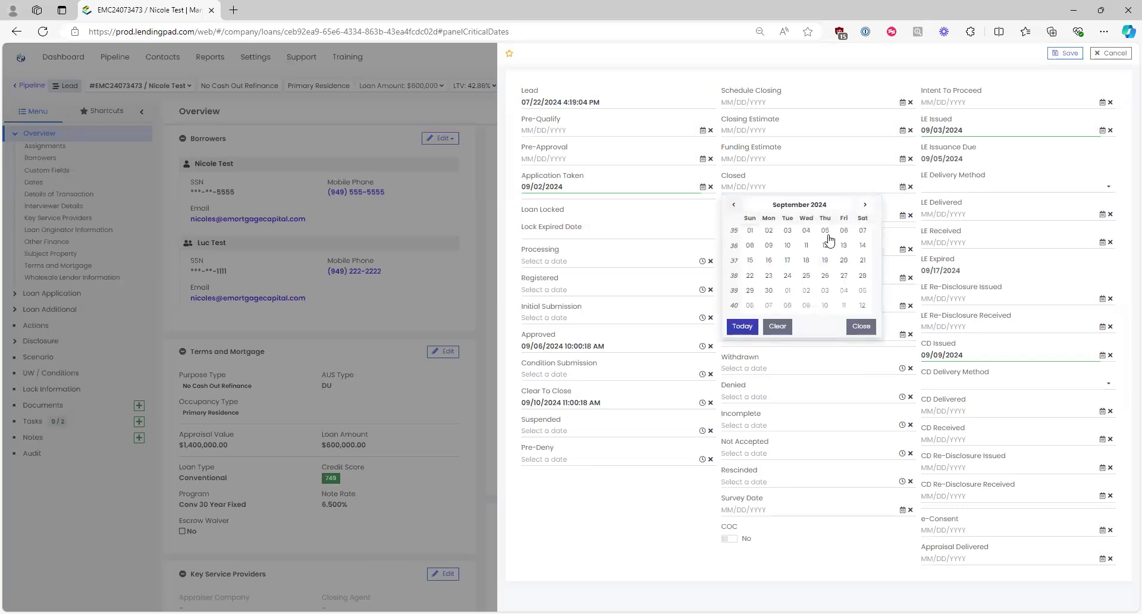
pyautogui.click(824, 245)
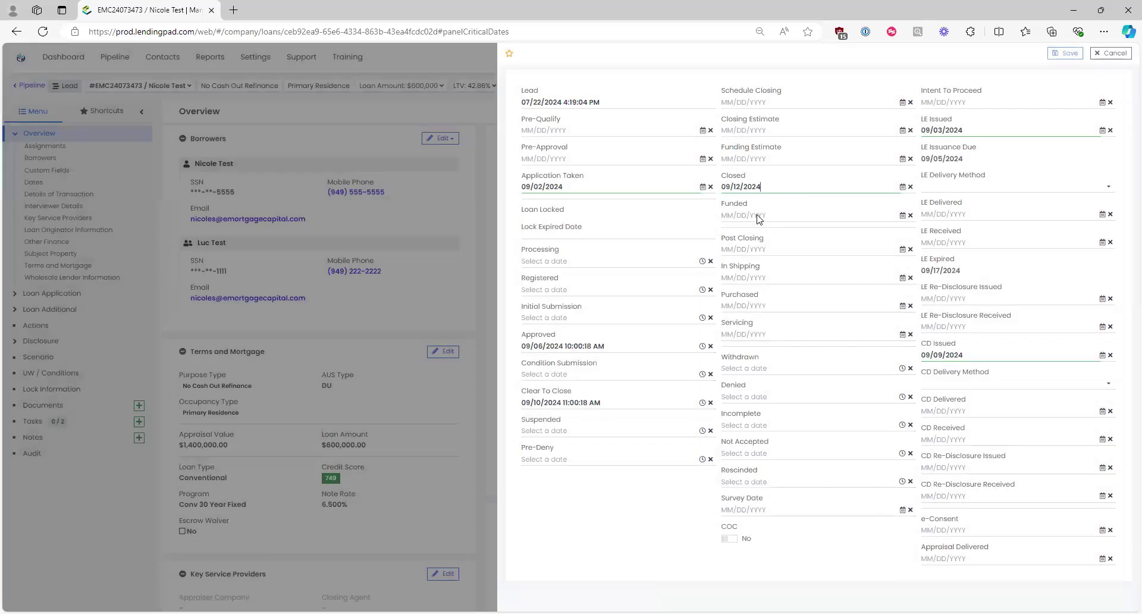
pyautogui.click(754, 216)
pyautogui.click(823, 215)
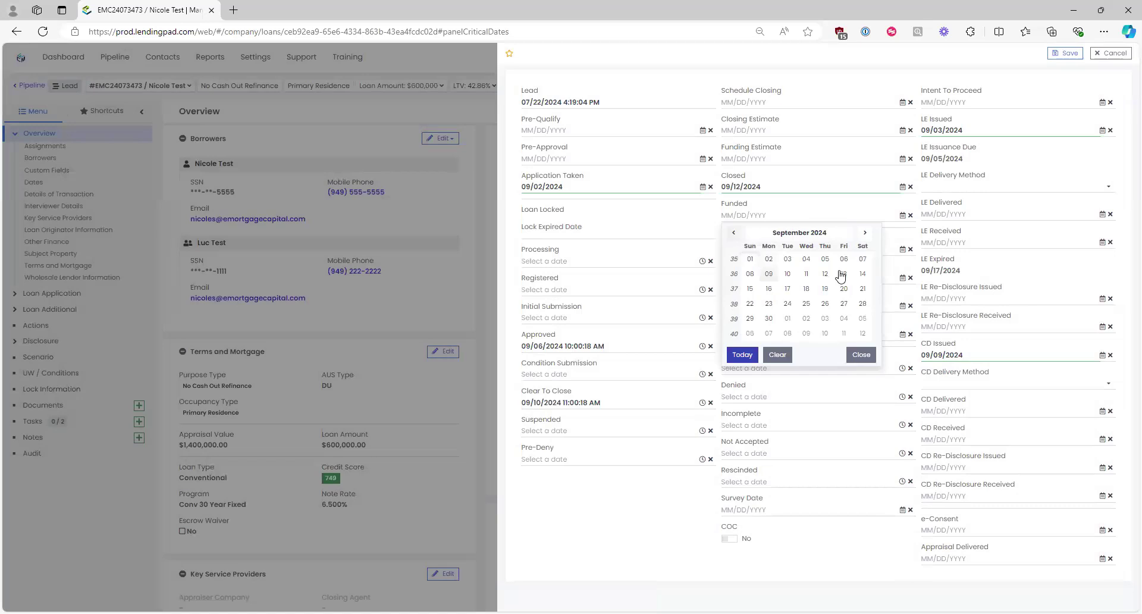
pyautogui.click(769, 288)
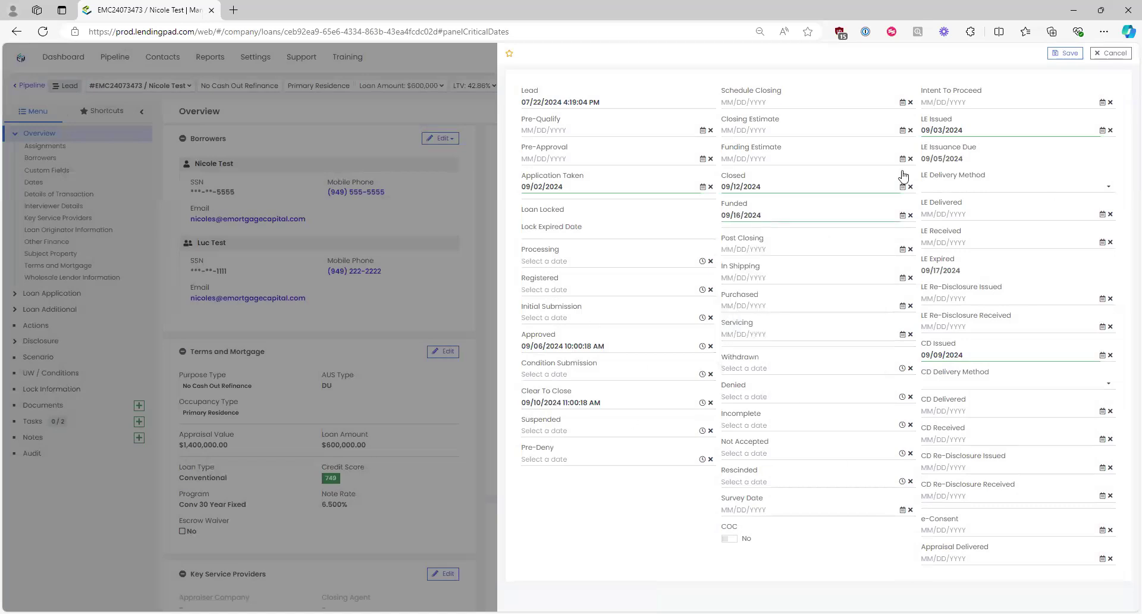
pyautogui.click(1065, 53)
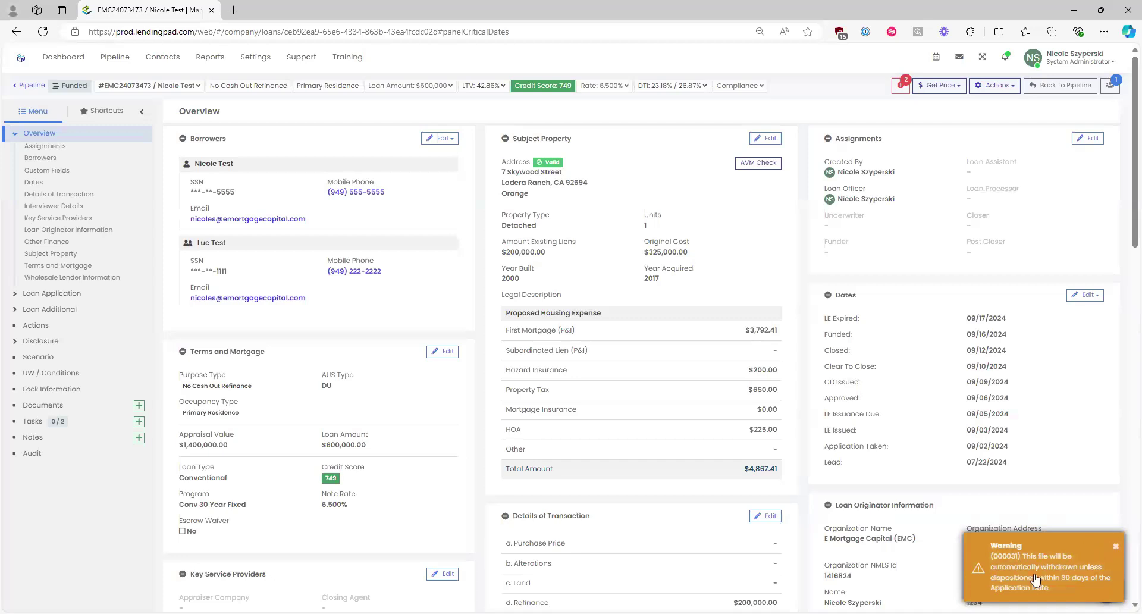
# Step: Dismiss the automatic-withdrawal warning and check the loan's Funded status on the Overview
pyautogui.click(1116, 545)
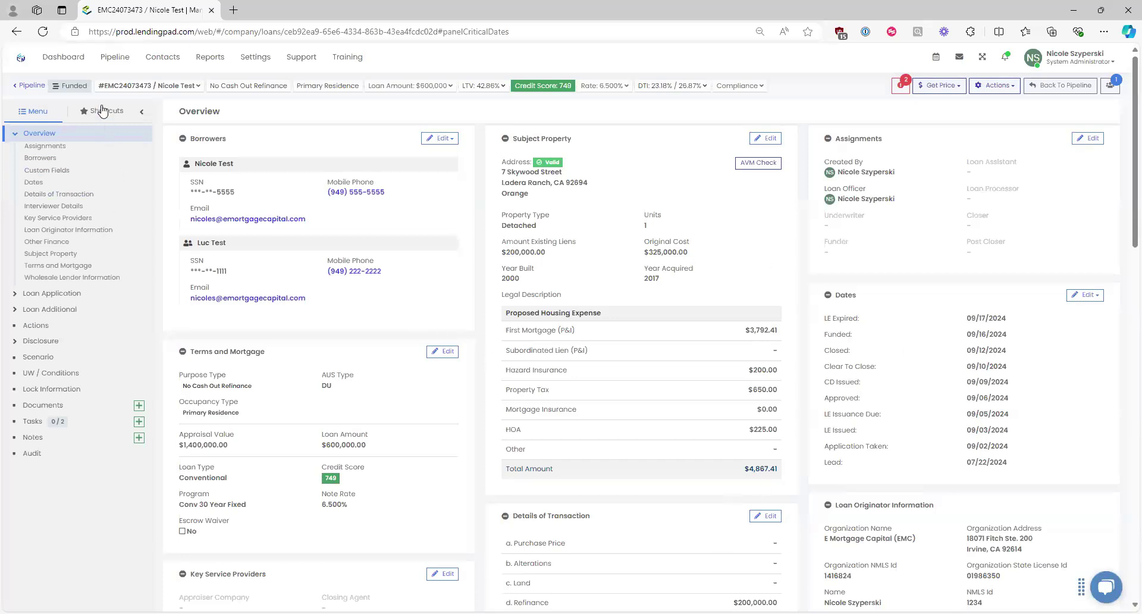
pyautogui.moveTo(89, 88); pyautogui.dragTo(51, 90)
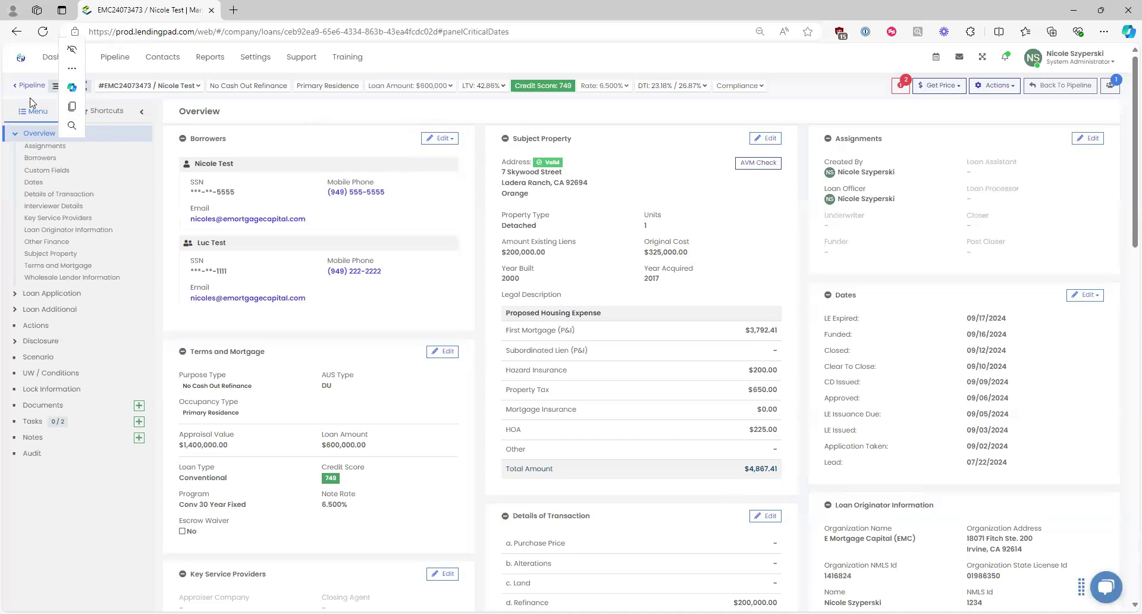
pyautogui.click(62, 110)
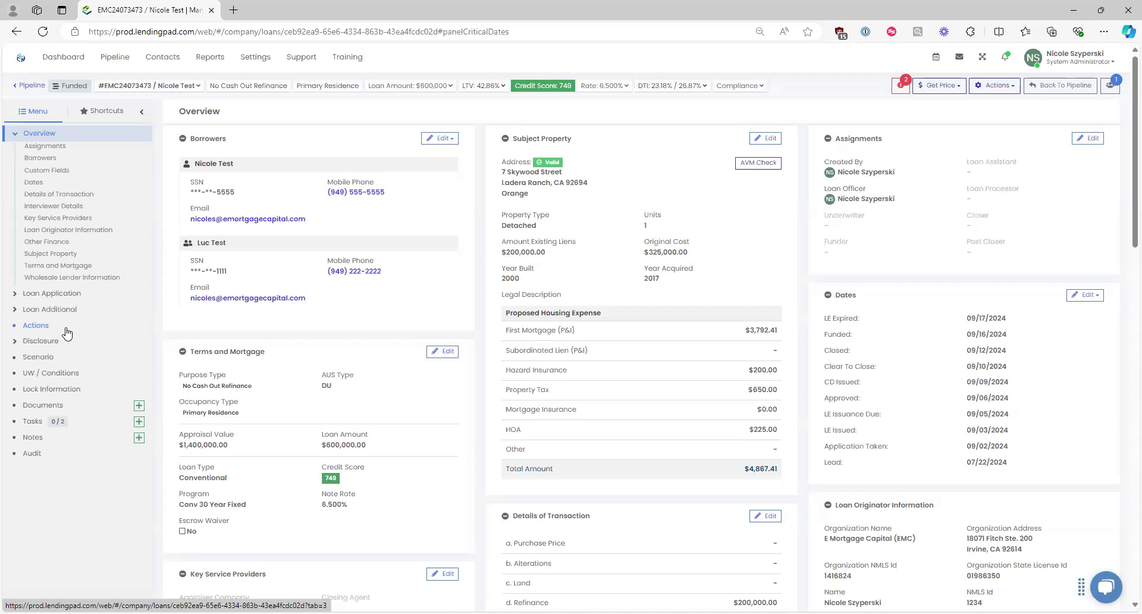
# Step: Expand the Loan Application and Loan Additional sections and open the loan's Actions page
pyautogui.click(16, 293)
pyautogui.click(27, 342)
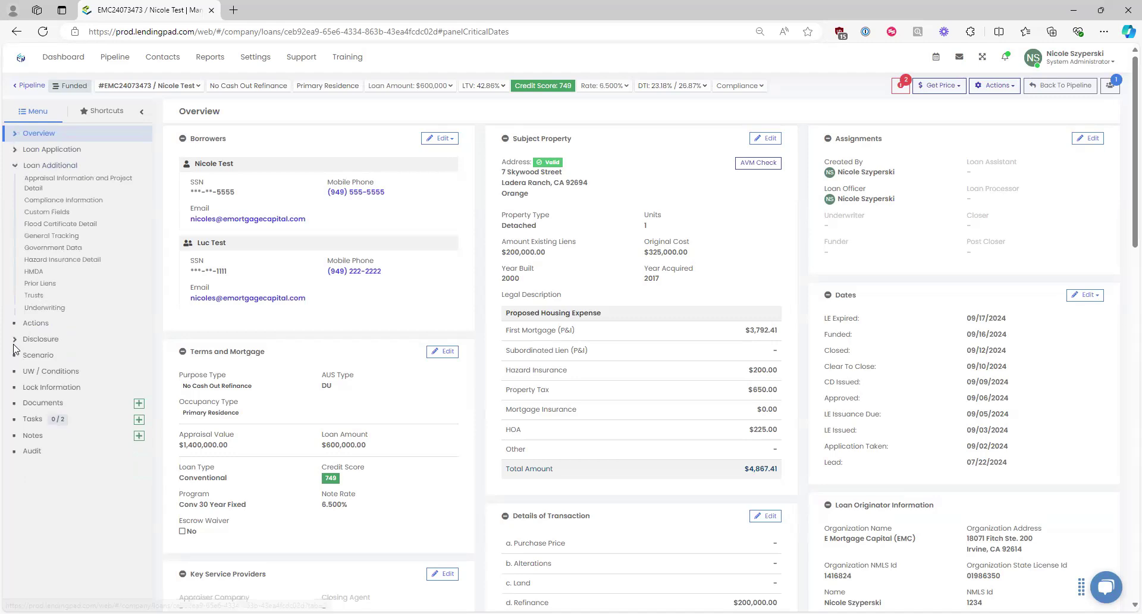
pyautogui.click(37, 323)
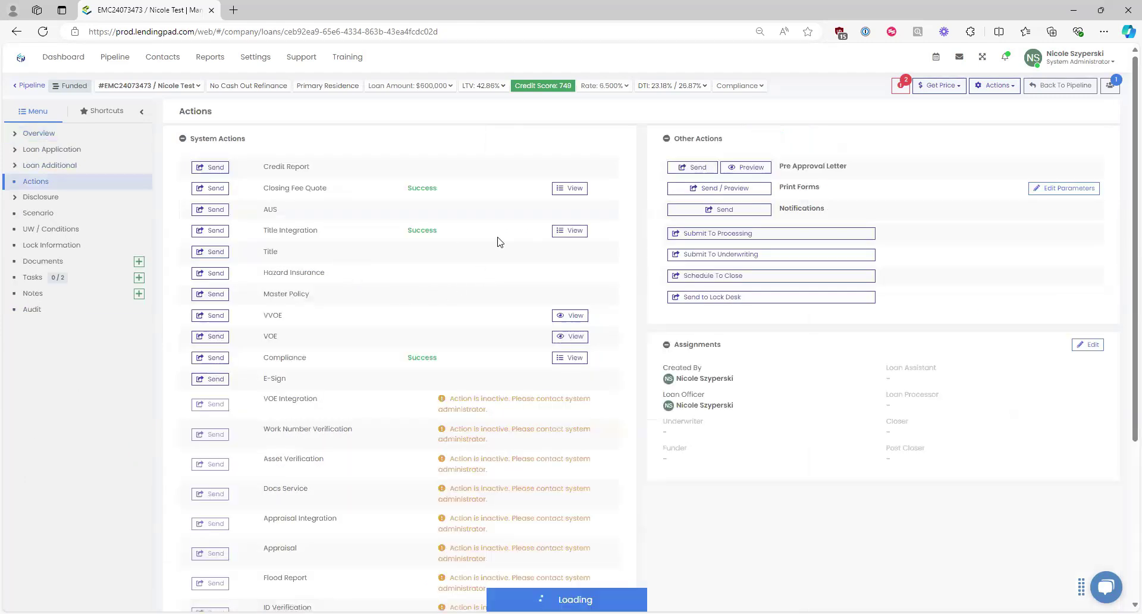
# Step: Start a Title Integration request, browse the title contacts, then cancel without sending
pyautogui.click(211, 230)
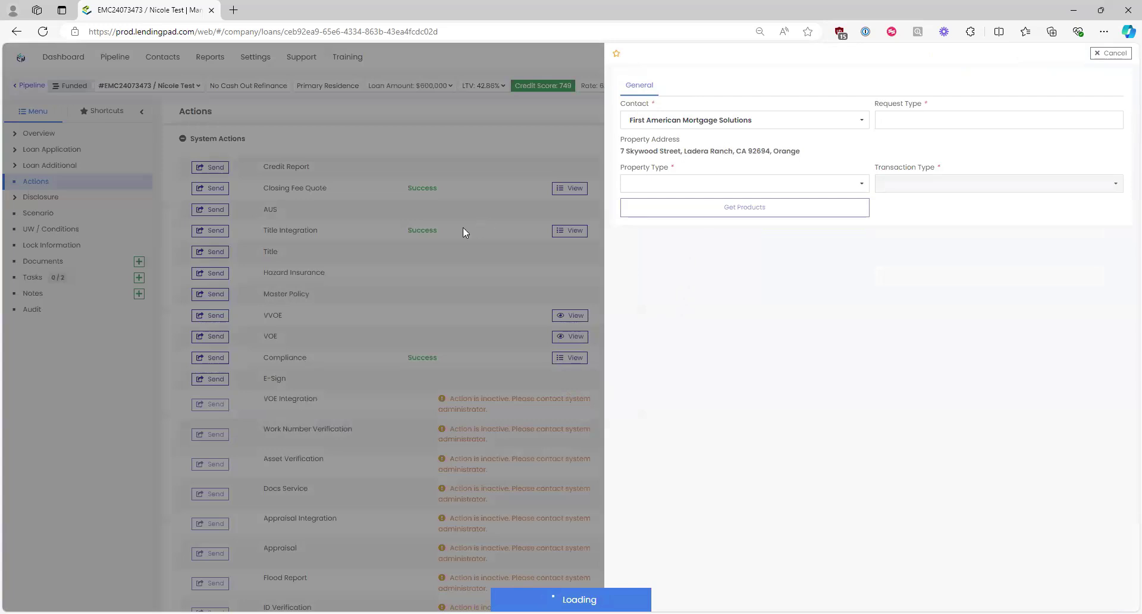
pyautogui.click(747, 126)
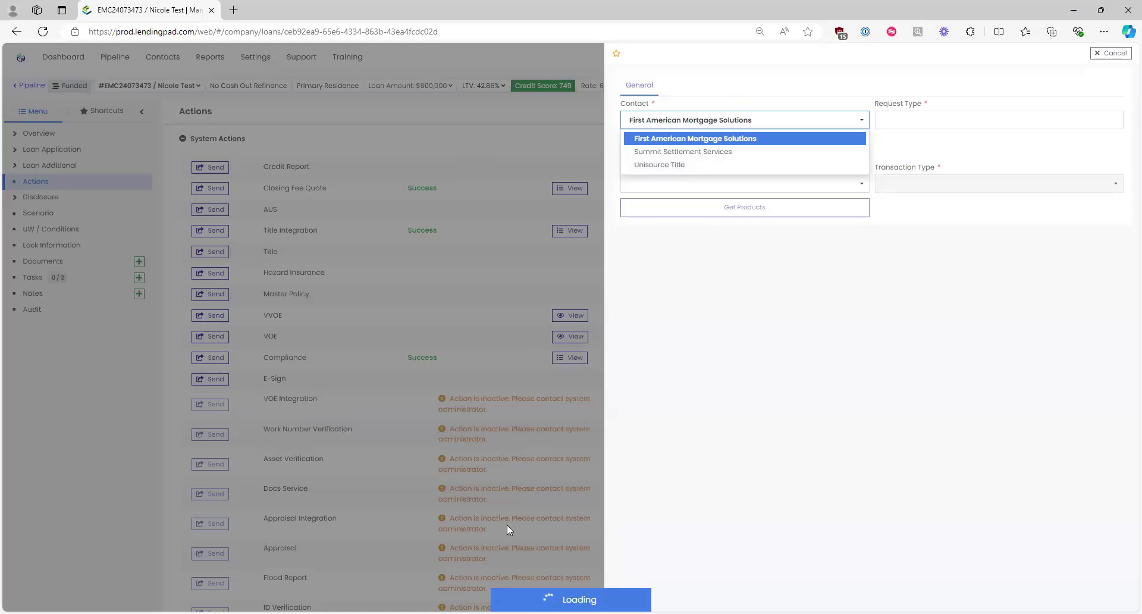
pyautogui.click(791, 357)
pyautogui.click(1113, 53)
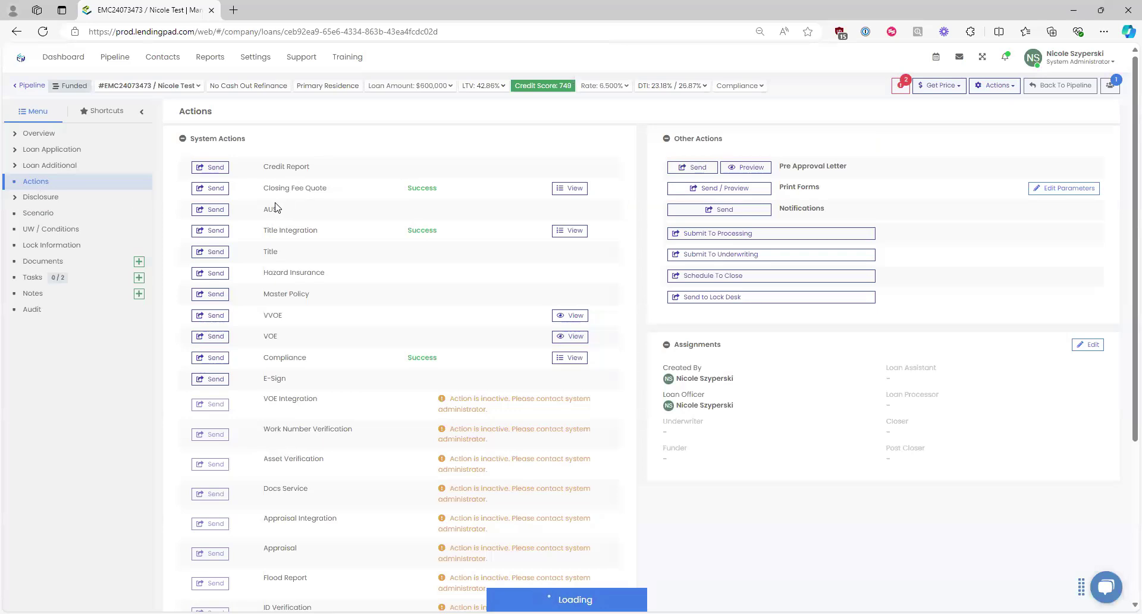
# Step: Request a Title Fee Quote from Summit Settlement Services for a Refinance, Owner Occupied loan
pyautogui.click(210, 230)
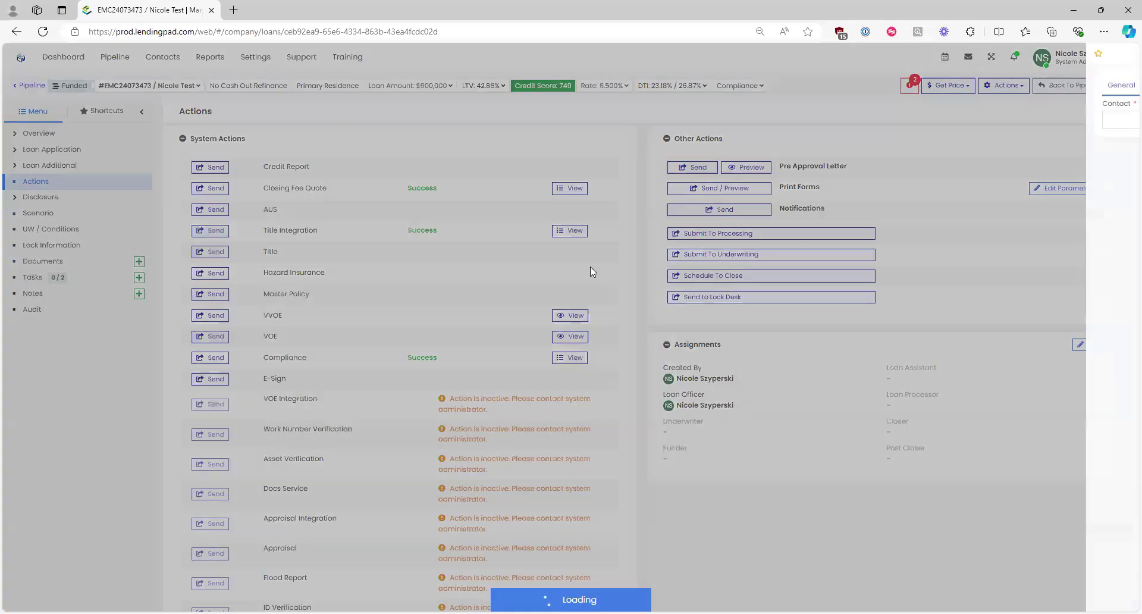
pyautogui.click(713, 124)
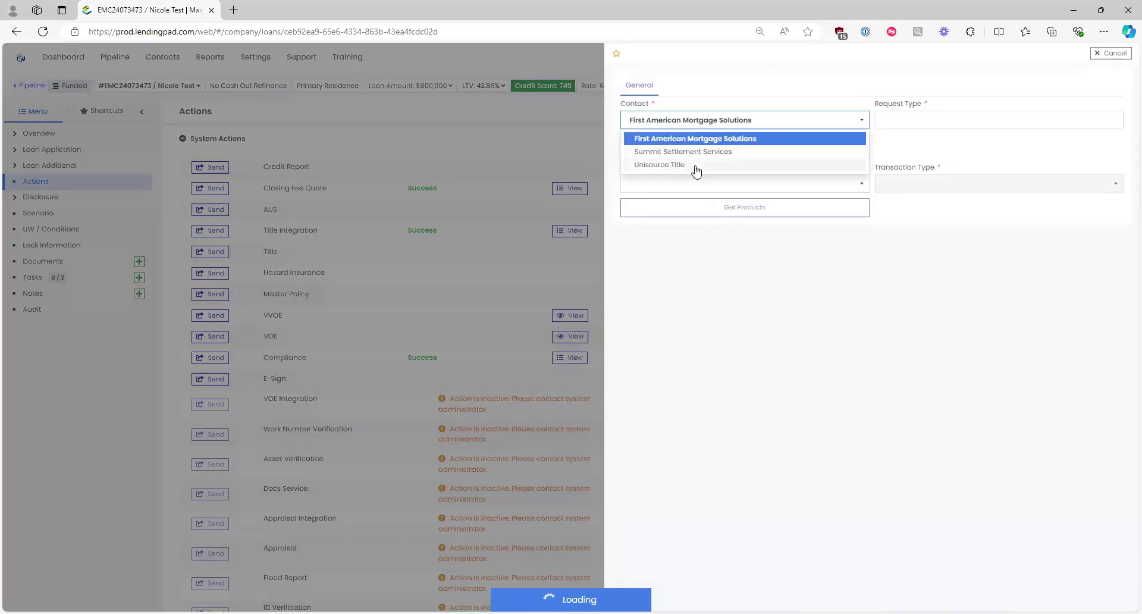
pyautogui.click(751, 121)
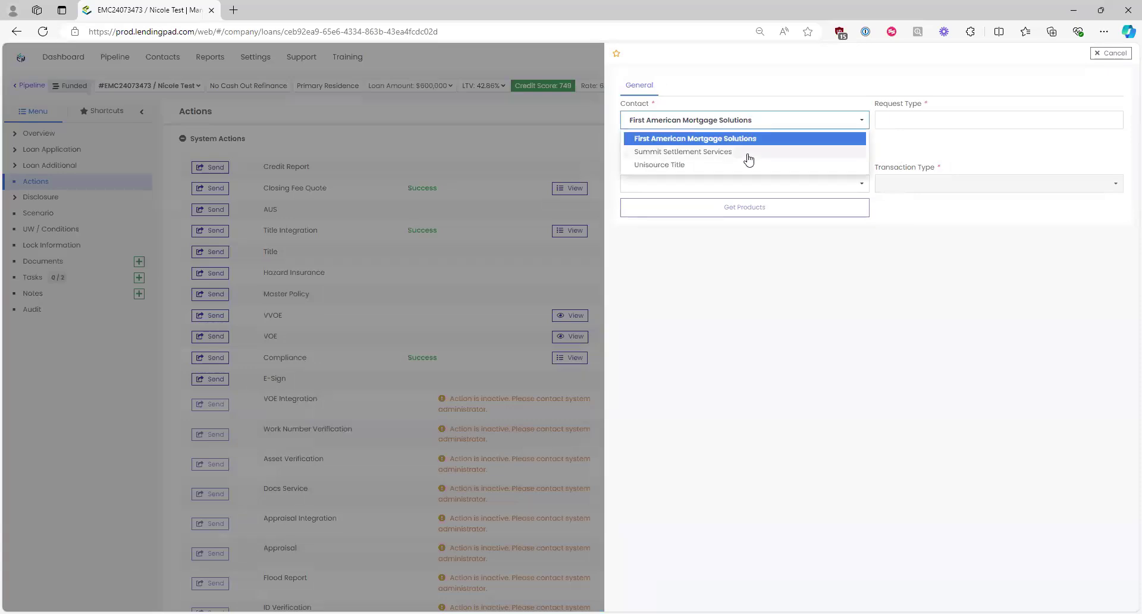
pyautogui.click(683, 152)
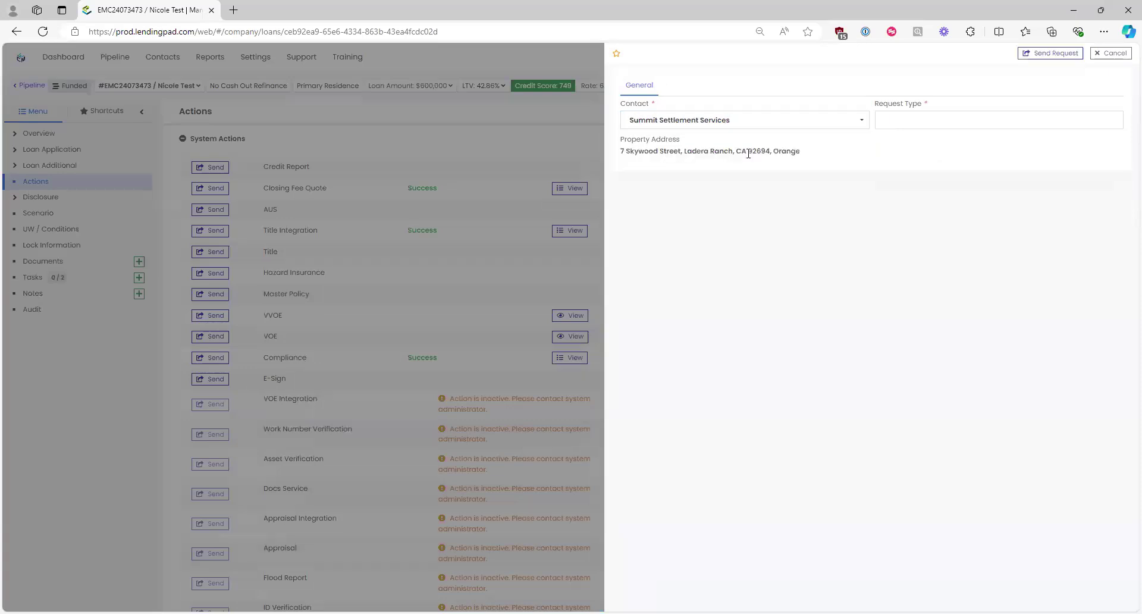
pyautogui.click(890, 121)
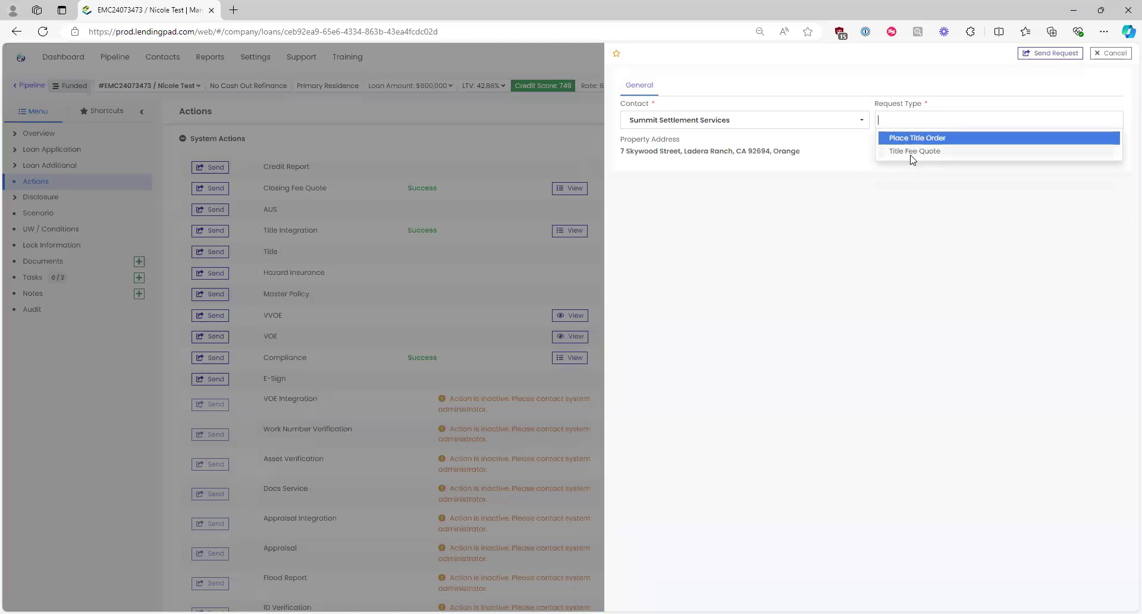
pyautogui.click(911, 157)
pyautogui.click(674, 194)
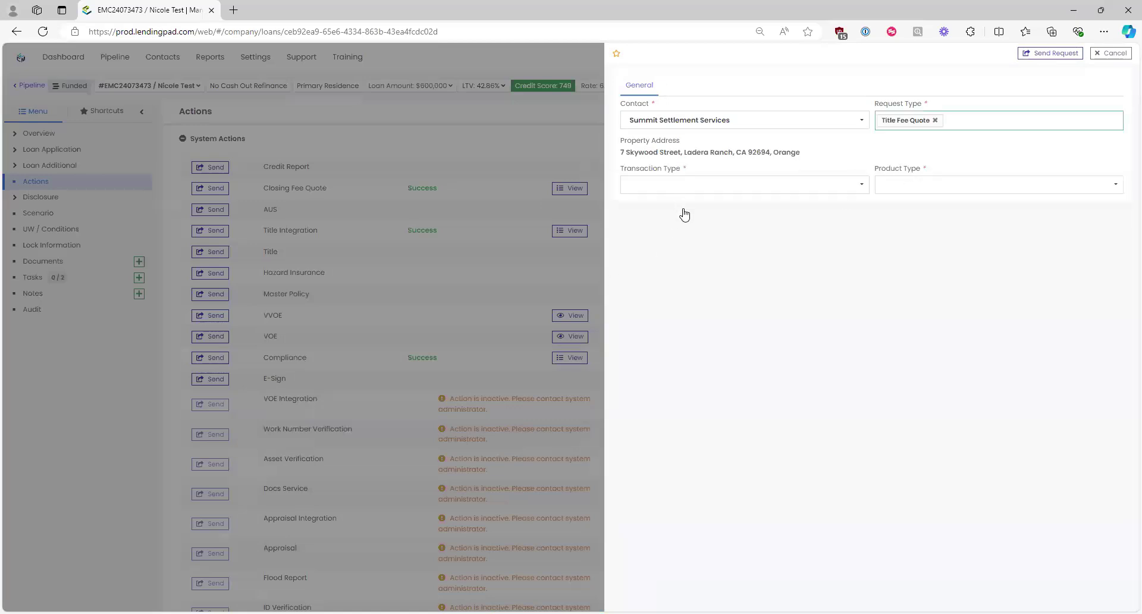
pyautogui.click(688, 242)
pyautogui.click(914, 187)
pyautogui.click(916, 206)
pyautogui.click(1065, 60)
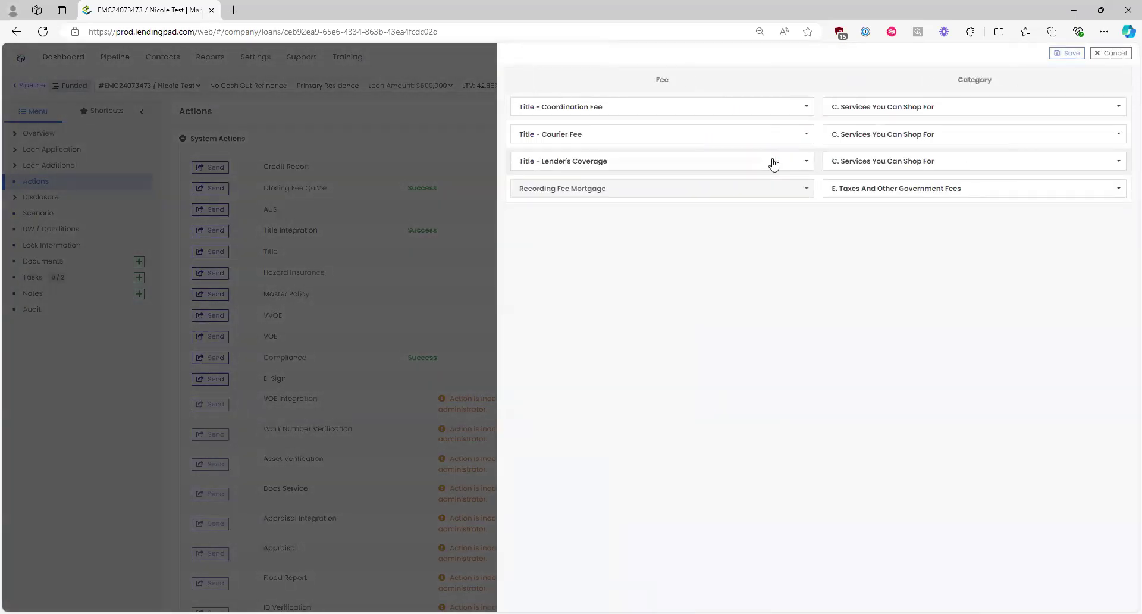
# Step: Close the imported fee mapping and title request panels to return to Actions
pyautogui.click(1104, 54)
pyautogui.click(1105, 54)
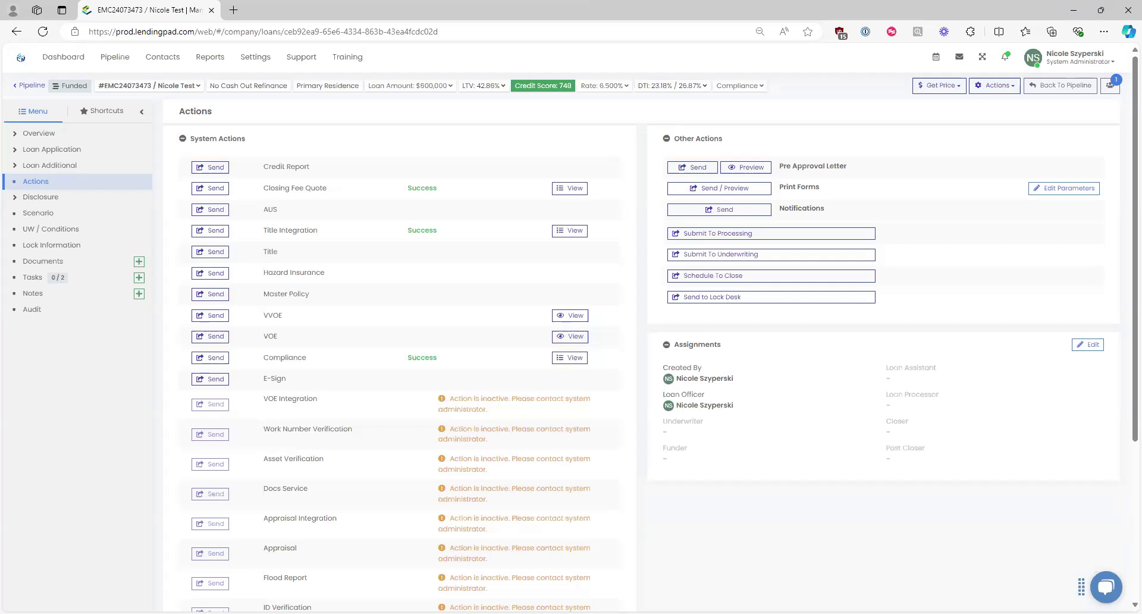
# Step: Go to the loan Overview and jump to the empty Key Service Providers section
pyautogui.click(38, 135)
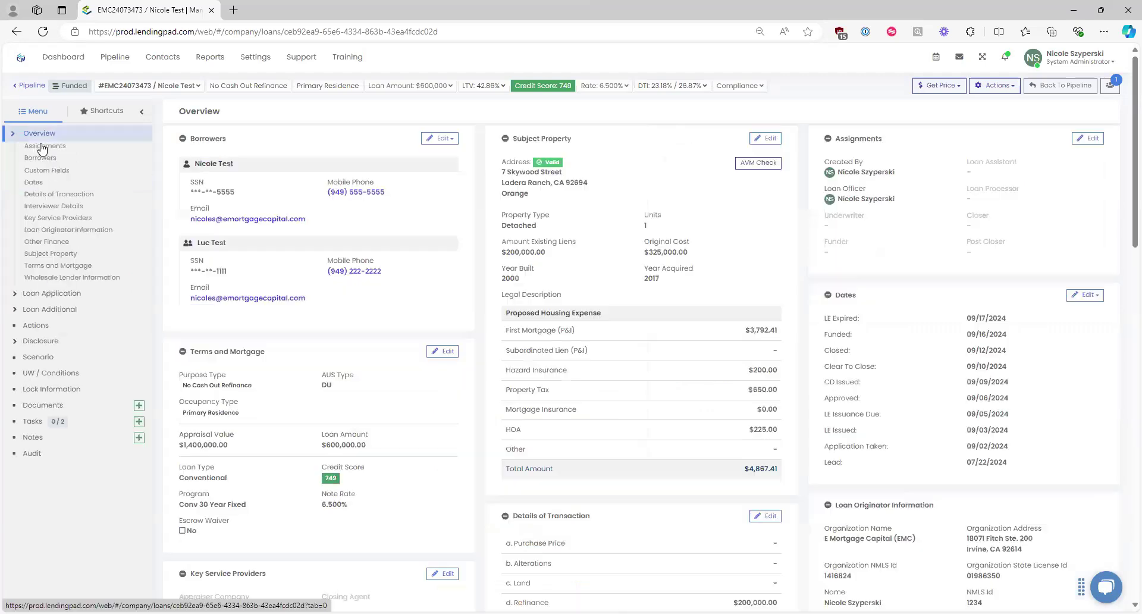
pyautogui.click(65, 218)
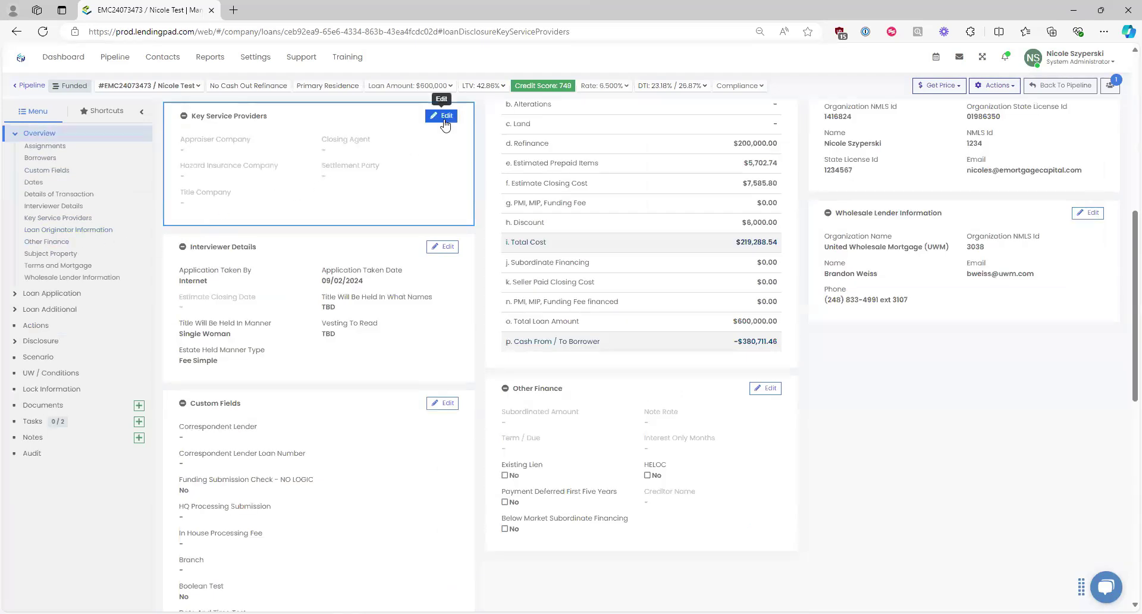
pyautogui.moveTo(183, 152); pyautogui.dragTo(327, 204)
pyautogui.click(431, 116)
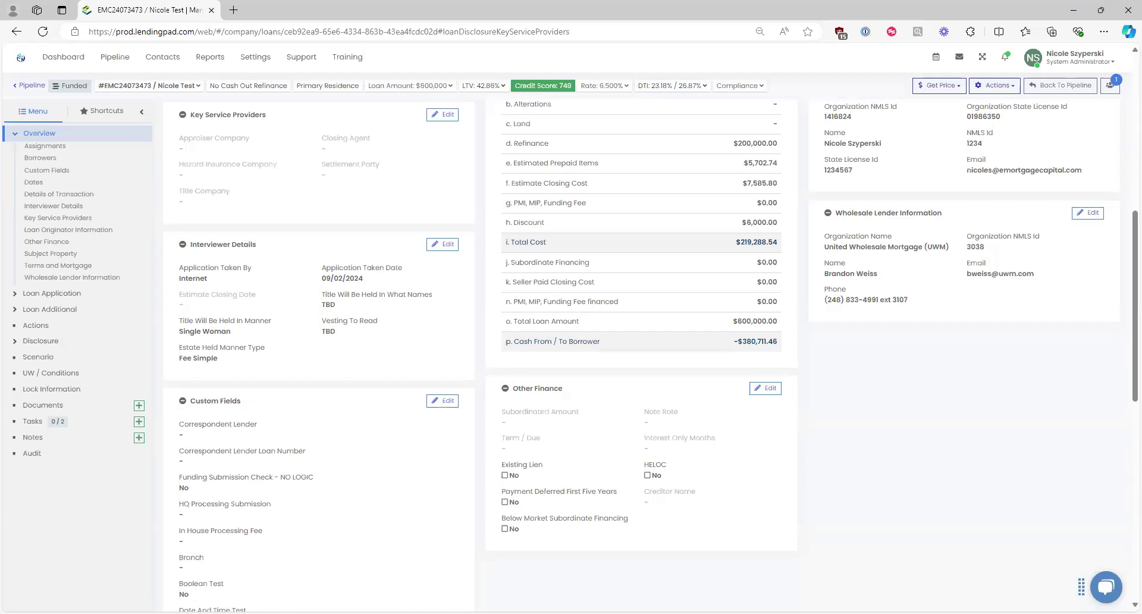
pyautogui.scroll(8, 891, 489)
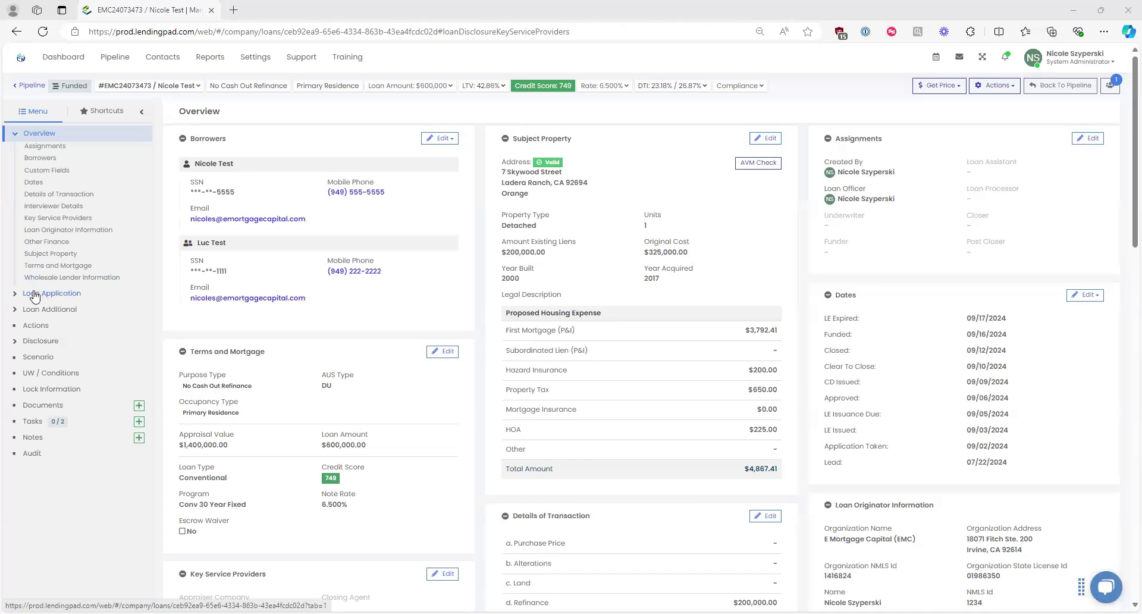
# Step: Open the Disclosure Cost Details and review the $700.00 Appraisal Fee row
pyautogui.click(36, 324)
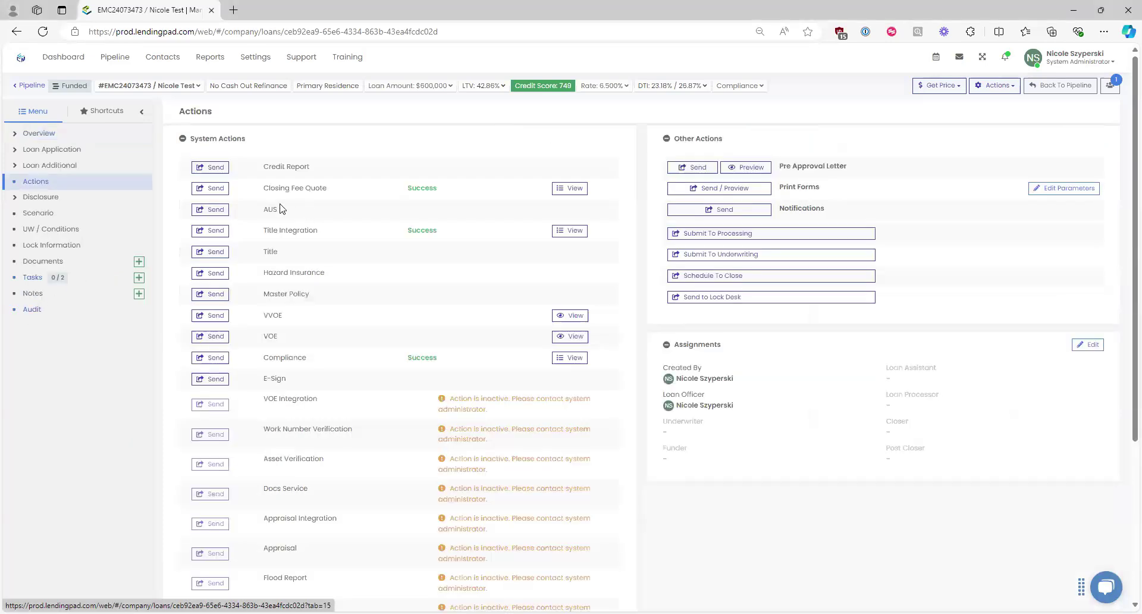
pyautogui.click(55, 203)
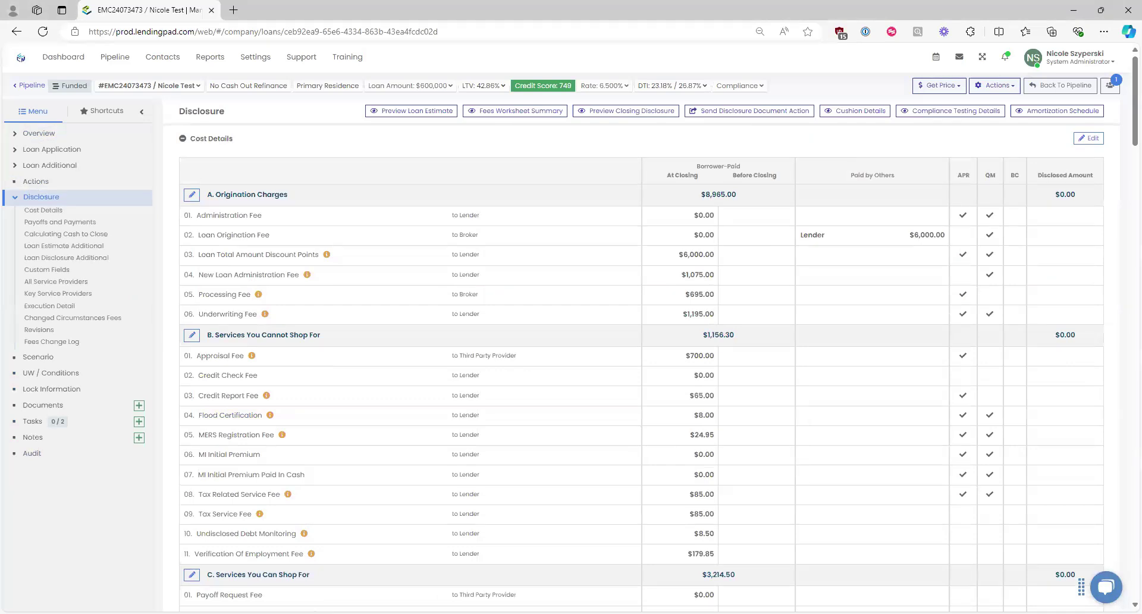
pyautogui.click(330, 364)
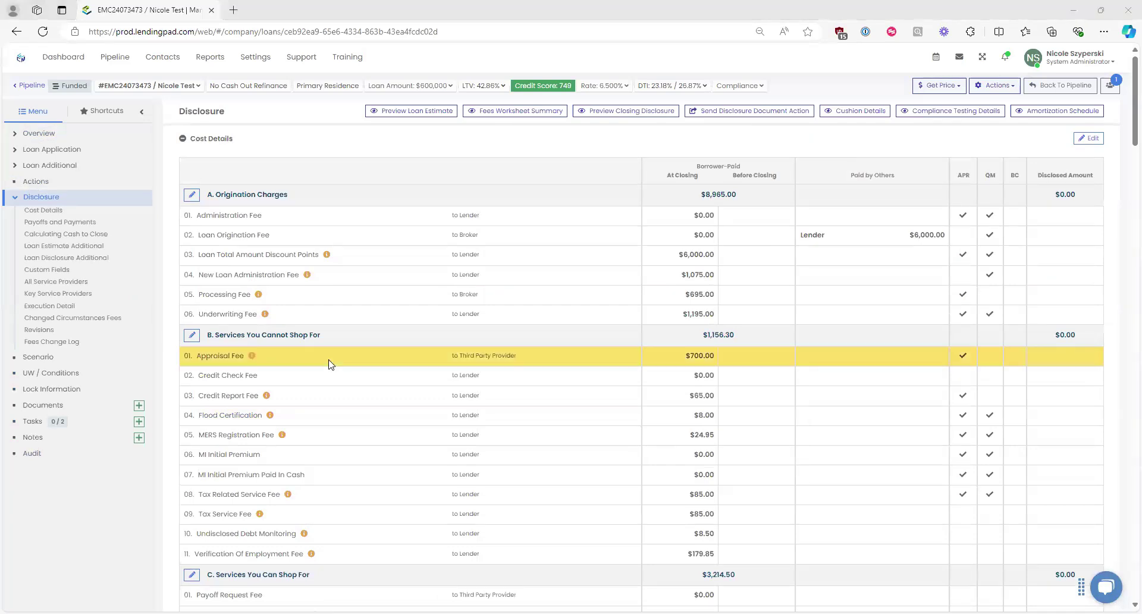